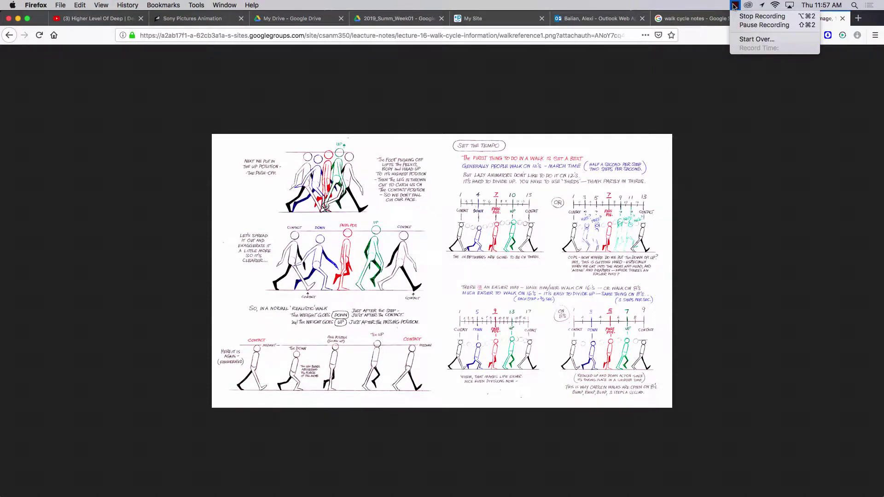
# Step: Restore the minimized ZombieWalkKEYS.mov clip in QuickTime Player and place its window over the browser
pyautogui.click(733, 5)
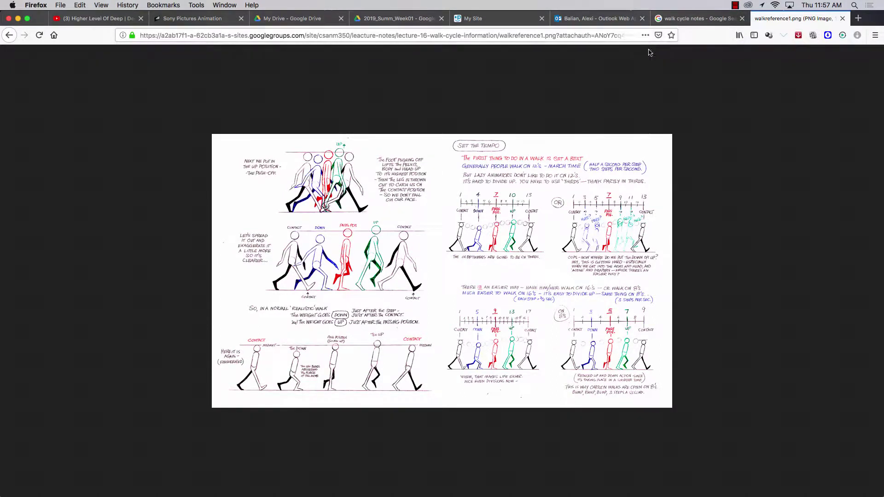
pyautogui.moveTo(382, 496)
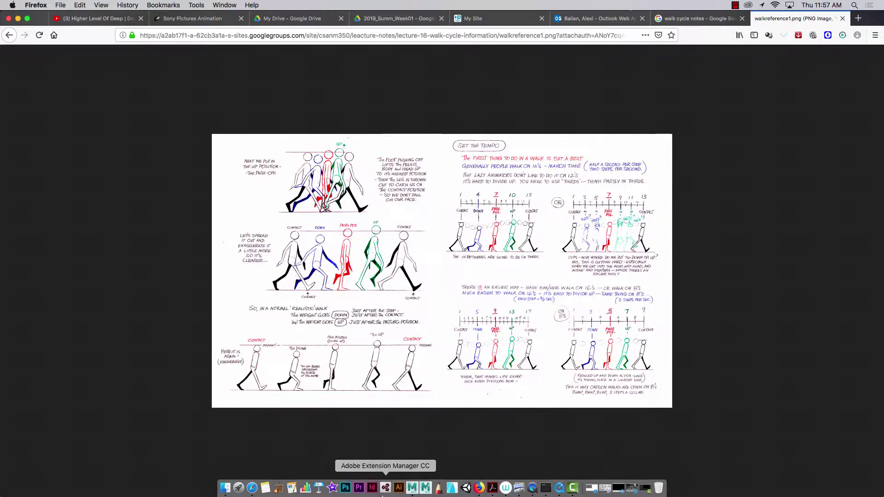
pyautogui.click(632, 488)
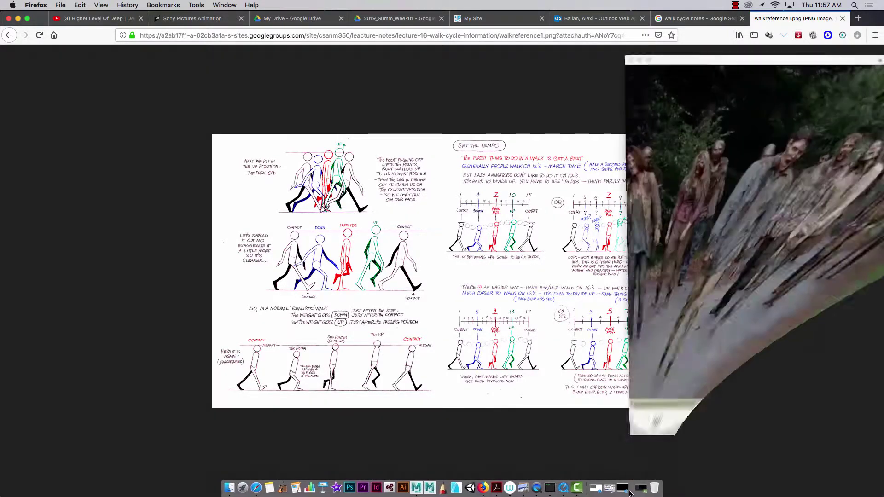
pyautogui.moveTo(793, 16); pyautogui.dragTo(343, 50)
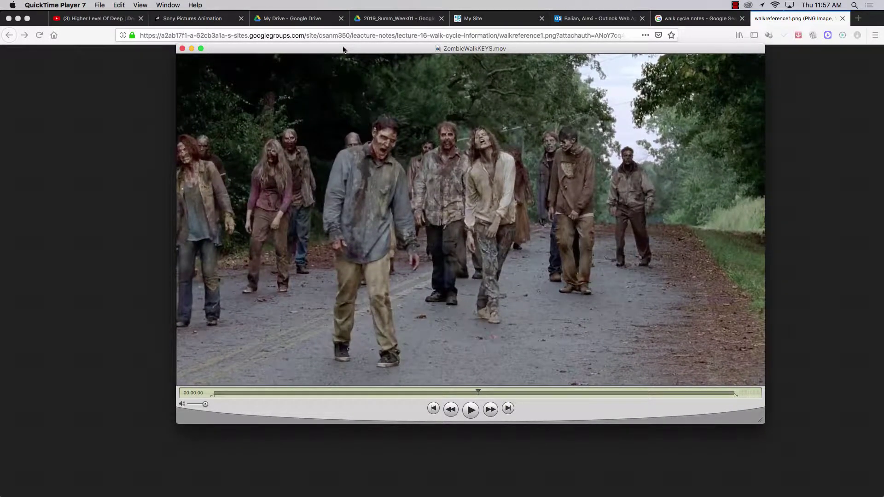
# Step: Minimize the ZombieWalkKEYS.mov clip and look over the walk cycle reference image before minimizing the browser
pyautogui.click(18, 19)
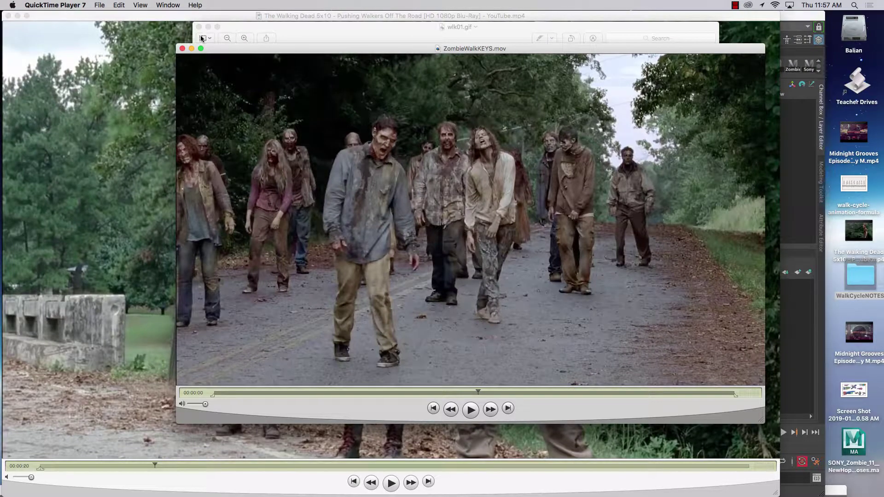
pyautogui.click(192, 49)
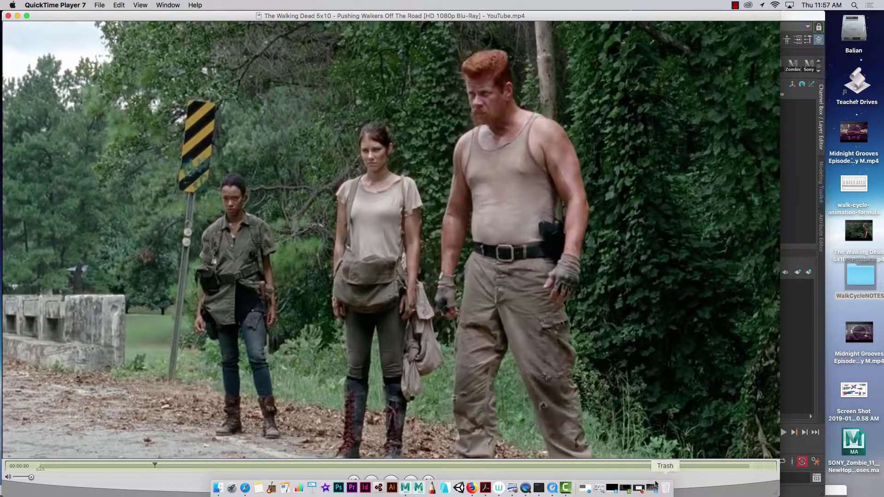
pyautogui.click(638, 488)
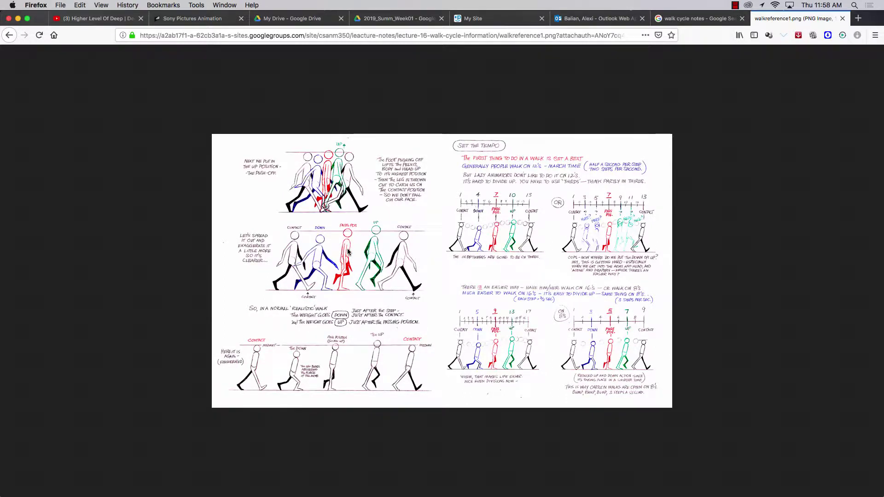
pyautogui.click(18, 19)
# Step: Switch to the zombie scene in Maya and widen its window on both sides
pyautogui.moveTo(437, 496)
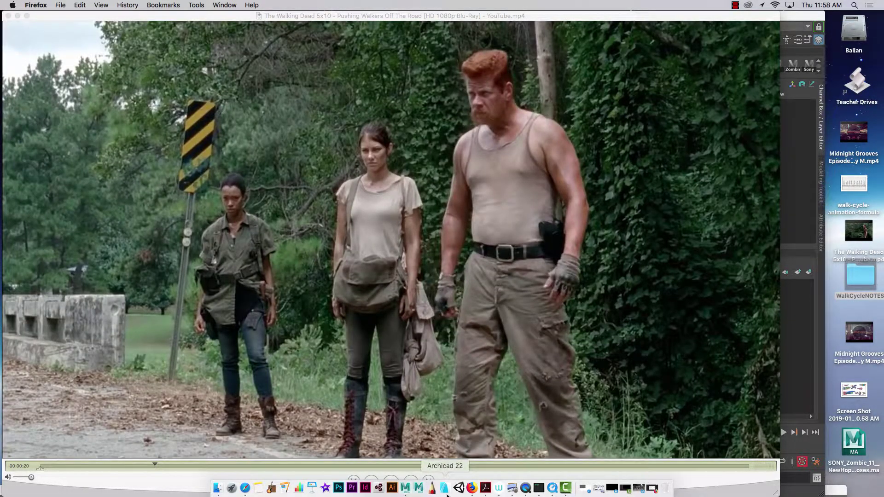
pyautogui.click(406, 489)
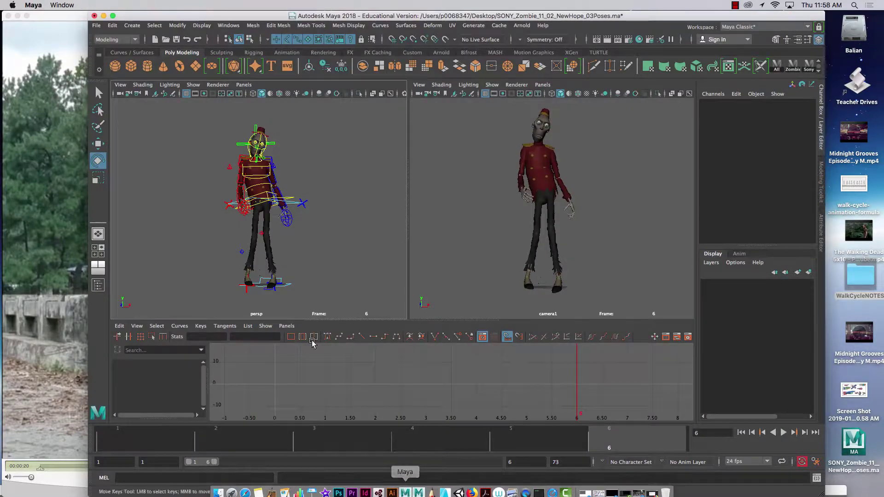
pyautogui.moveTo(89, 208); pyautogui.dragTo(25, 208)
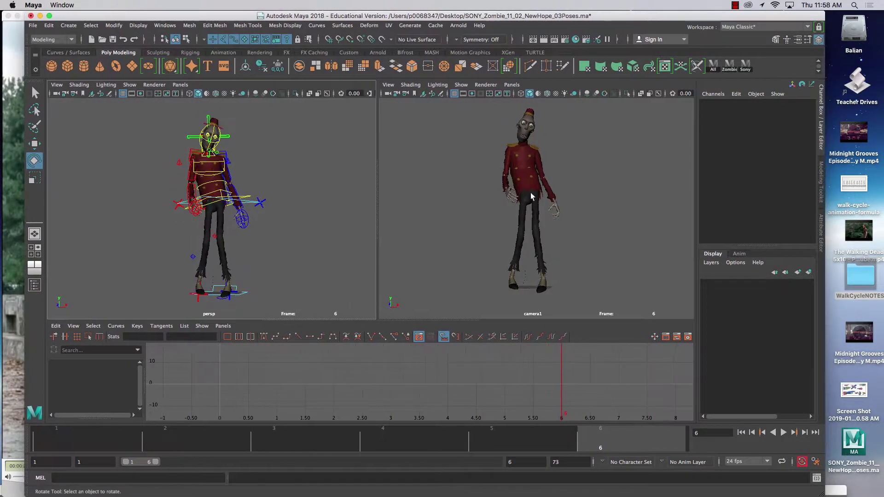
pyautogui.moveTo(823, 198); pyautogui.dragTo(881, 194)
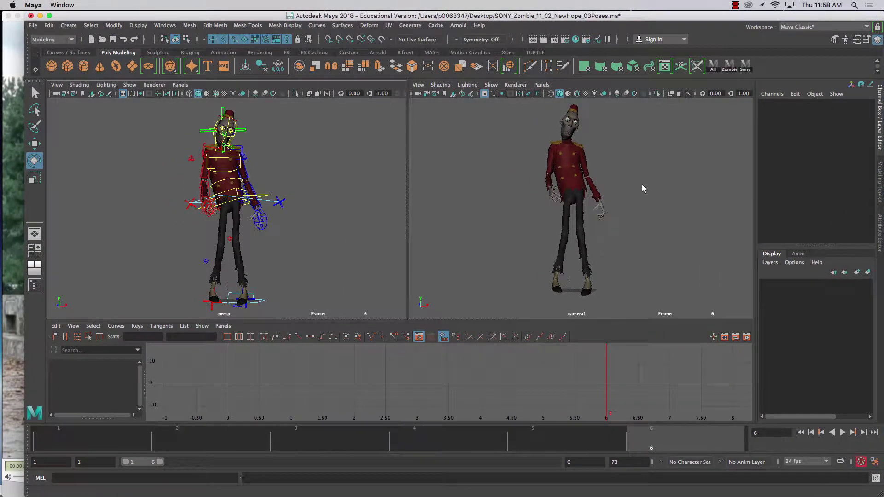
# Step: Go to frame 1, enlarge the camera1 viewport over the graph editor and persp view, and frame the zombie in it
pyautogui.click(68, 438)
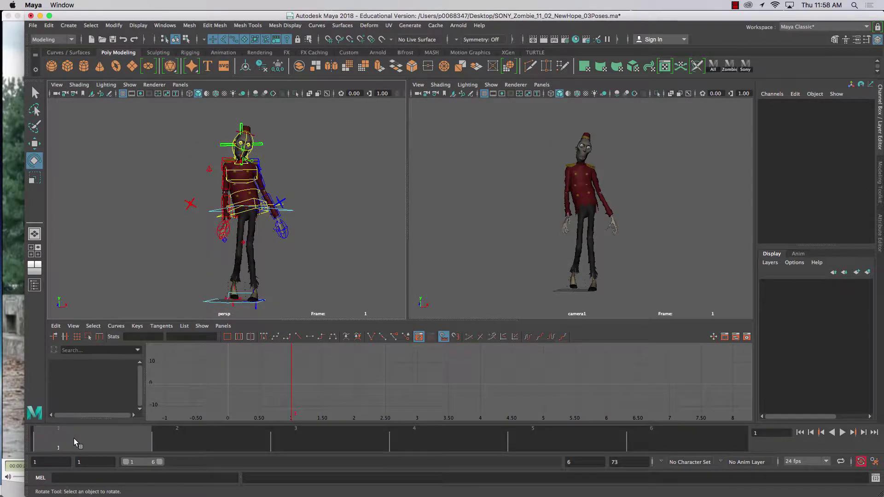
pyautogui.scroll(3, 470, 299)
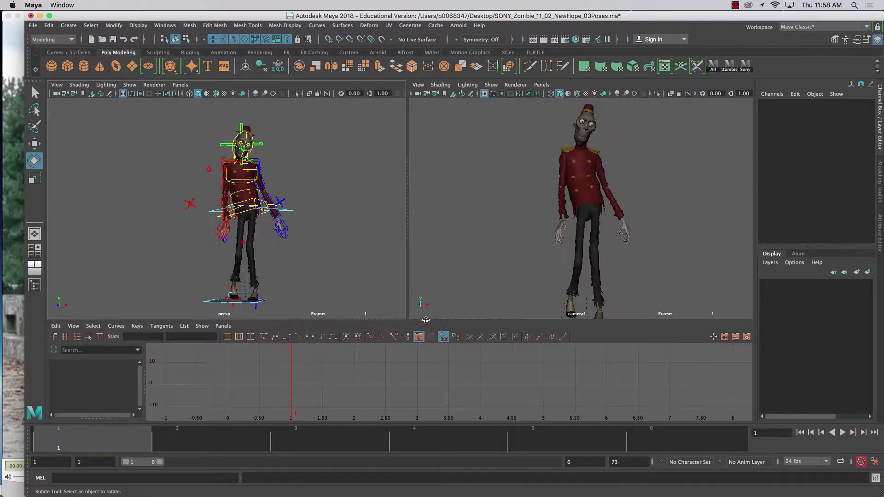
pyautogui.moveTo(425, 320); pyautogui.dragTo(390, 431)
pyautogui.moveTo(407, 293); pyautogui.dragTo(321, 295)
pyautogui.keyDown('alt'); pyautogui.moveTo(421, 295); pyautogui.dragTo(413, 278, button='middle'); pyautogui.keyUp('alt')
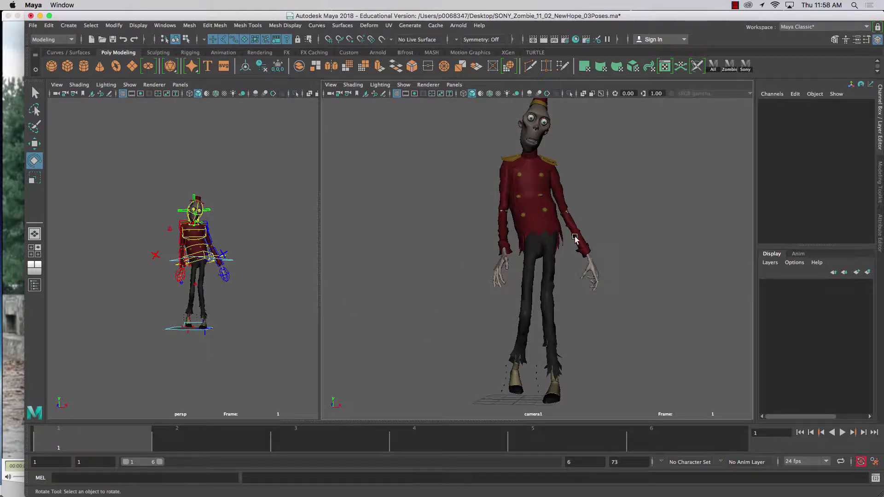
# Step: Switch to the Walking Dead clip in QuickTime Player, move to 0:26 and examine the lead zombie's walk frame by frame
pyautogui.click(14, 164)
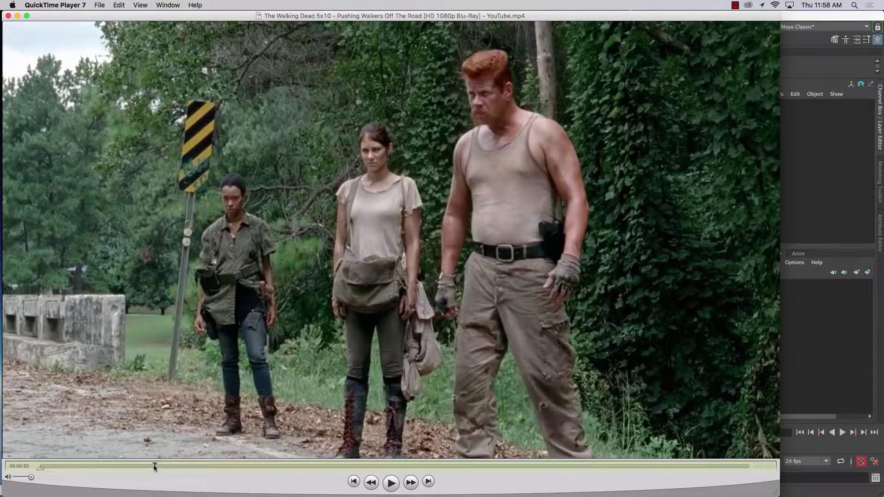
pyautogui.moveTo(153, 464); pyautogui.dragTo(191, 466)
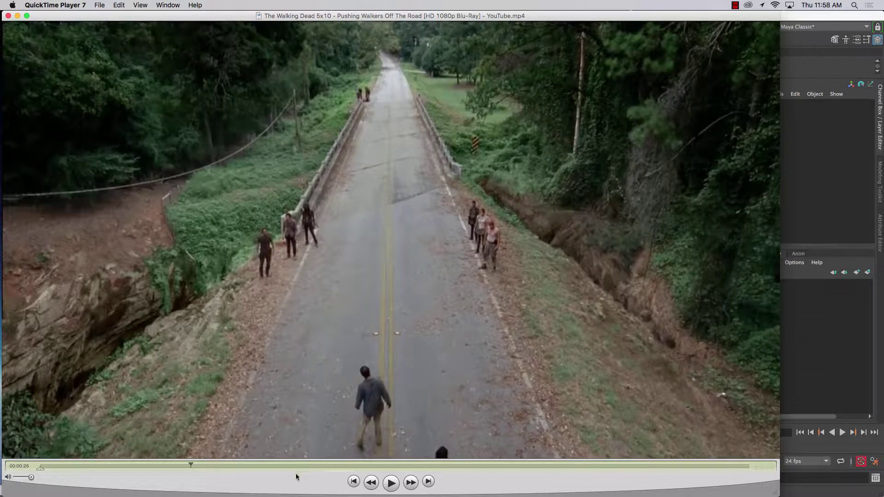
pyautogui.press('Right')
pyautogui.press('Right')
pyautogui.press('Right')
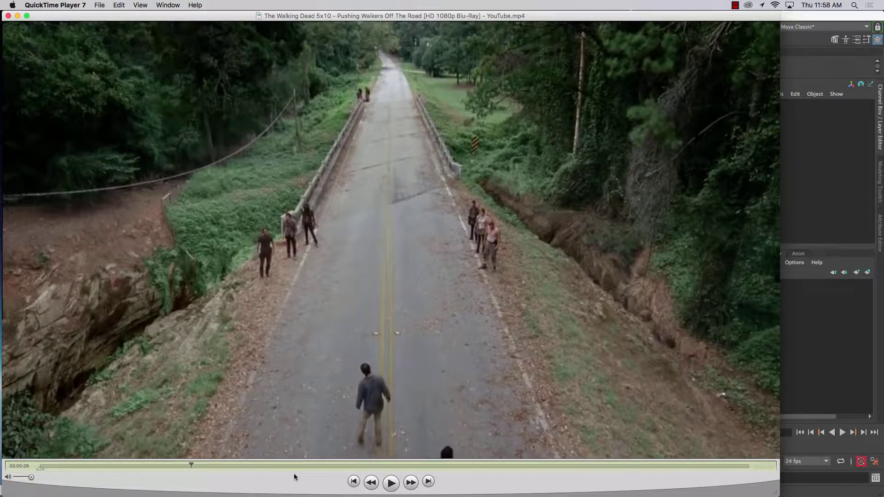
pyautogui.press('Right')
pyautogui.press('Right')
pyautogui.press('Right')
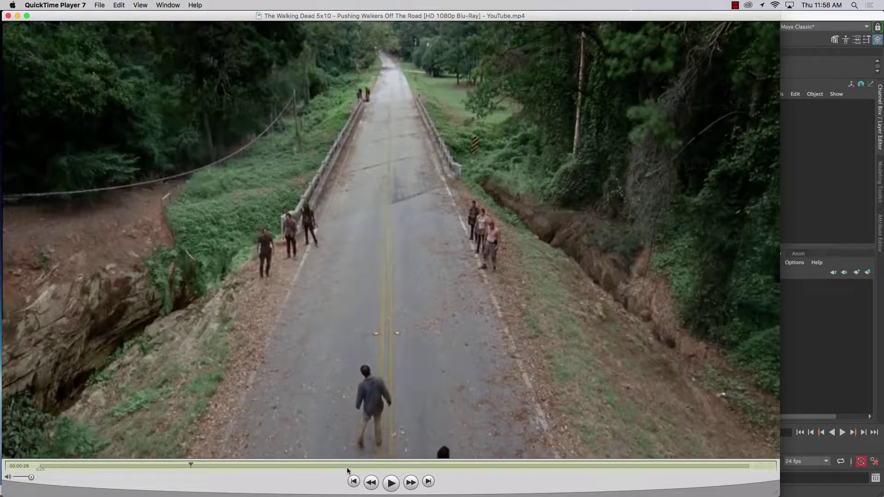
pyautogui.press('Left')
pyautogui.press('Left')
pyautogui.press('Left')
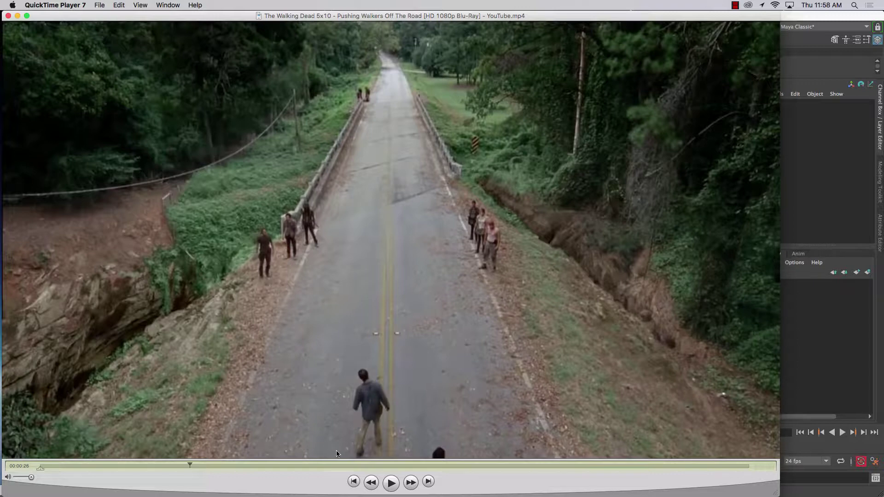
pyautogui.press('Right')
pyautogui.press('Right')
pyautogui.press('Right')
pyautogui.press('Right')
pyautogui.press('Right')
pyautogui.press('Right')
pyautogui.press('Right')
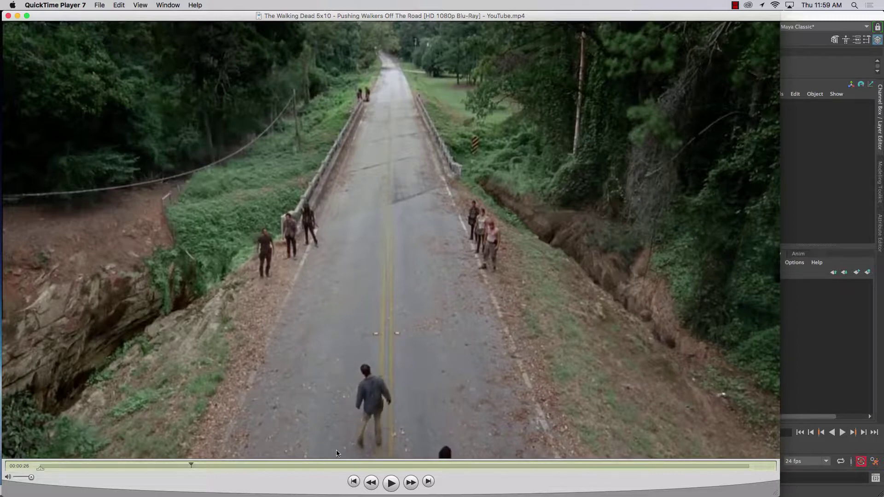
pyautogui.press('Right')
pyautogui.press('Right')
pyautogui.press('Right')
pyautogui.press('Right')
pyautogui.press('Right')
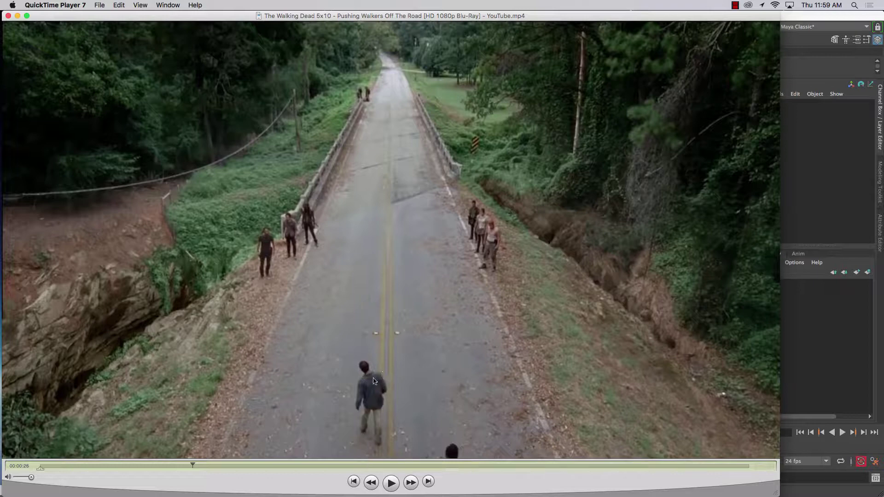
# Step: Play the overhead shot up to 0:28, then step back to 0:27 to examine the lead zombie's stride
pyautogui.click(390, 484)
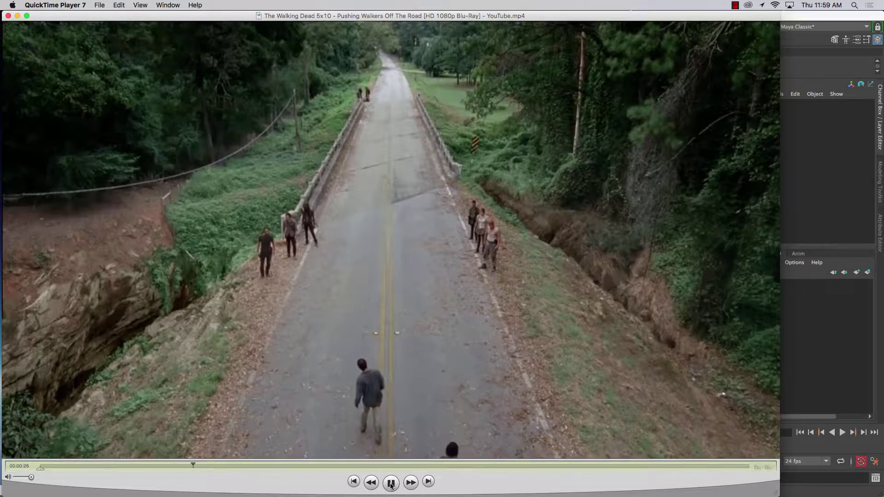
pyautogui.click(391, 483)
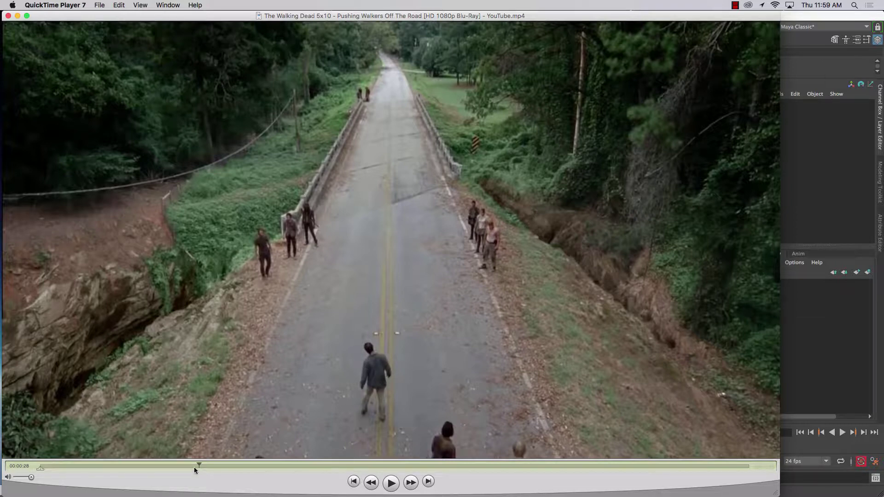
pyautogui.press('Left')
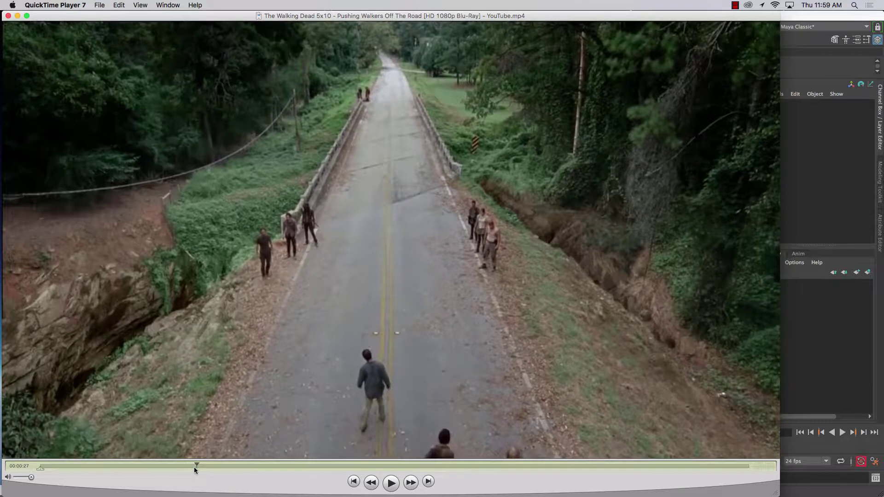
pyautogui.press('Left')
pyautogui.press('Left')
pyautogui.press('Left')
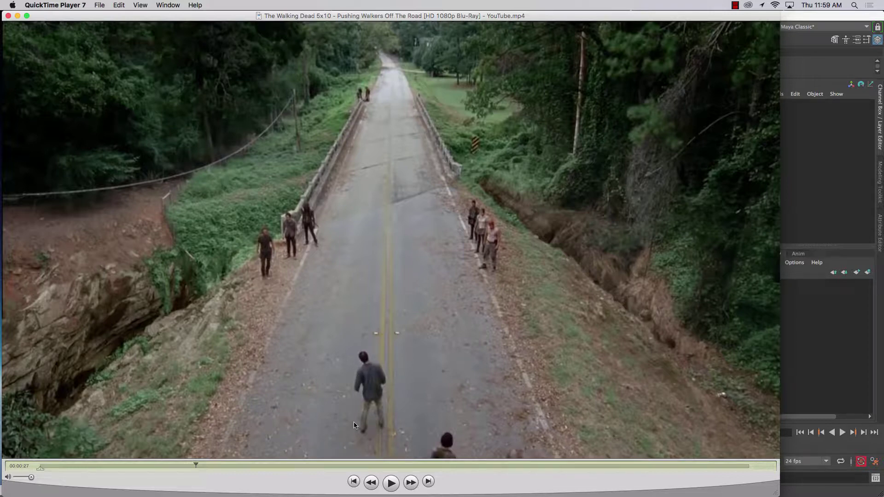
# Step: Play the clip on to the closer rear shot at 0:37 with the volume lowered, and pause it there
pyautogui.click(388, 487)
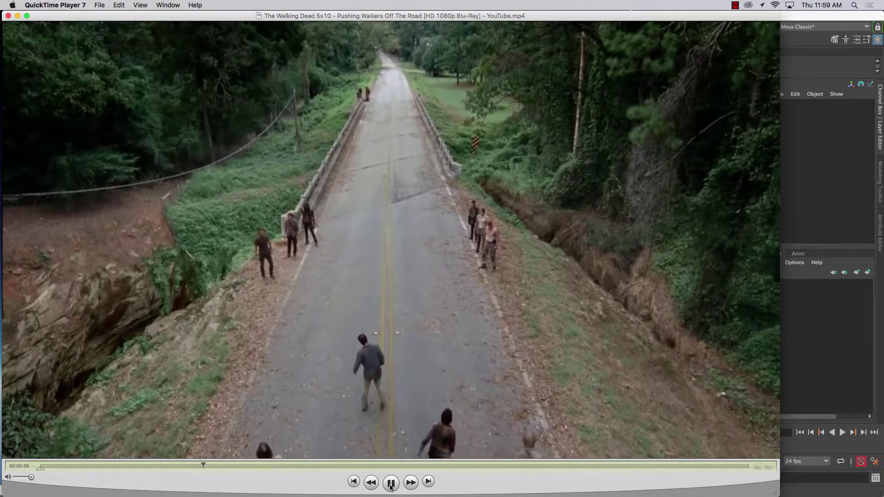
pyautogui.click(390, 487)
pyautogui.moveTo(31, 479); pyautogui.dragTo(19, 479)
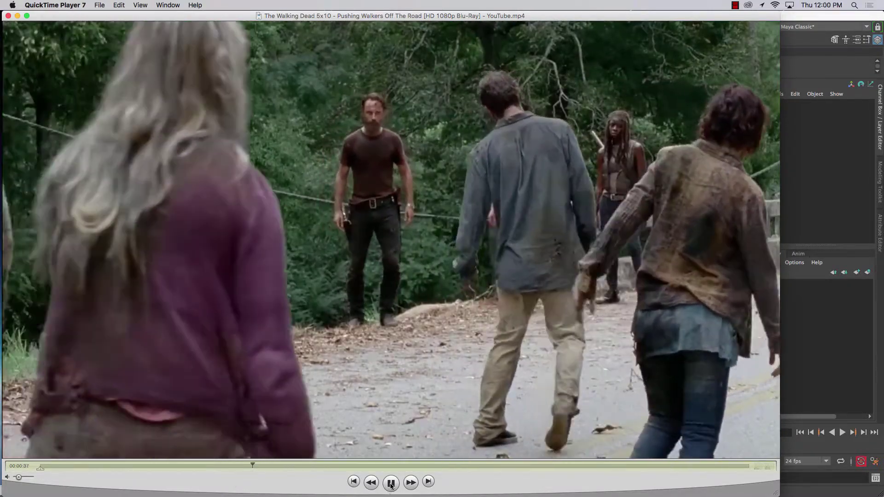
pyautogui.click(391, 483)
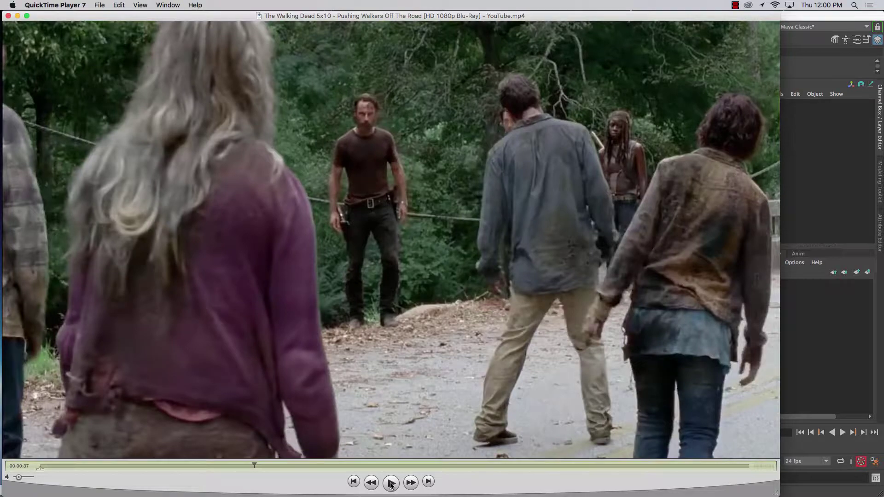
# Step: Step the rear shot backward frame by frame to 0:36, examining the blue-shirted zombie's leg and foot poses
pyautogui.press('Left')
pyautogui.press('Left')
pyautogui.press('Left')
pyautogui.press('Left')
pyautogui.press('Left')
pyautogui.press('Left')
pyautogui.press('Left')
pyautogui.press('Left')
pyautogui.press('Left')
pyautogui.press('Left')
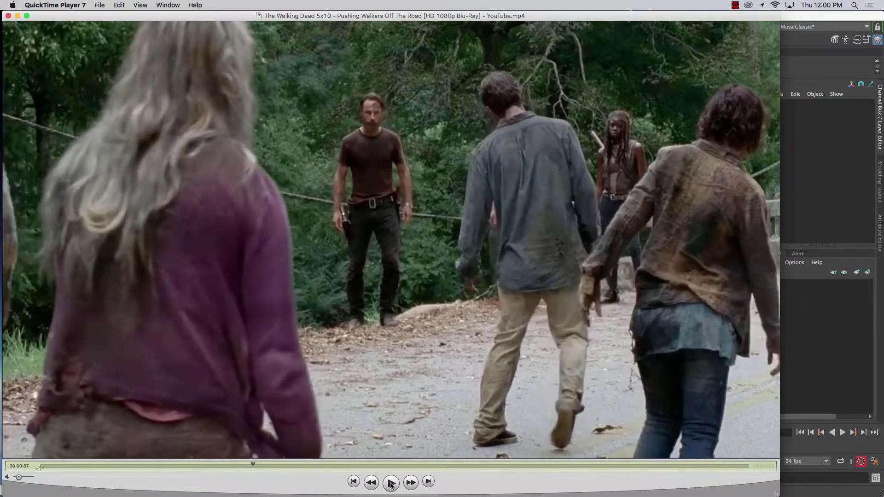
pyautogui.press('Left')
pyautogui.press('Left')
pyautogui.press('Left')
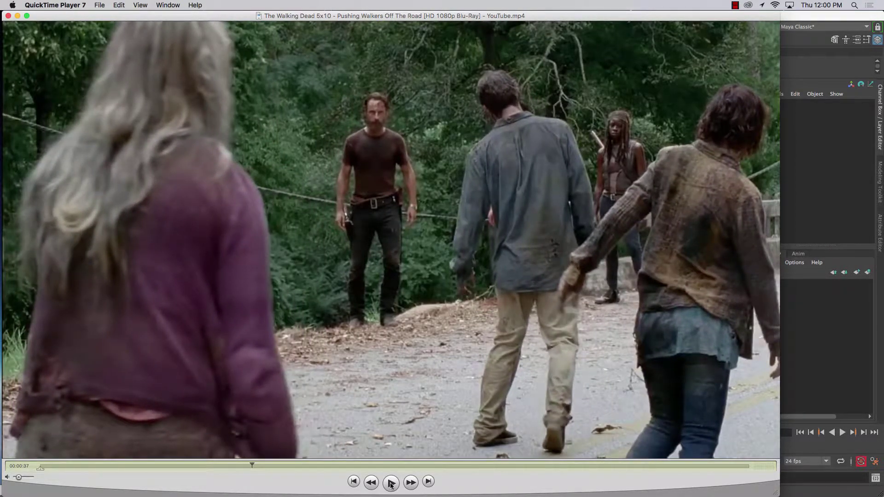
pyautogui.press('Left')
pyautogui.press('Left')
pyautogui.press('Left')
pyautogui.press('Left')
pyautogui.press('Left')
pyautogui.press('Left')
pyautogui.press('Left')
pyautogui.press('Left')
pyautogui.press('Left')
pyautogui.press('Left')
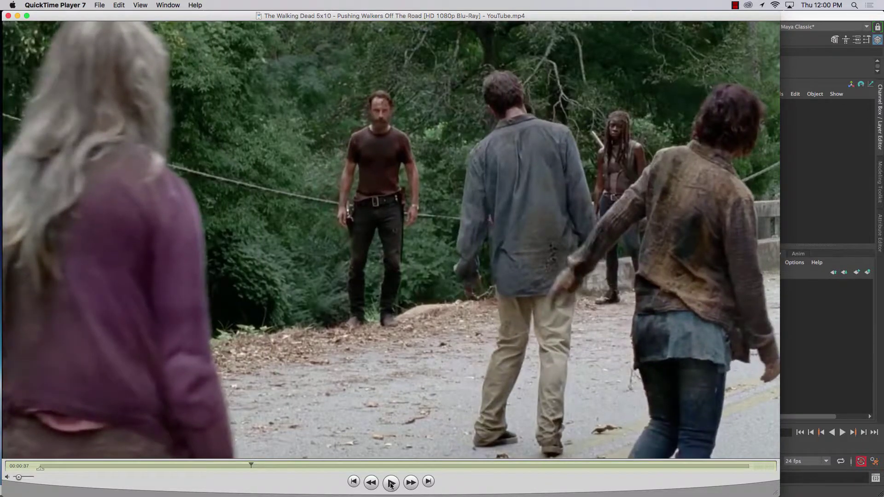
pyautogui.press('Left')
pyautogui.press('Left')
pyautogui.press('Left')
pyautogui.press('Left')
pyautogui.press('Left')
pyautogui.press('Left')
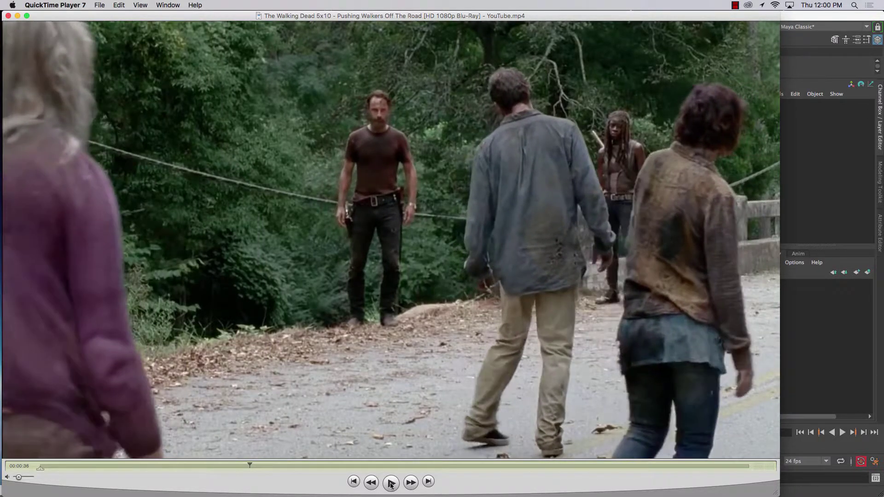
# Step: Step the rear shot forward frame by frame to 0:37, examining how the blue-shirted zombie's weight shifts over the planted foot
pyautogui.press('Right')
pyautogui.press('Right')
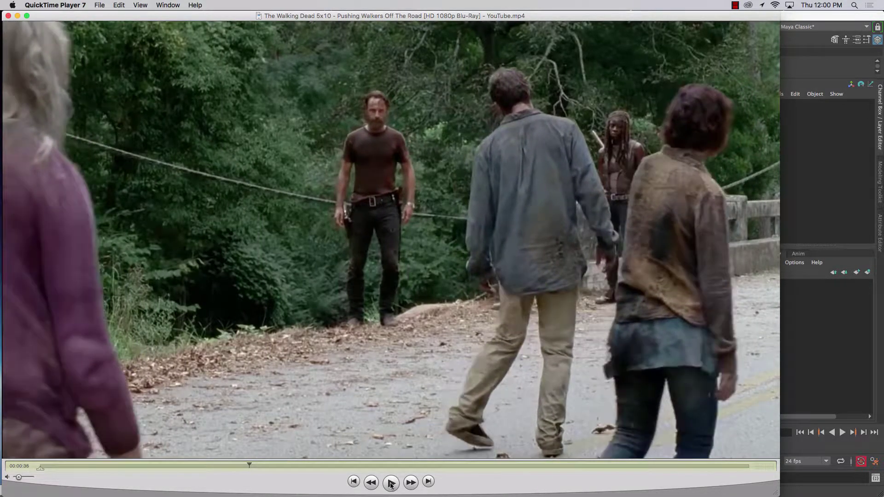
pyautogui.press('Right')
pyautogui.press('Right')
pyautogui.press('Right')
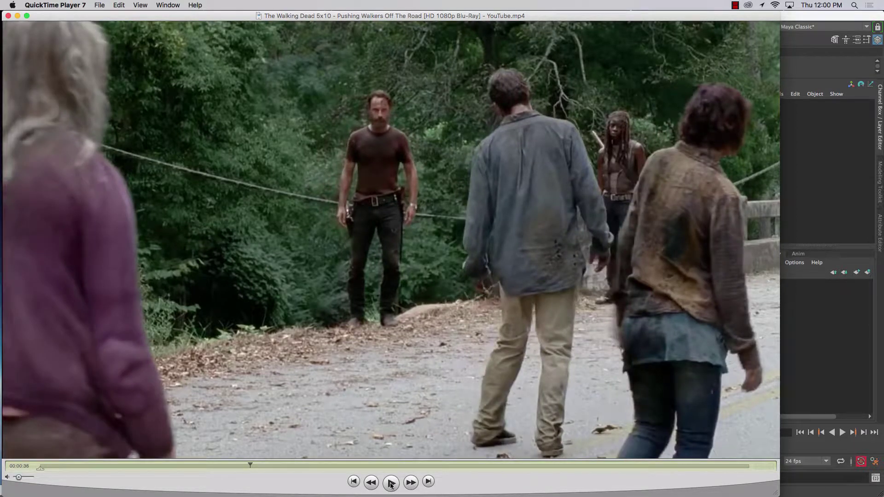
pyautogui.press('Right')
pyautogui.press('Right')
pyautogui.press('Right')
pyautogui.press('Right')
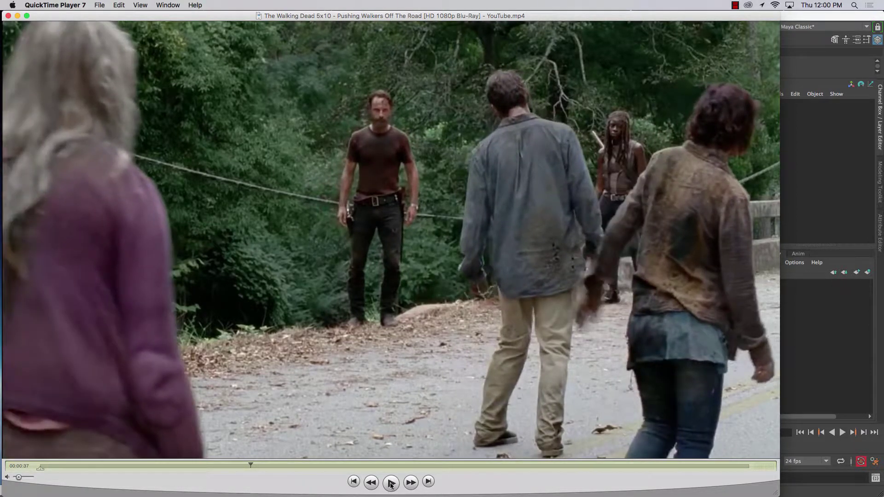
# Step: Step the rear shot forward frame by frame at 0:37, examining how the blue-shirted zombie's trailing foot leaves the ground
pyautogui.press('Right')
pyautogui.press('Right')
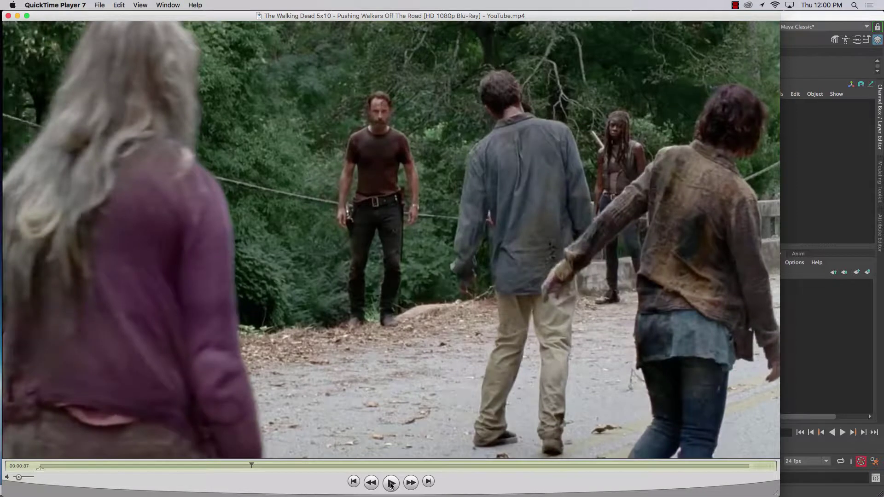
pyautogui.press('Right')
pyautogui.press('Right')
pyautogui.press('Right')
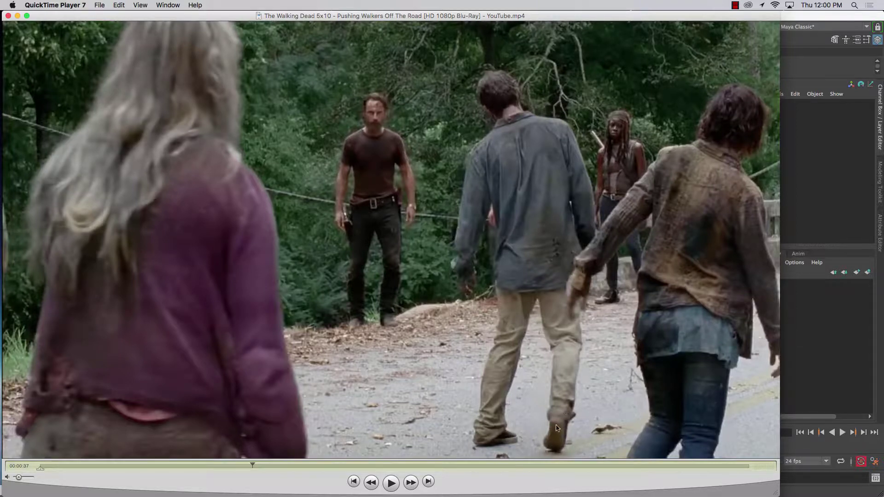
pyautogui.press('Right')
pyautogui.press('Right')
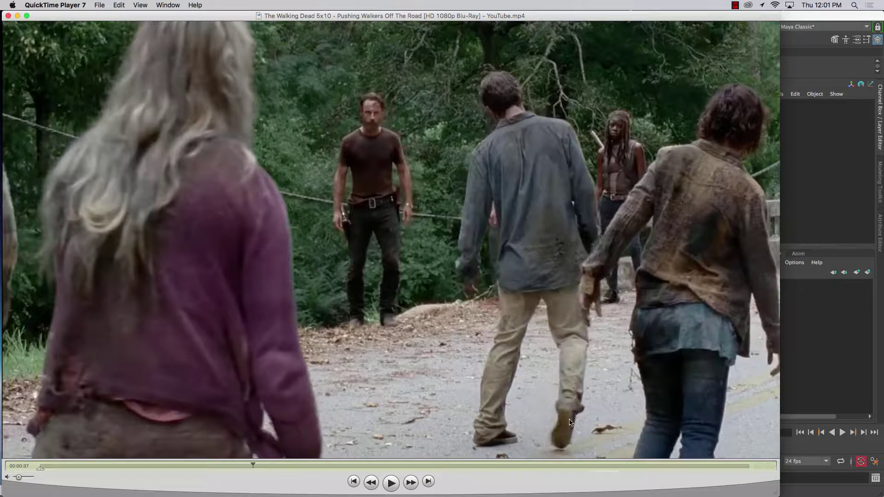
# Step: Step on through the rest of the rear-view stride, examining the blue-shirted zombie's foot swing, foot placement and hip shift
pyautogui.press('Right')
pyautogui.press('Right')
pyautogui.press('Right')
pyautogui.press('Right')
pyautogui.press('Right')
pyautogui.press('Right')
pyautogui.press('Right')
pyautogui.press('Right')
pyautogui.press('Right')
pyautogui.press('Right')
pyautogui.press('Right')
pyautogui.press('Right')
pyautogui.press('Right')
pyautogui.press('Right')
pyautogui.press('Right')
pyautogui.press('Right')
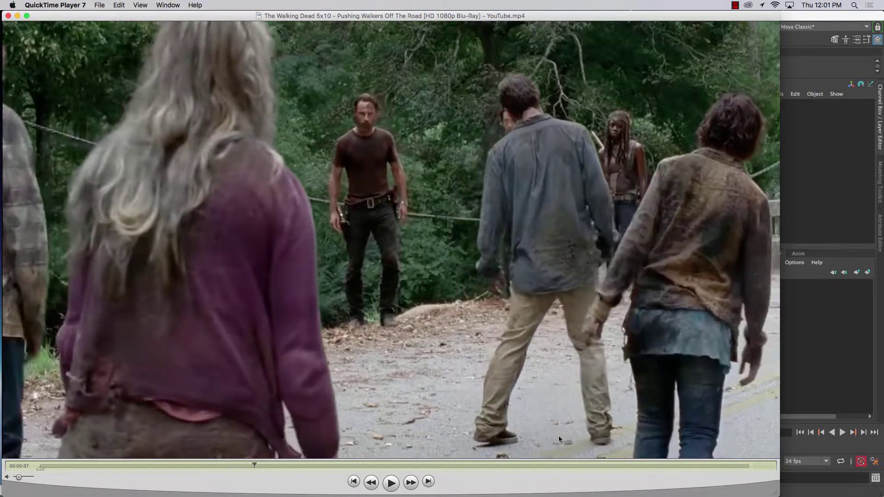
# Step: Advance frame by frame to the front shot at 0:38, examining how the blue-shirted zombie brings his lifted foot down
pyautogui.press('Right')
pyautogui.press('Right')
pyautogui.press('Right')
pyautogui.press('Right')
pyautogui.press('Right')
pyautogui.press('Right')
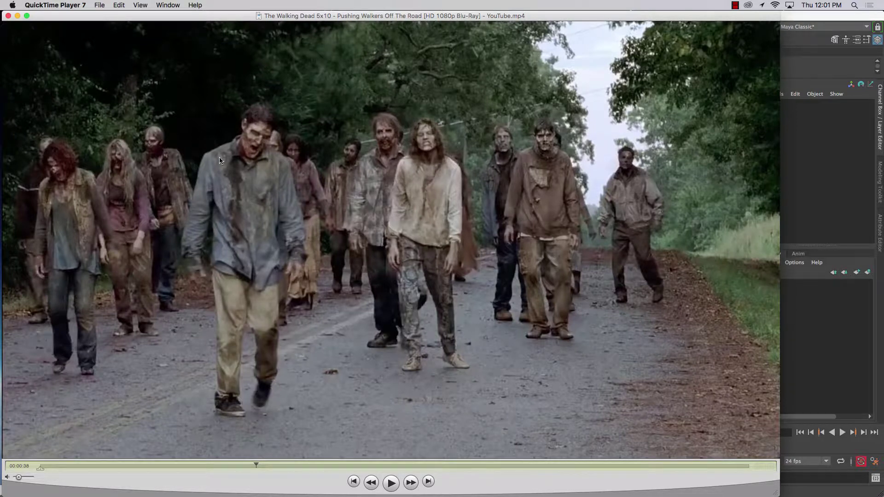
pyautogui.press('Right')
pyautogui.press('Right')
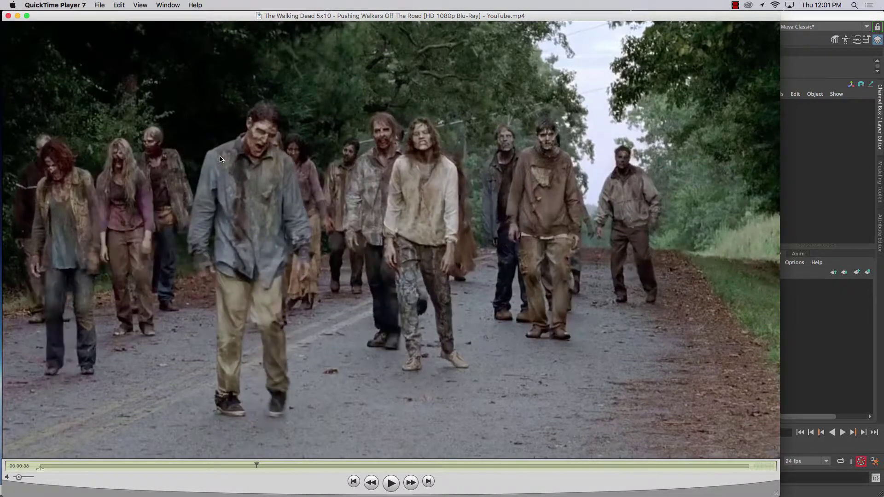
pyautogui.press('Right')
pyautogui.press('Right')
pyautogui.press('Right')
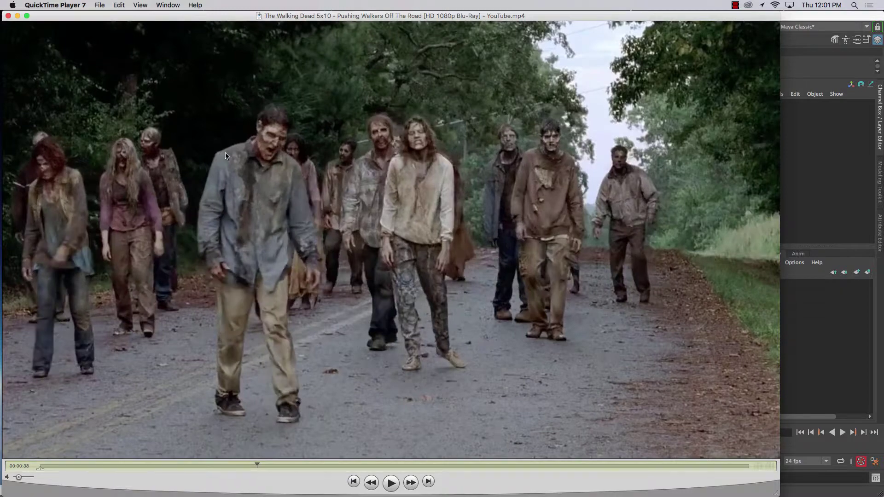
# Step: Step the front shot forward within 0:38, examining the blue-shirted zombie's head tilt, shoulders and weight shift between the feet
pyautogui.press('Right')
pyautogui.press('Right')
pyautogui.press('Right')
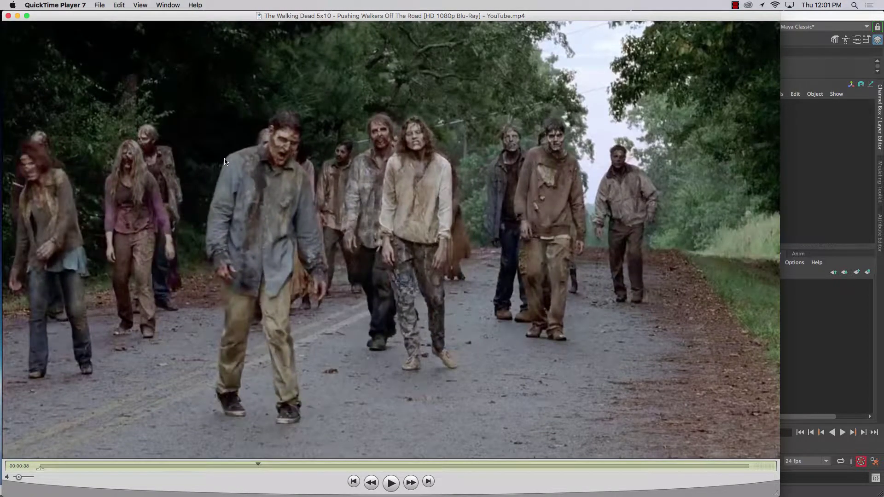
pyautogui.press('Right')
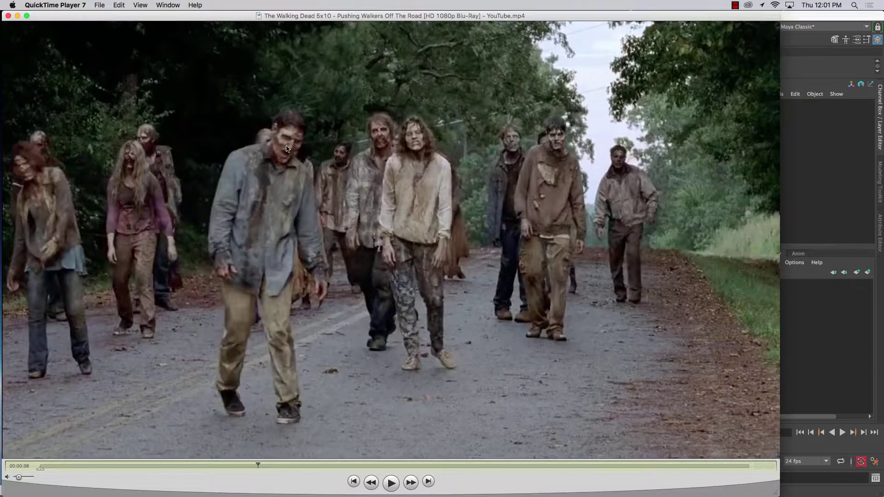
pyautogui.press('Right')
pyautogui.press('Right')
pyautogui.press('Right')
pyautogui.press('Right')
pyautogui.press('Right')
pyautogui.press('Right')
pyautogui.press('Right')
pyautogui.press('Right')
pyautogui.press('Right')
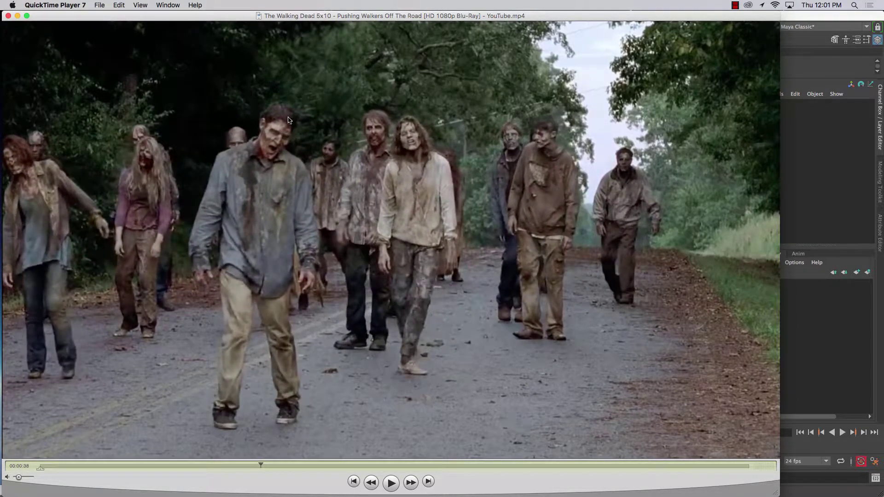
# Step: Step forward to 0:39 and back to 0:38, examining how the blue-shirted zombie's rear foot starts to lift
pyautogui.press('Right')
pyautogui.press('Right')
pyautogui.press('Right')
pyautogui.press('Right')
pyautogui.press('Right')
pyautogui.press('Right')
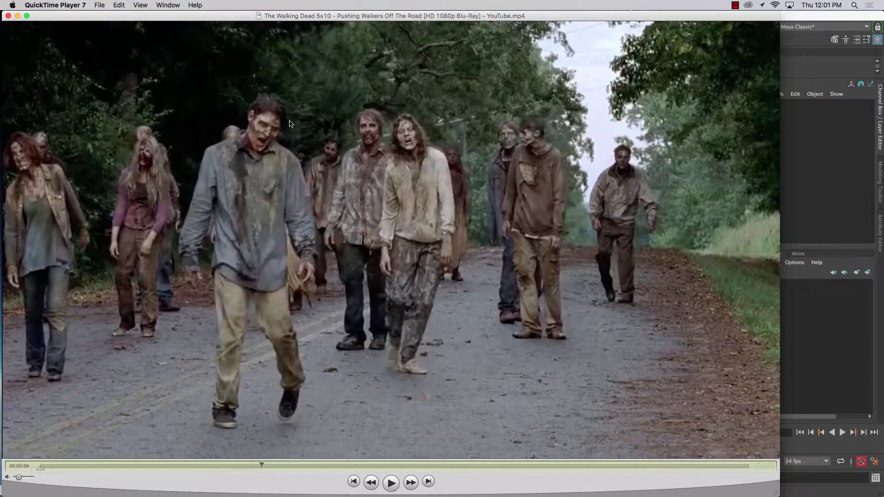
pyautogui.press('Left')
pyautogui.press('Left')
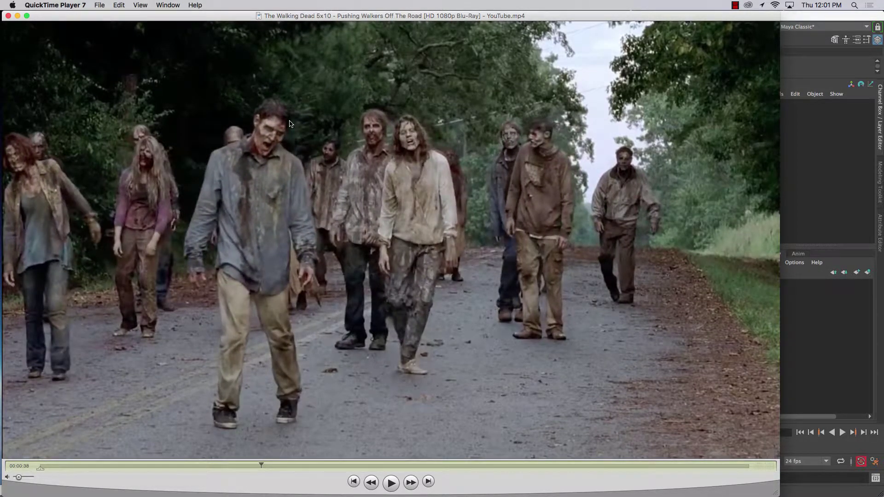
# Step: Step forward frame by frame to 0:39, examining the blue-shirted zombie's passing foot and its landing
pyautogui.press('Right')
pyautogui.press('Right')
pyautogui.press('Right')
pyautogui.press('Right')
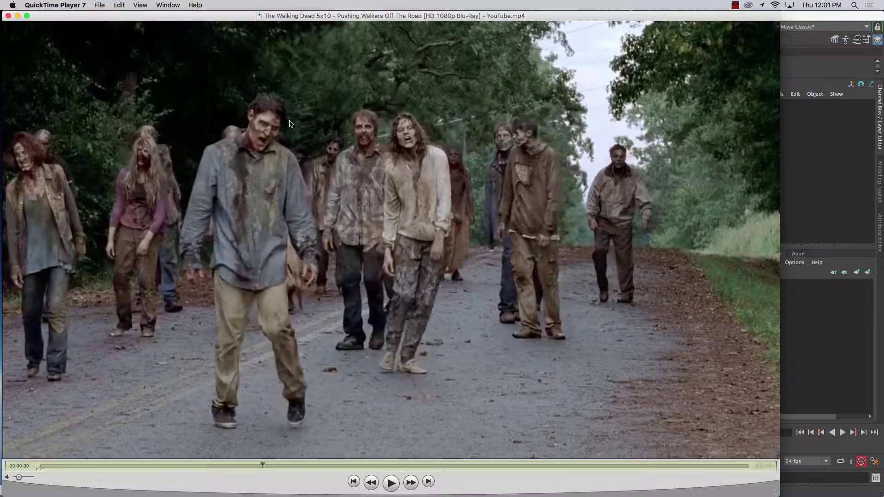
pyautogui.press('Right')
pyautogui.press('Right')
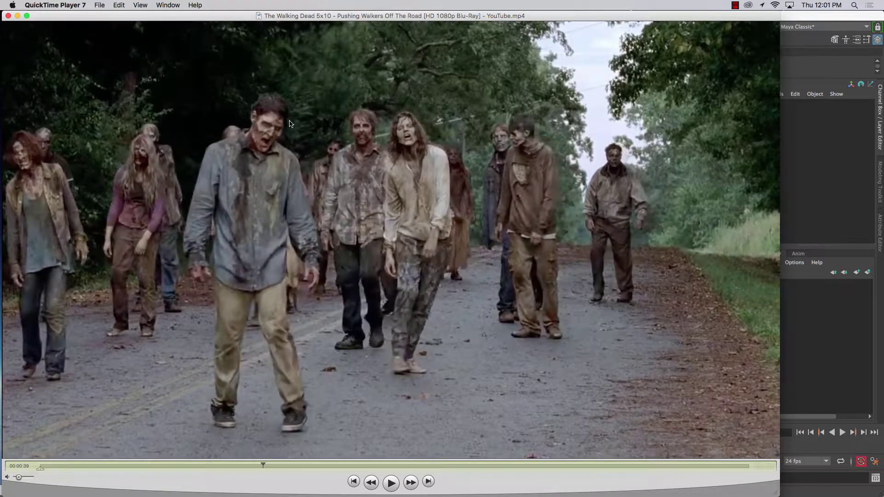
pyautogui.press('Right')
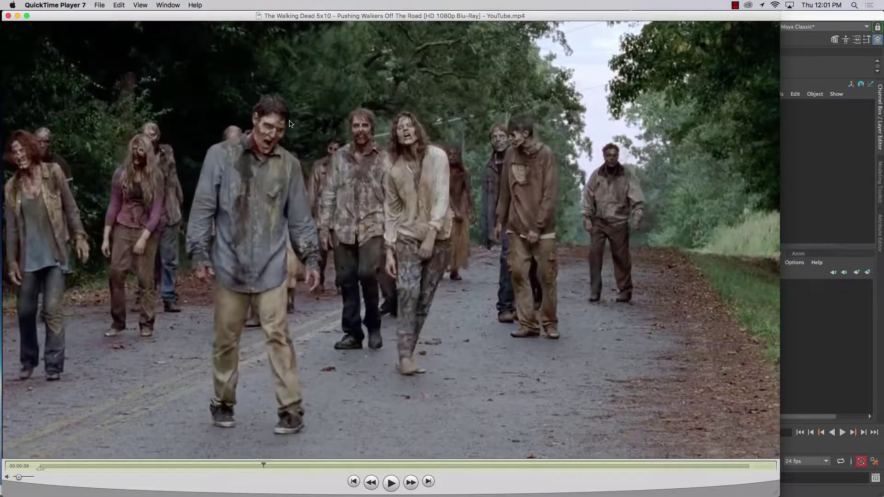
# Step: Step through the frames at 0:39, comparing the blue-shirted zombie's planted foot, lifting foot and leaning upper body
pyautogui.press('Right')
pyautogui.press('Right')
pyautogui.press('Right')
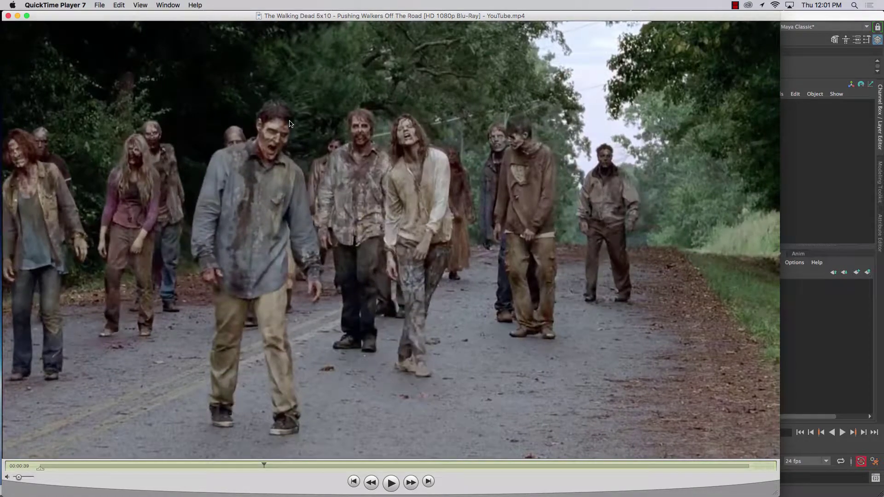
pyautogui.press('Right')
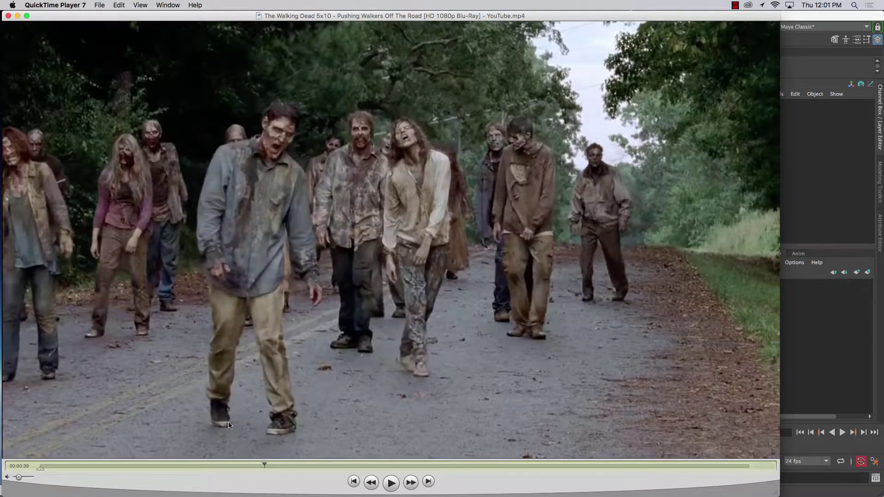
pyautogui.press('Right')
pyautogui.press('Right')
pyautogui.press('Right')
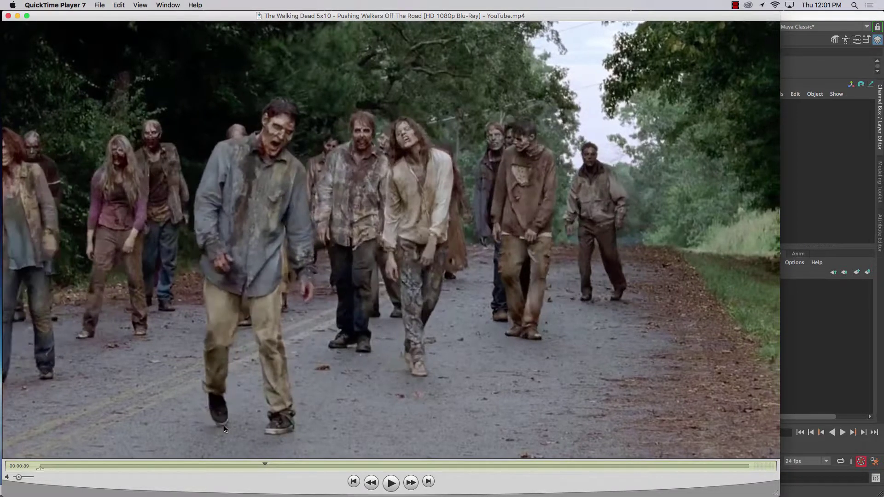
pyautogui.press('Right')
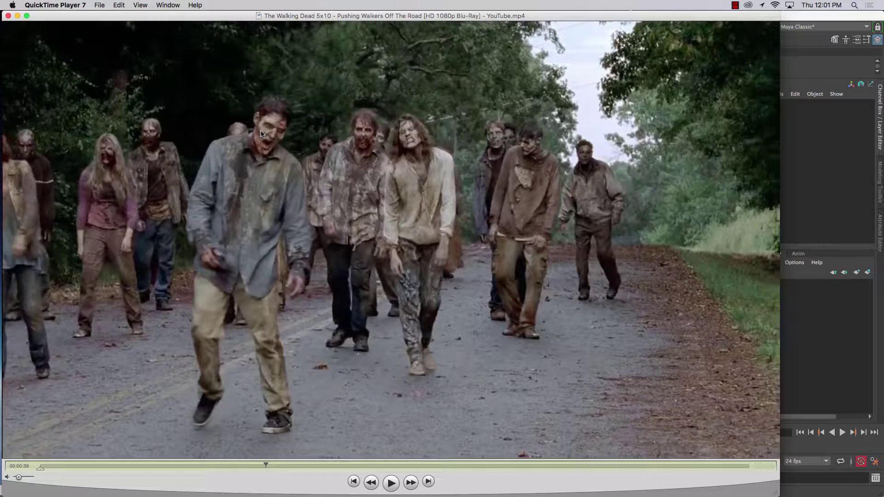
pyautogui.press('Right')
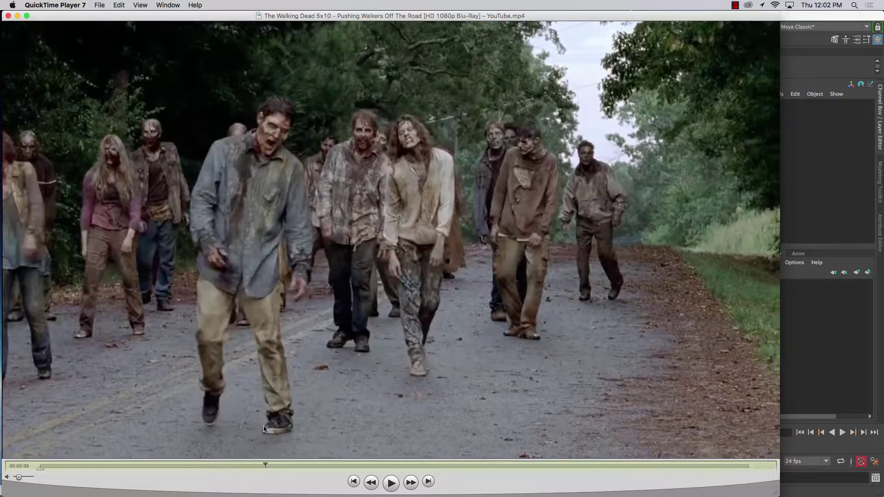
# Step: Return to the 0:39 frame with both of the blue-shirted zombie's feet down and capture that area as a screenshot
pyautogui.press('Right')
pyautogui.press('Right')
pyautogui.press('Right')
pyautogui.press('Right')
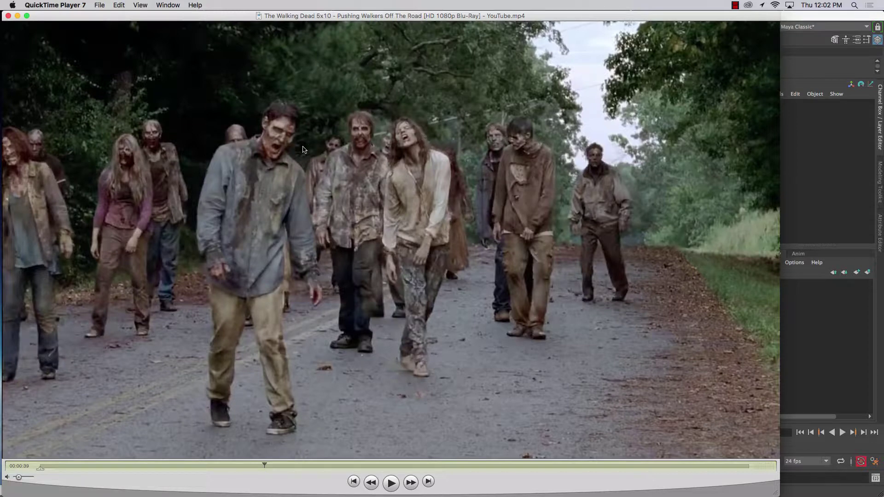
pyautogui.press('super+shift+4')
pyautogui.moveTo(42, 33); pyautogui.dragTo(582, 460)
pyautogui.moveTo(516, 495)
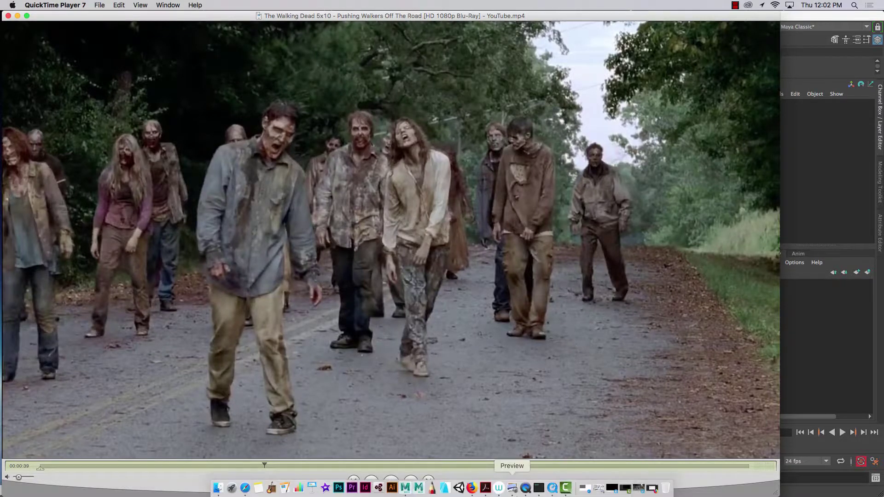
# Step: Switch to SketchBook, import Screen Shot 2019-01-10 at 12.02.22 PM from the Desktop, and slightly lower its layer's opacity
pyautogui.click(432, 489)
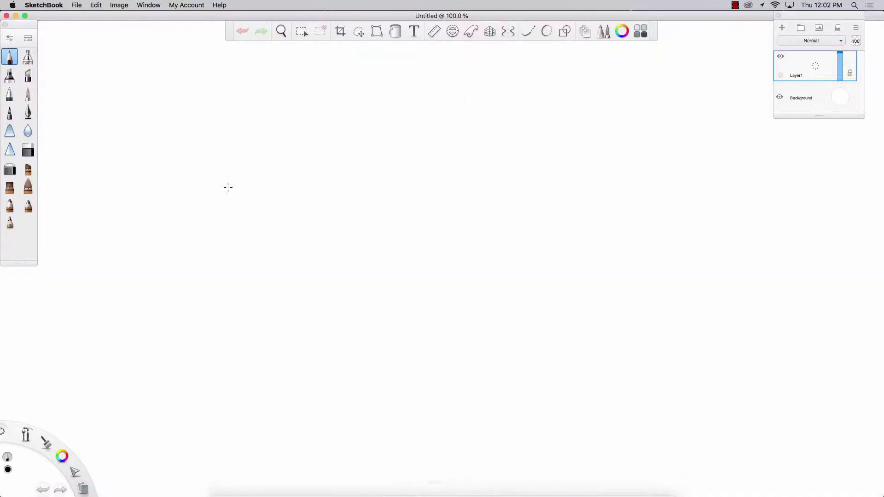
pyautogui.click(74, 6)
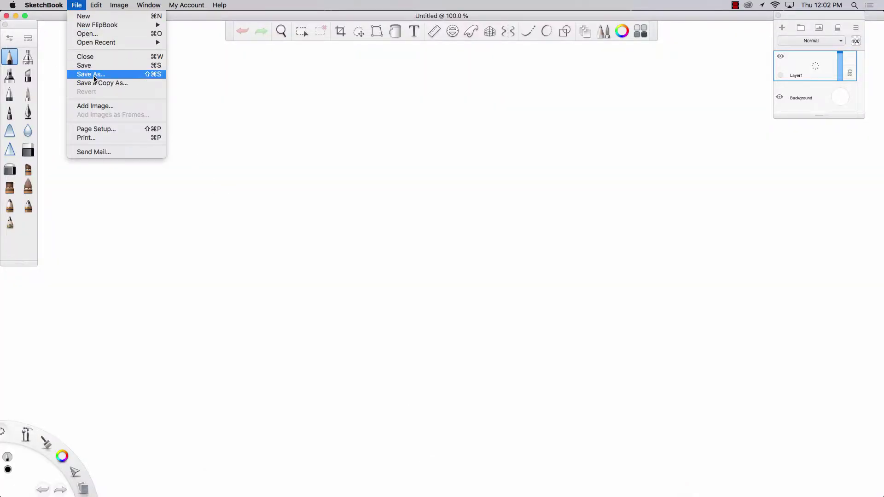
pyautogui.click(92, 105)
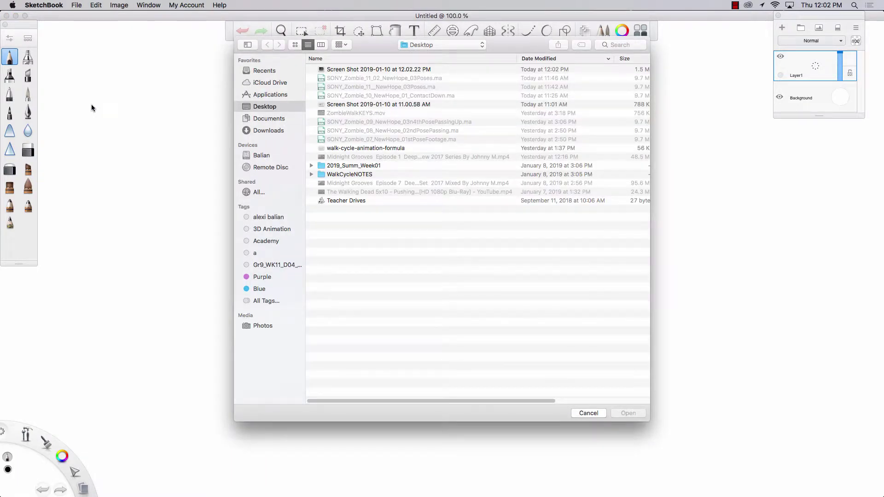
pyautogui.click(338, 71)
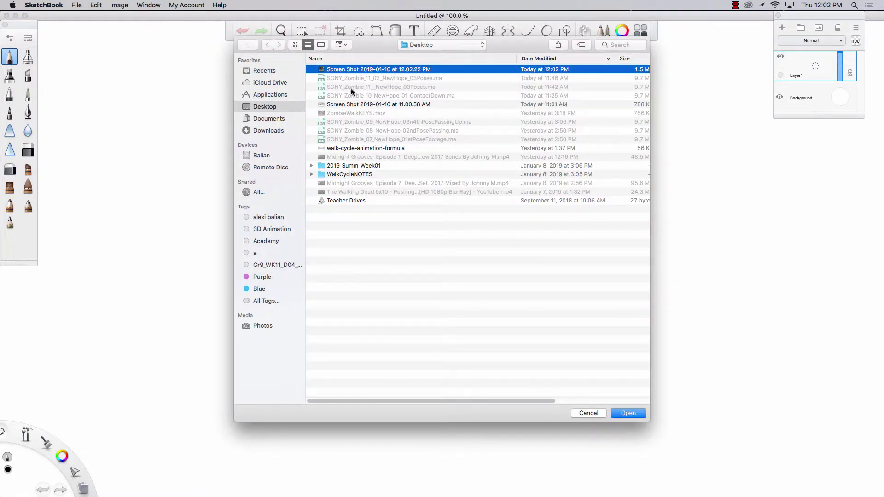
pyautogui.click(627, 413)
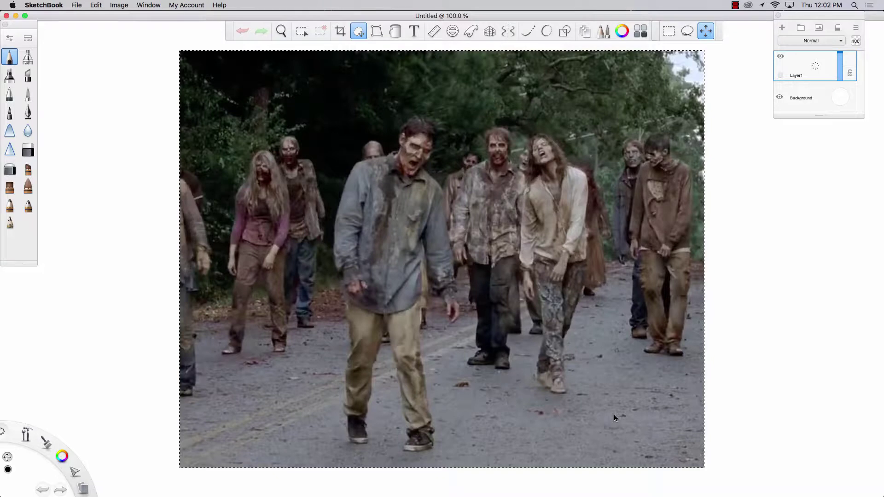
pyautogui.moveTo(839, 58); pyautogui.dragTo(839, 71)
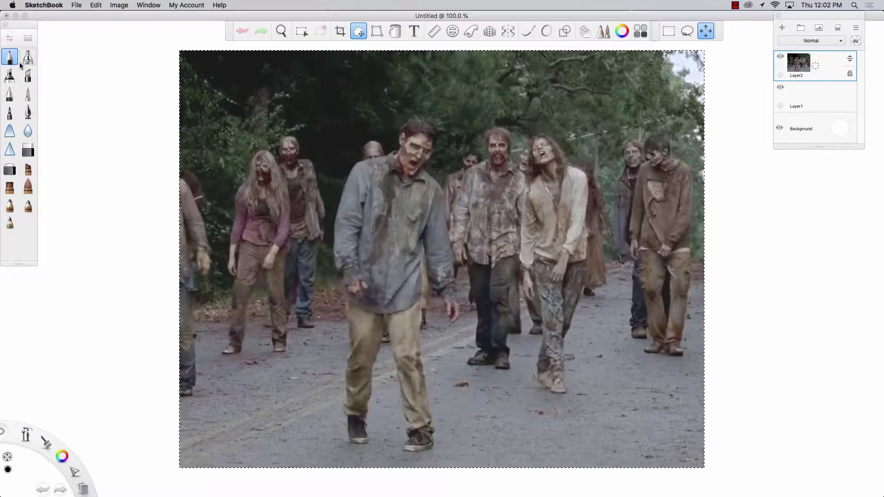
# Step: Set the brush colour to orange and add a new layer above the imported still
pyautogui.click(622, 32)
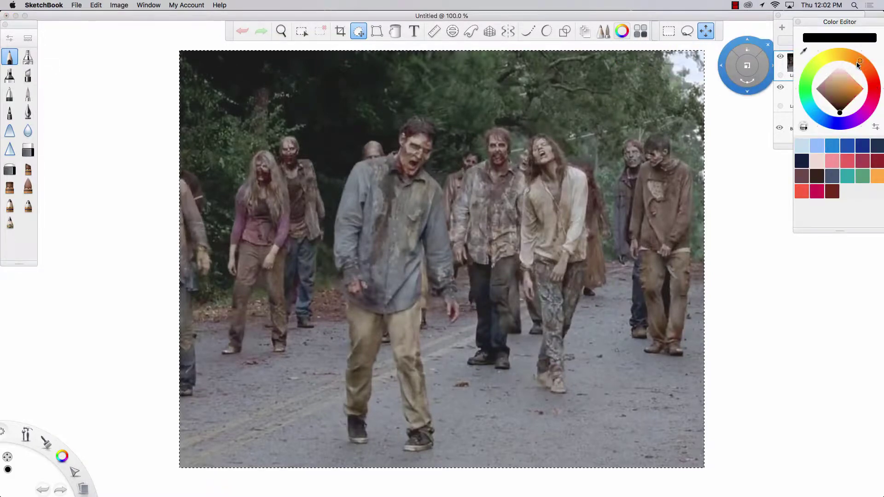
pyautogui.moveTo(848, 94); pyautogui.dragTo(865, 66)
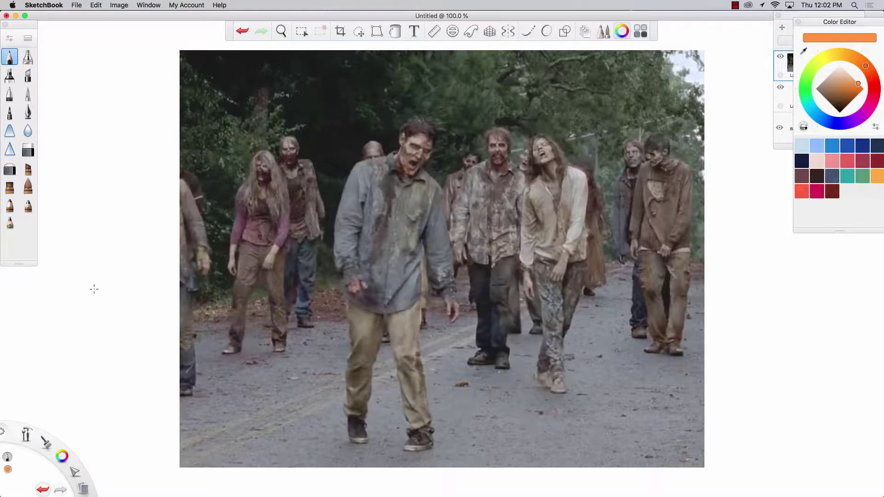
pyautogui.click(784, 33)
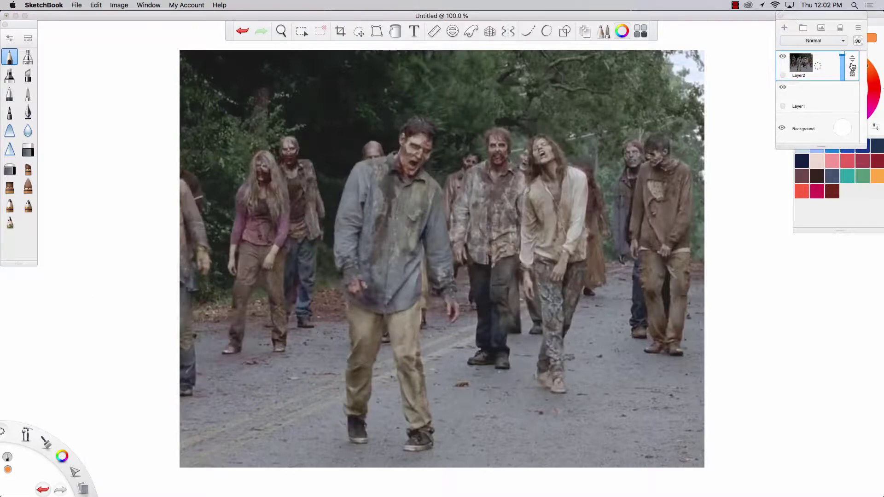
pyautogui.click(784, 30)
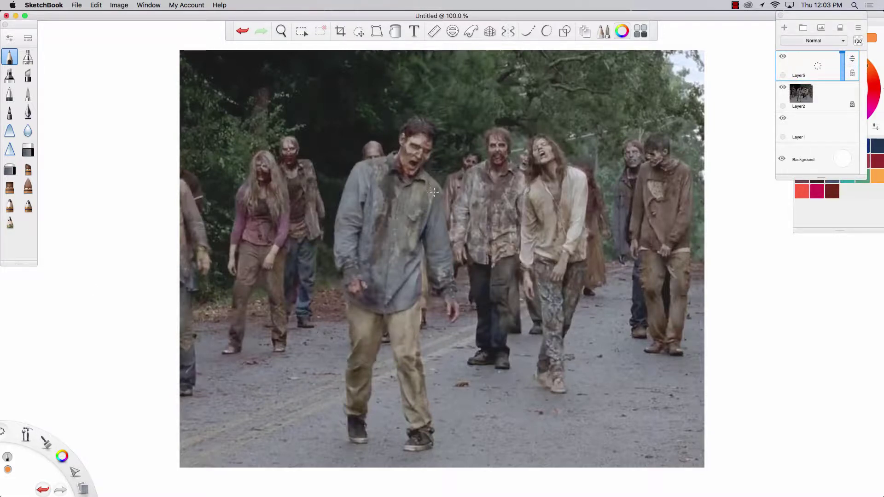
# Step: Sketch slanted orange lines across the blue-shirted zombie's shoulders and hips, with curved arrows marking their opposing rotation
pyautogui.moveTo(341, 158); pyautogui.dragTo(449, 201)
pyautogui.moveTo(384, 167)
pyautogui.mouseDown()
pyautogui.moveTo(446, 200)
pyautogui.moveTo(362, 162)
pyautogui.moveTo(357, 168)
pyautogui.moveTo(424, 180)
pyautogui.moveTo(345, 192)
pyautogui.moveTo(367, 204)
pyautogui.mouseUp()
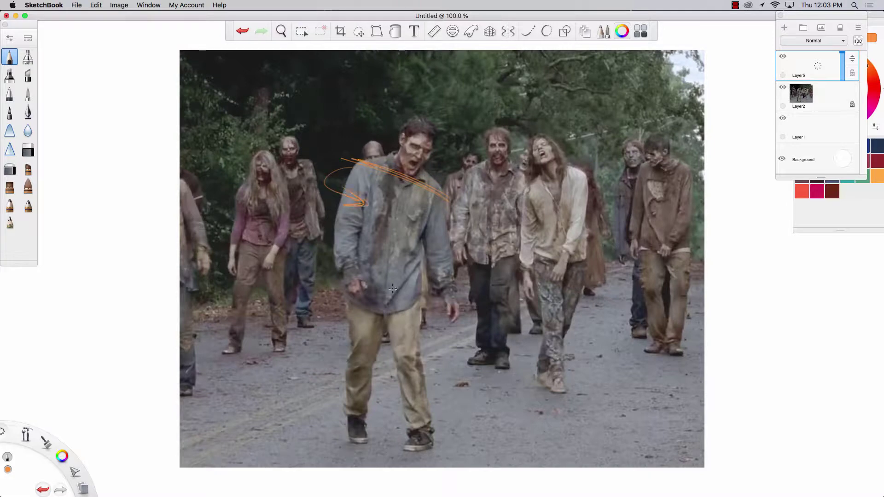
pyautogui.moveTo(409, 295); pyautogui.dragTo(407, 287)
pyautogui.moveTo(433, 192)
pyautogui.mouseDown()
pyautogui.moveTo(367, 170)
pyautogui.moveTo(474, 213)
pyautogui.moveTo(330, 152)
pyautogui.mouseUp()
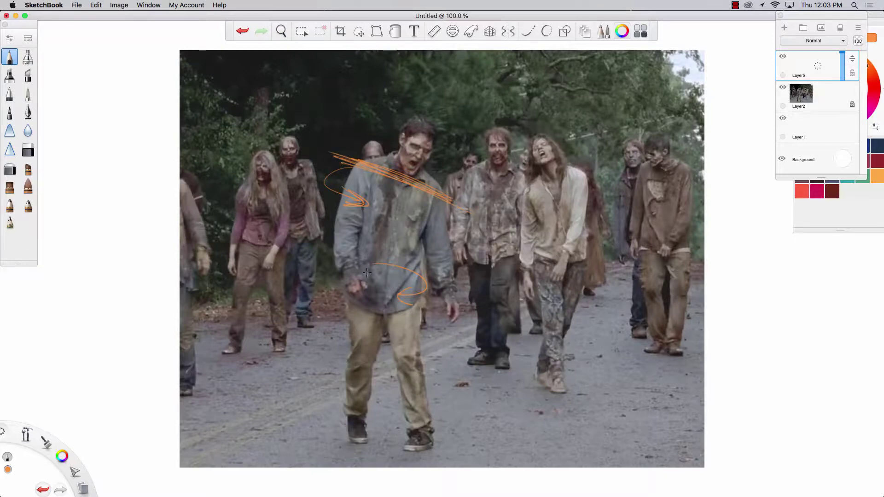
pyautogui.moveTo(344, 282)
pyautogui.mouseDown()
pyautogui.moveTo(419, 257)
pyautogui.moveTo(338, 263)
pyautogui.mouseUp()
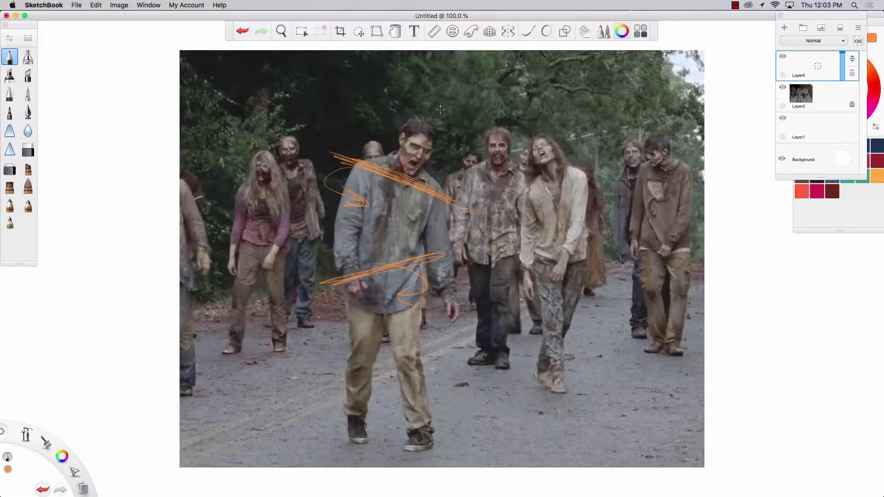
# Step: Sketch orange lines of action through the blue-shirted zombie's head, spine and legs, and circle his head
pyautogui.moveTo(440, 109)
pyautogui.mouseDown()
pyautogui.moveTo(406, 188)
pyautogui.moveTo(389, 309)
pyautogui.moveTo(393, 375)
pyautogui.mouseUp()
pyautogui.moveTo(454, 78)
pyautogui.mouseDown()
pyautogui.moveTo(391, 216)
pyautogui.moveTo(391, 381)
pyautogui.mouseUp()
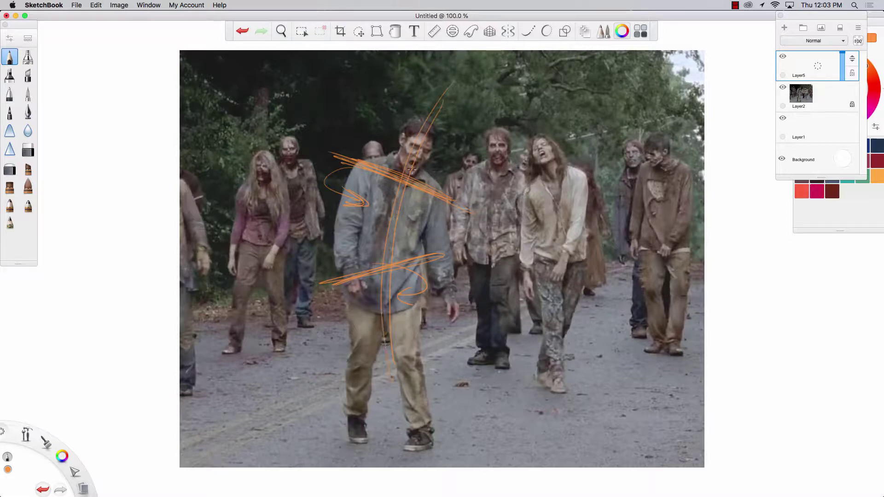
pyautogui.moveTo(438, 106)
pyautogui.mouseDown()
pyautogui.moveTo(405, 193)
pyautogui.moveTo(378, 352)
pyautogui.mouseUp()
pyautogui.moveTo(432, 266); pyautogui.dragTo(333, 268)
pyautogui.moveTo(409, 126)
pyautogui.mouseDown()
pyautogui.moveTo(425, 135)
pyautogui.moveTo(401, 141)
pyautogui.moveTo(415, 156)
pyautogui.moveTo(398, 134)
pyautogui.moveTo(418, 128)
pyautogui.moveTo(423, 150)
pyautogui.moveTo(408, 168)
pyautogui.moveTo(398, 136)
pyautogui.moveTo(430, 127)
pyautogui.moveTo(392, 182)
pyautogui.moveTo(440, 115)
pyautogui.moveTo(408, 167)
pyautogui.mouseUp()
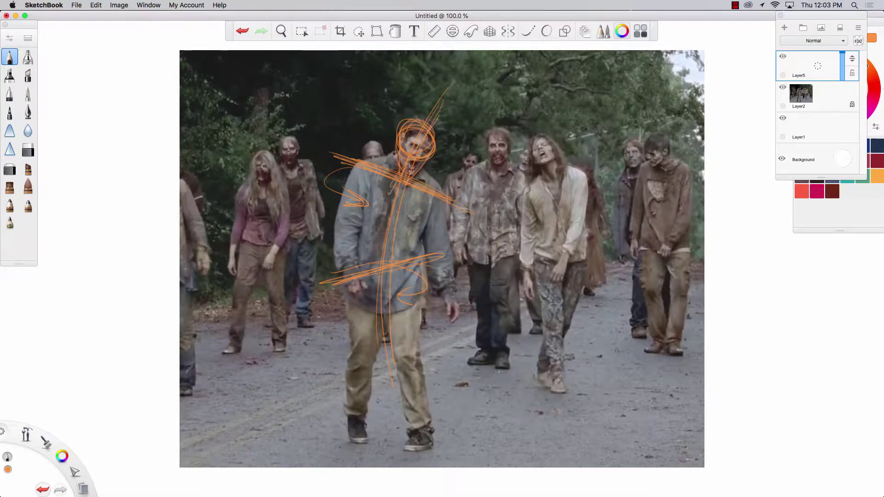
# Step: Draw a thick dark-red marker line through the zombie's tilted head and neck, using an enlarged brush
pyautogui.click(831, 192)
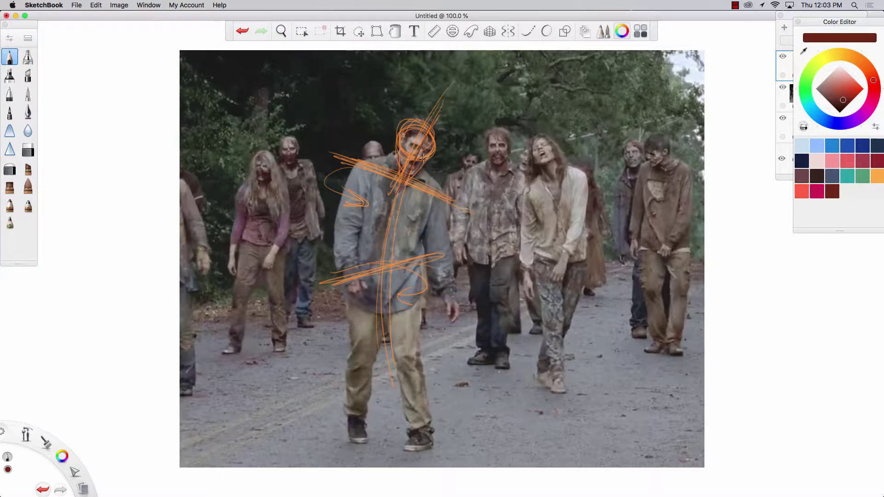
pyautogui.press(']')
pyautogui.click(28, 75)
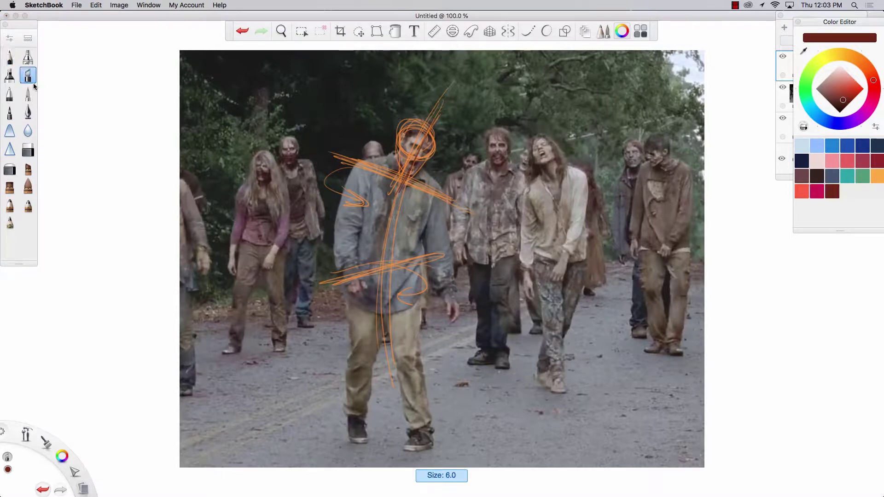
pyautogui.press(']')
pyautogui.moveTo(436, 116)
pyautogui.mouseDown()
pyautogui.moveTo(395, 193)
pyautogui.moveTo(434, 120)
pyautogui.moveTo(396, 193)
pyautogui.mouseUp()
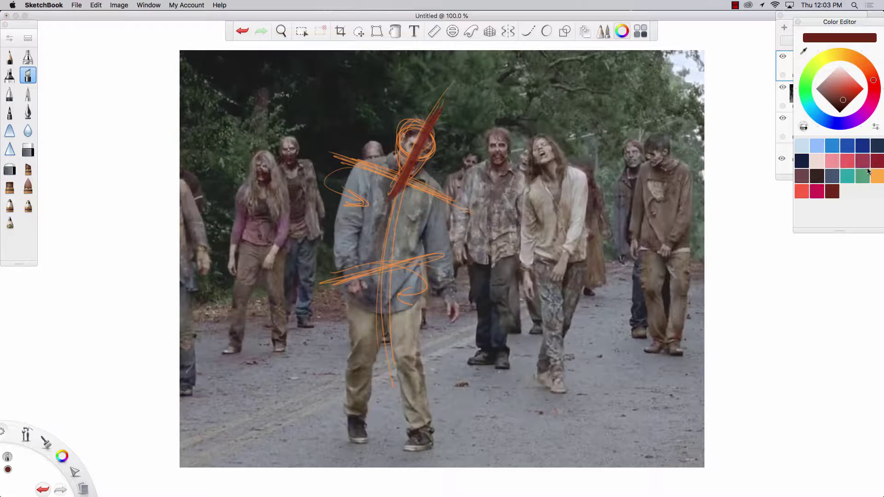
# Step: Set the marker colour to medium blue and paint over both of the blue-shirted zombie's legs and shoes
pyautogui.click(847, 179)
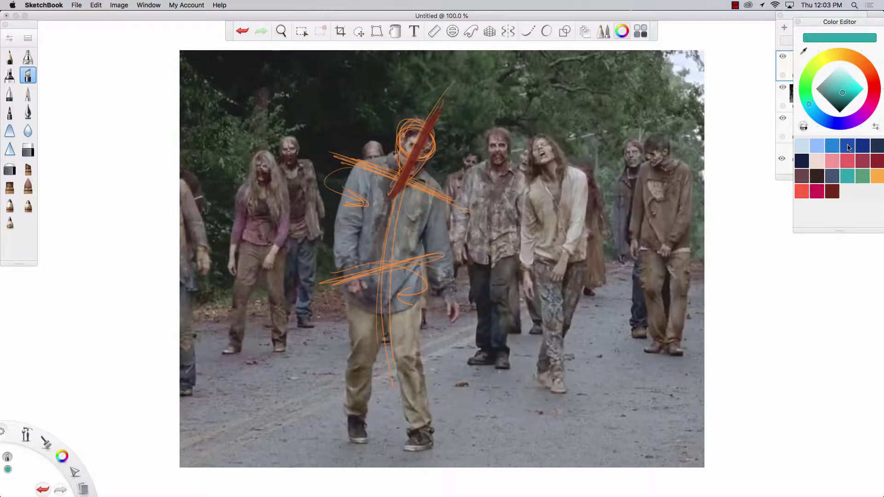
pyautogui.click(847, 147)
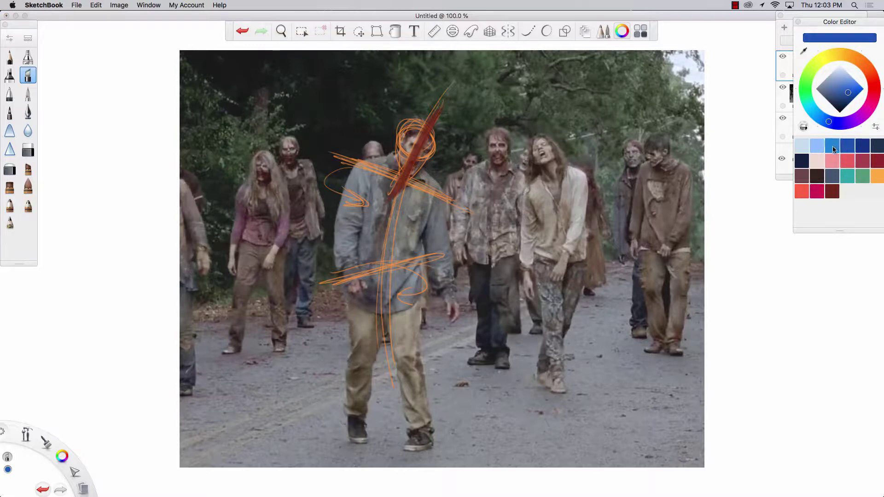
pyautogui.click(831, 146)
pyautogui.moveTo(365, 339)
pyautogui.mouseDown()
pyautogui.moveTo(385, 312)
pyautogui.moveTo(411, 328)
pyautogui.moveTo(411, 308)
pyautogui.moveTo(411, 415)
pyautogui.mouseUp()
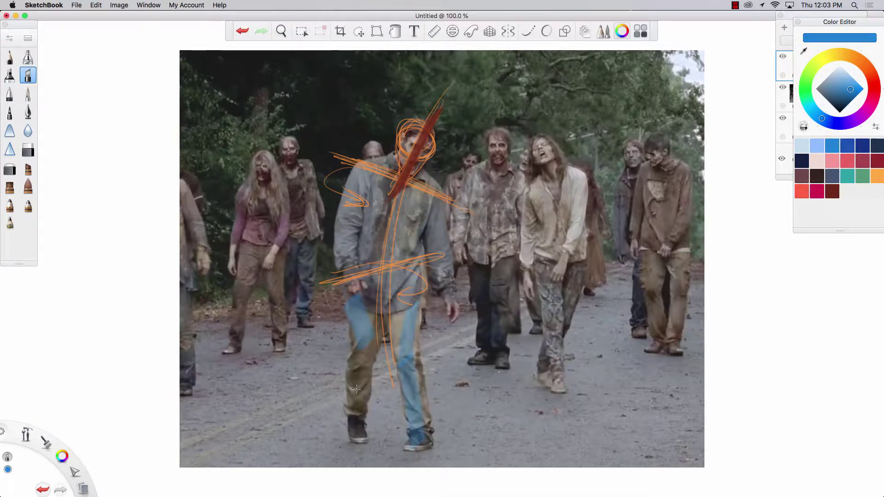
pyautogui.moveTo(356, 389)
pyautogui.mouseDown()
pyautogui.moveTo(350, 429)
pyautogui.moveTo(358, 440)
pyautogui.mouseUp()
pyautogui.moveTo(415, 435); pyautogui.dragTo(418, 443)
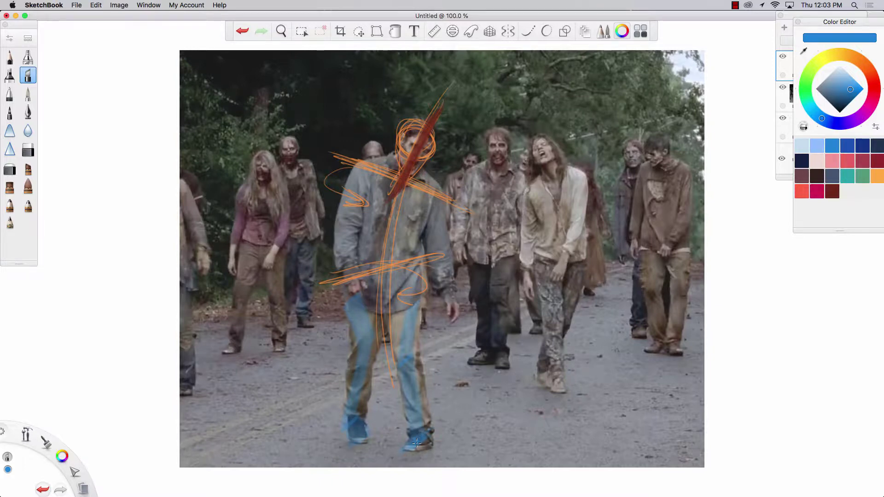
# Step: Using the pencil in blue, trace the zombie's arms, shoulder line and head, and reinforce the outlines of his feet
pyautogui.click(10, 56)
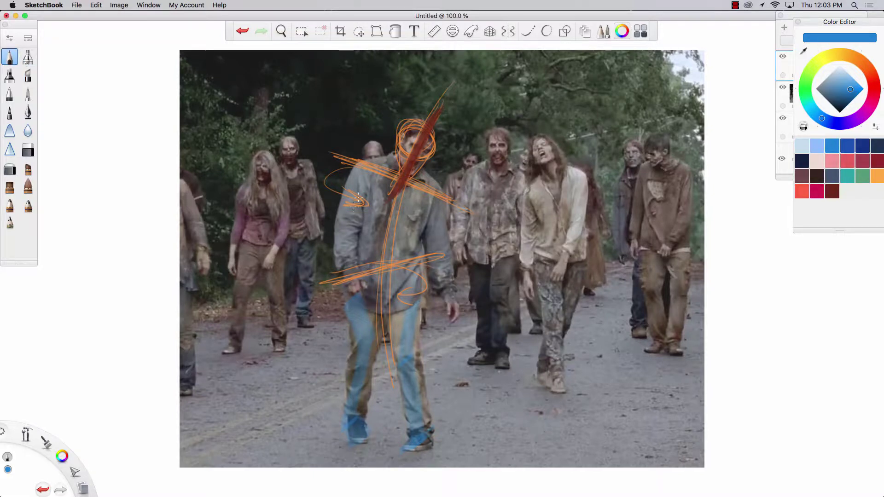
pyautogui.moveTo(363, 174)
pyautogui.mouseDown()
pyautogui.moveTo(336, 232)
pyautogui.moveTo(341, 313)
pyautogui.moveTo(336, 305)
pyautogui.mouseUp()
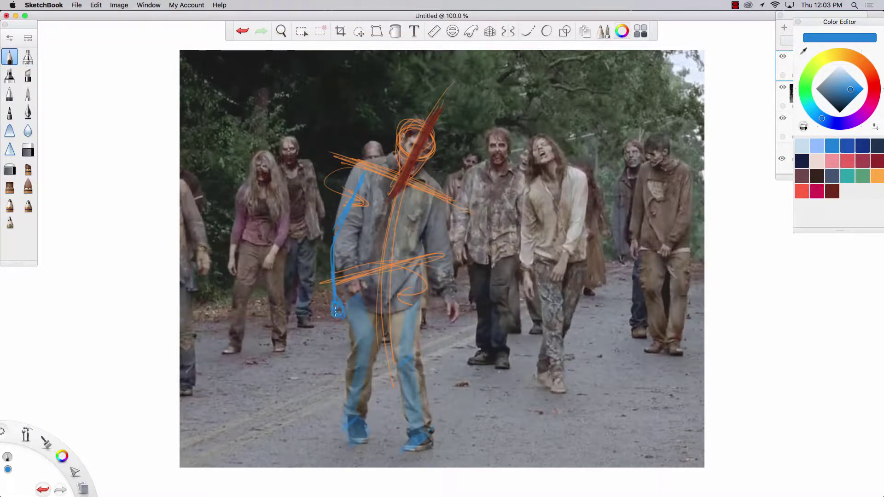
pyautogui.moveTo(434, 202); pyautogui.dragTo(449, 298)
pyautogui.moveTo(364, 160); pyautogui.dragTo(433, 189)
pyautogui.moveTo(412, 159)
pyautogui.mouseDown()
pyautogui.moveTo(423, 146)
pyautogui.moveTo(407, 172)
pyautogui.mouseUp()
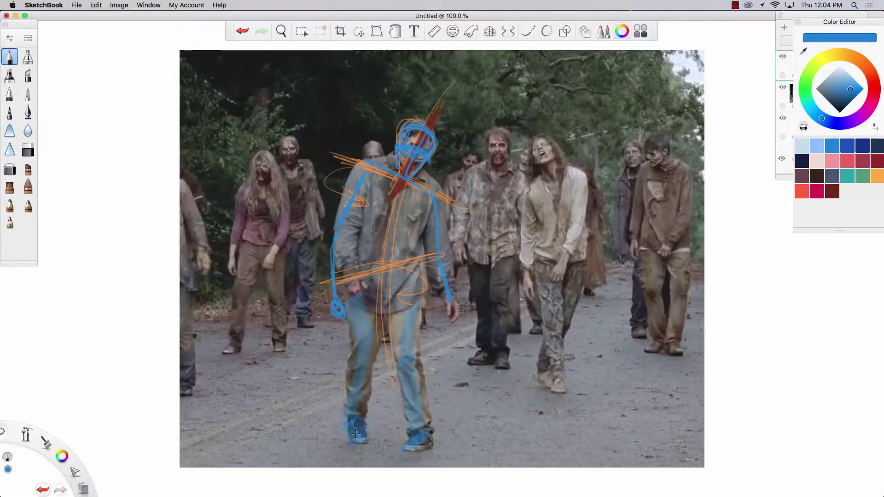
pyautogui.moveTo(409, 448); pyautogui.dragTo(419, 442)
# Step: Minimise the SketchBook and QuickTime windows, switch to Maya, and narrow its window to uncover the desktop files
pyautogui.click(17, 16)
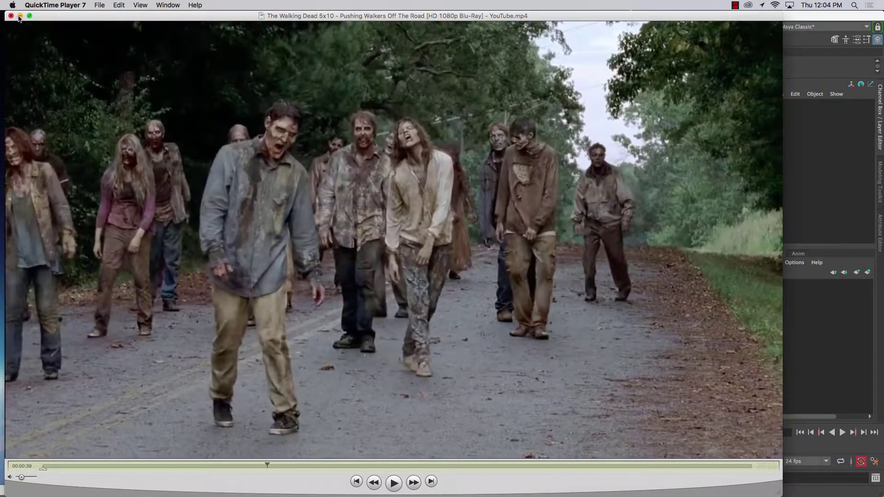
pyautogui.click(20, 16)
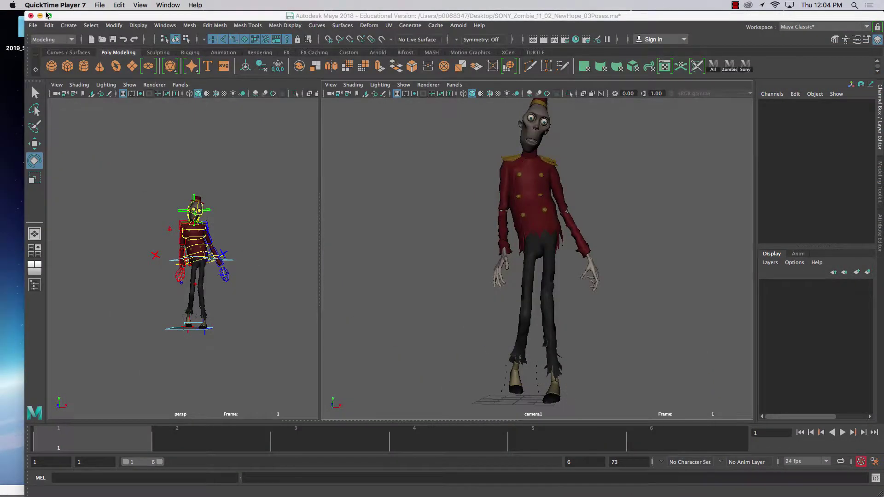
pyautogui.moveTo(670, 14); pyautogui.dragTo(663, 14)
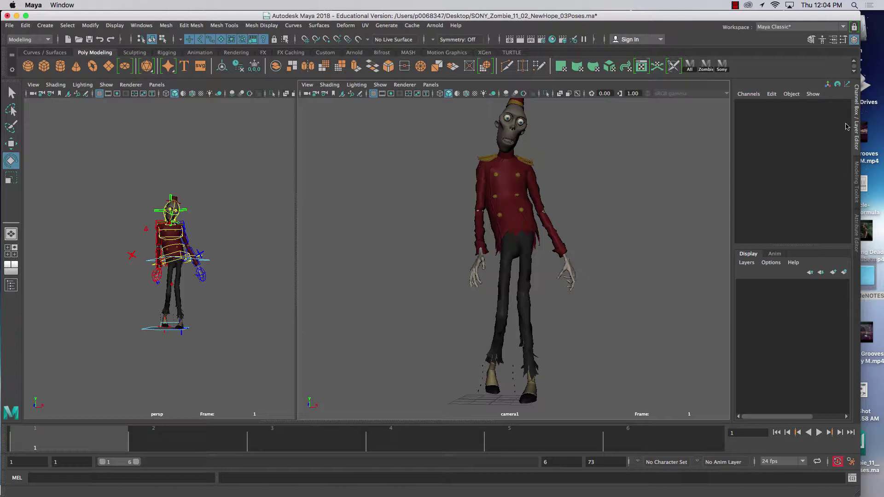
pyautogui.moveTo(859, 51); pyautogui.dragTo(744, 100)
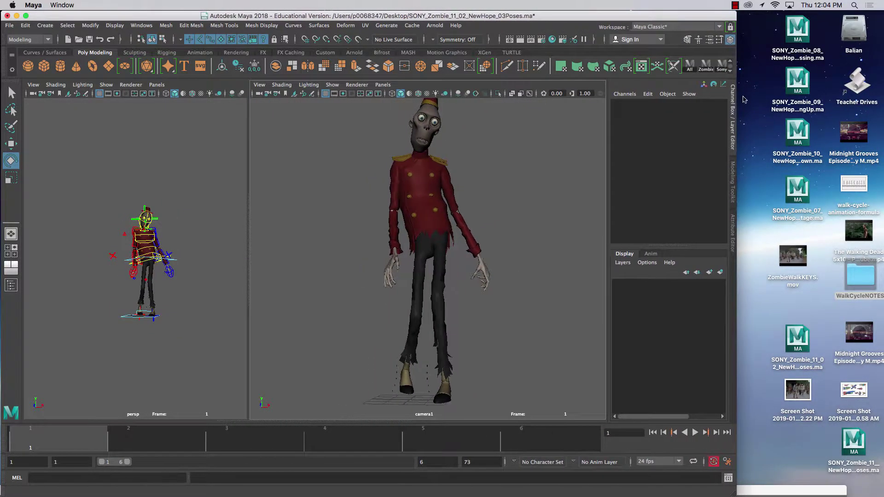
# Step: Open ZombieWalkKEYS.mov from the desktop in QuickTime Player 7
pyautogui.click(793, 258)
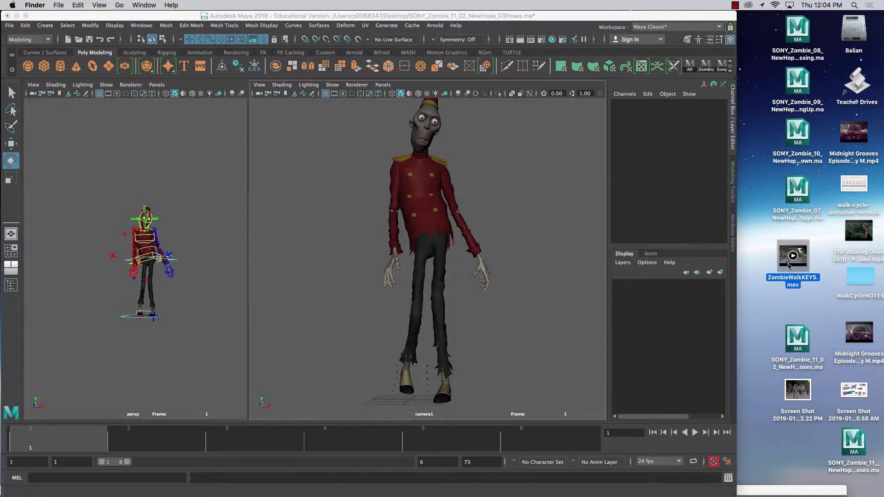
pyautogui.rightClick(789, 267)
pyautogui.moveTo(676, 281)
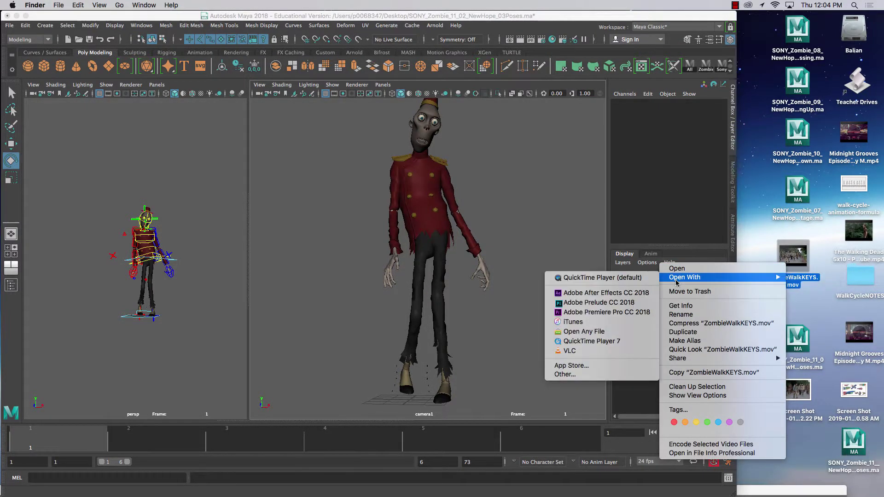
pyautogui.click(571, 341)
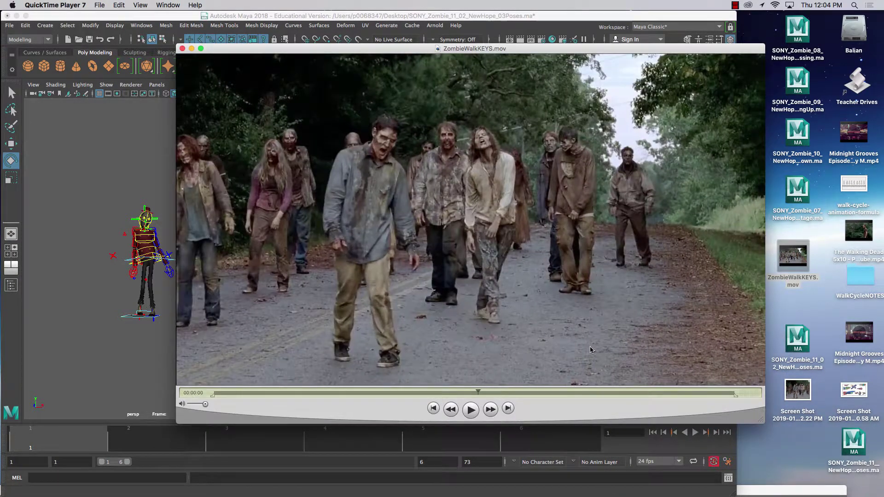
# Step: Switch the movie's time display to Frame Number and go to frame 0
pyautogui.click(193, 393)
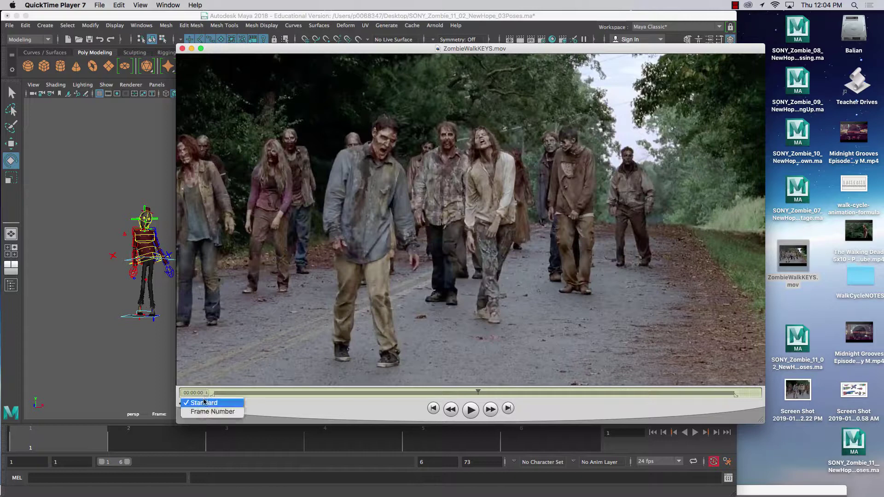
pyautogui.click(216, 410)
pyautogui.click(204, 393)
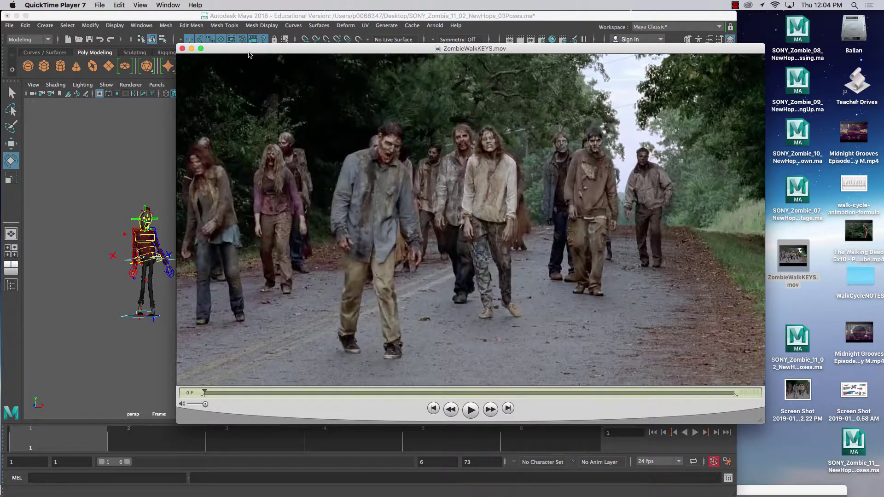
# Step: Enlarge the reference movie and arrange it beside Maya, leaving the blue-shirted zombie visible at frame 0
pyautogui.moveTo(248, 48); pyautogui.dragTo(697, 8)
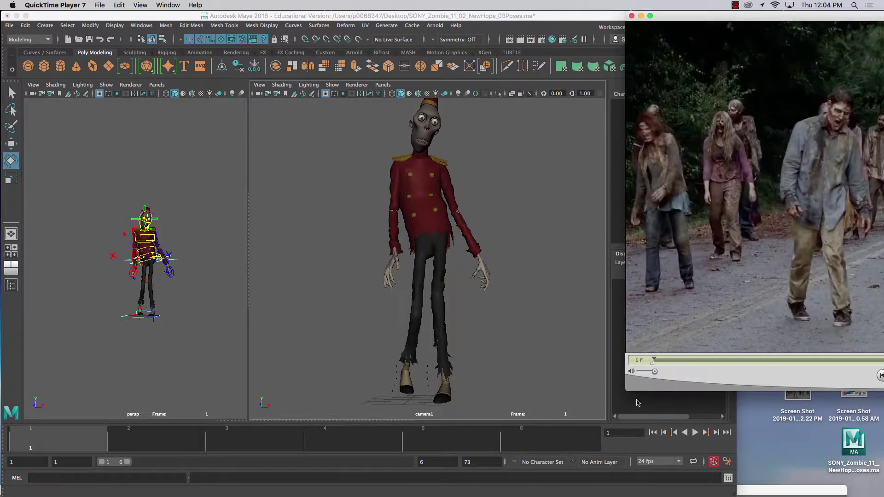
pyautogui.moveTo(626, 392); pyautogui.dragTo(483, 495)
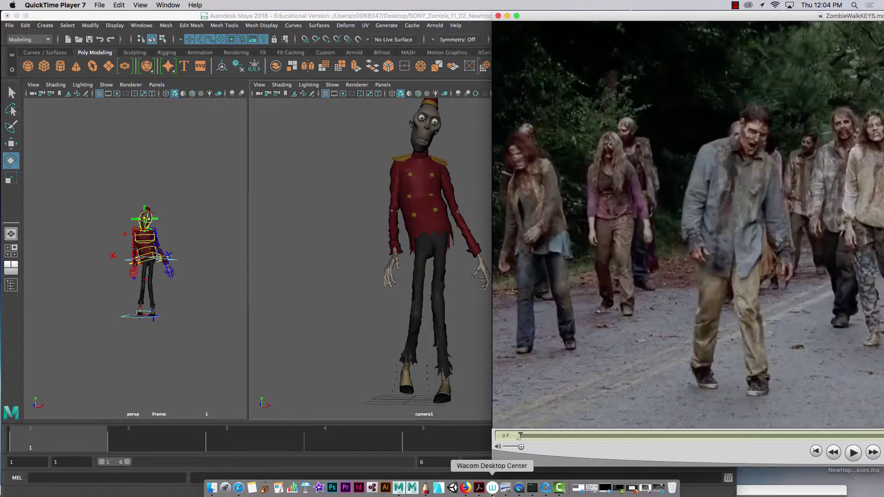
pyautogui.click(561, 453)
pyautogui.moveTo(254, 17); pyautogui.dragTo(703, 17)
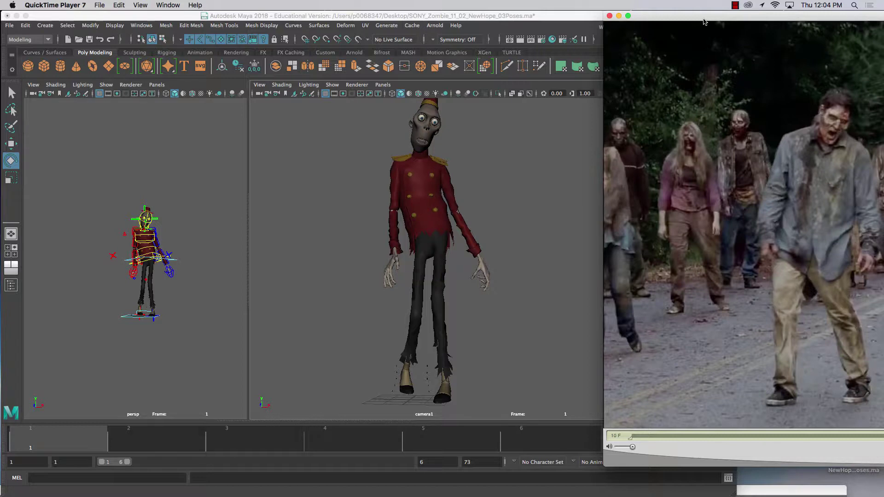
pyautogui.moveTo(640, 437); pyautogui.dragTo(631, 436)
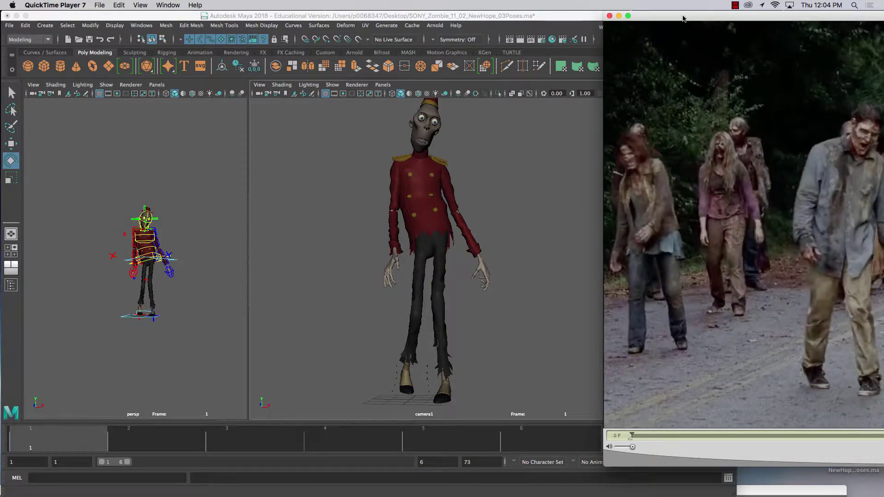
pyautogui.moveTo(684, 18); pyautogui.dragTo(655, 12)
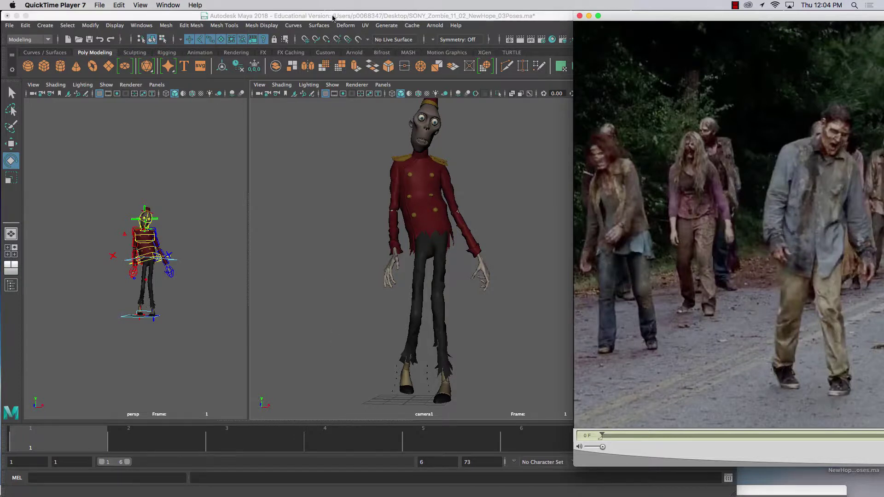
pyautogui.moveTo(332, 18); pyautogui.dragTo(343, 2)
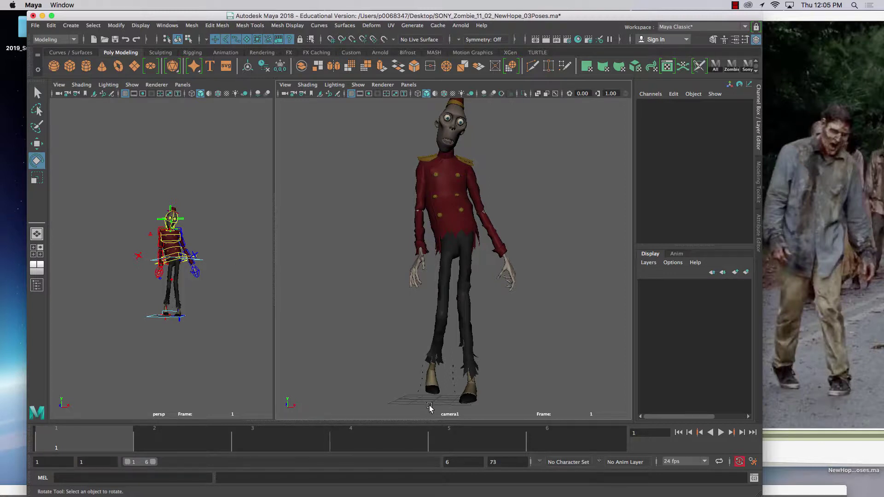
# Step: Orbit the persp view to the character's side, open Grease Pencil there, and add a drawing frame at frame 1
pyautogui.click(135, 341)
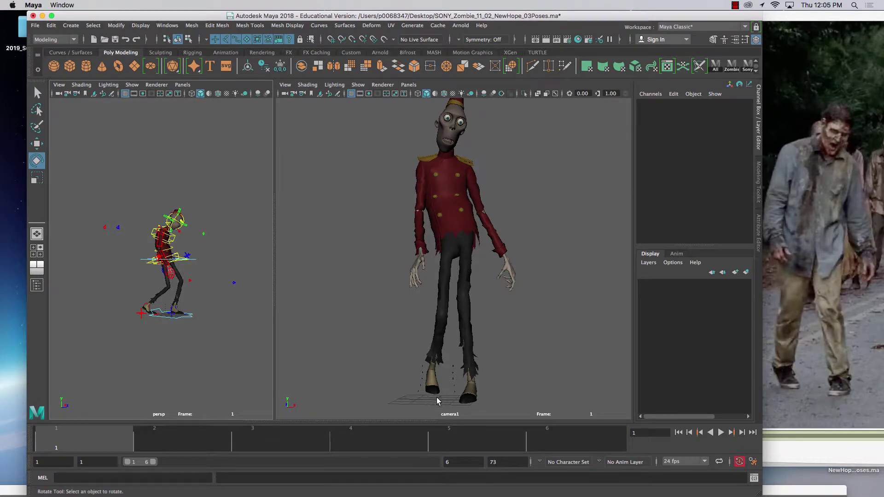
pyautogui.keyDown('alt'); pyautogui.moveTo(148, 312); pyautogui.dragTo(163, 214, button='right'); pyautogui.keyUp('alt')
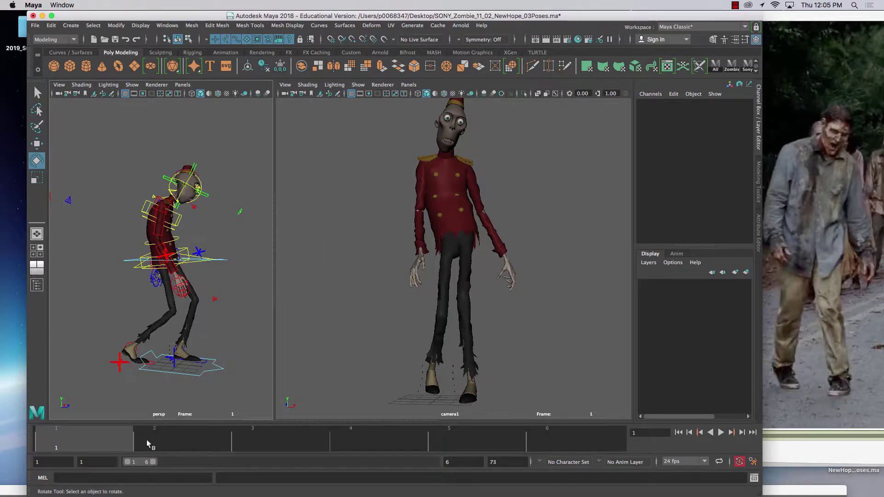
pyautogui.click(110, 93)
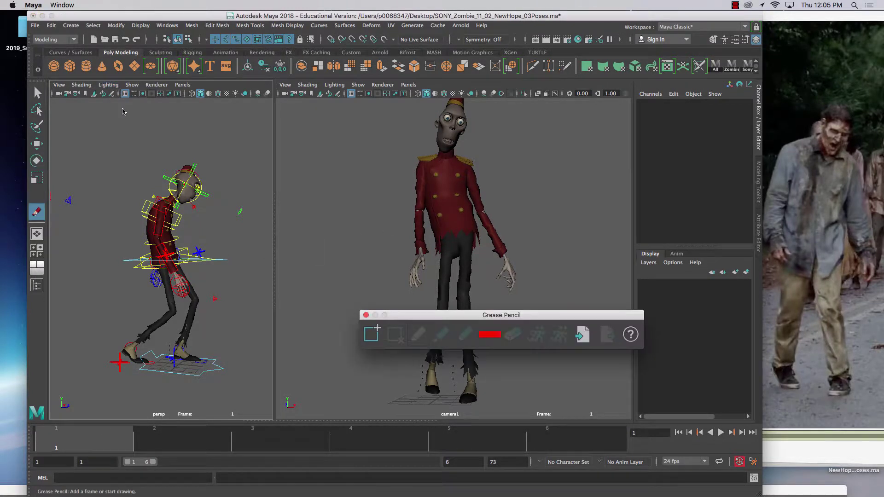
pyautogui.click(371, 333)
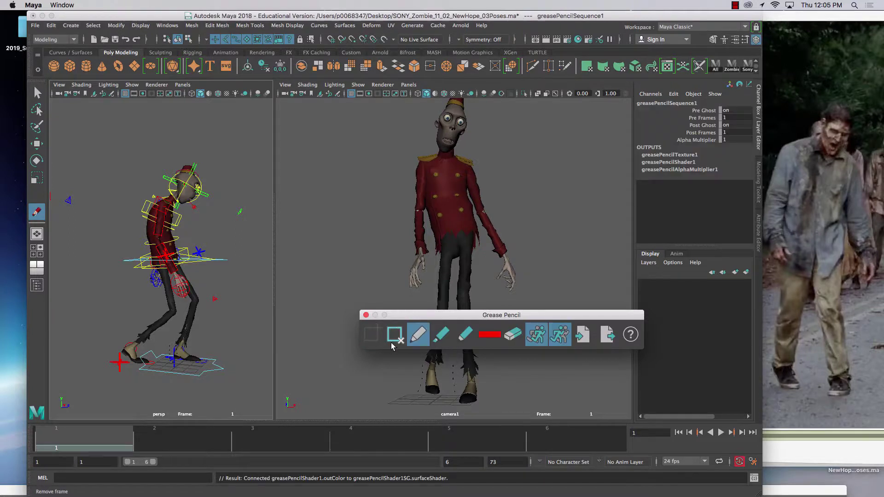
pyautogui.click(489, 334)
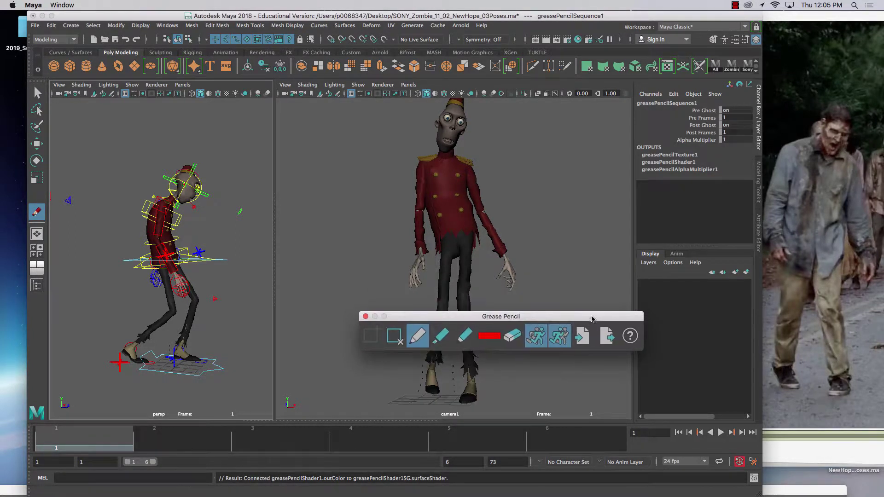
# Step: Move the Grease Pencil window clear of the character and turn on Grease Pencil display in the persp view
pyautogui.moveTo(452, 318)
pyautogui.mouseDown()
pyautogui.moveTo(680, 374)
pyautogui.moveTo(620, 382)
pyautogui.mouseUp()
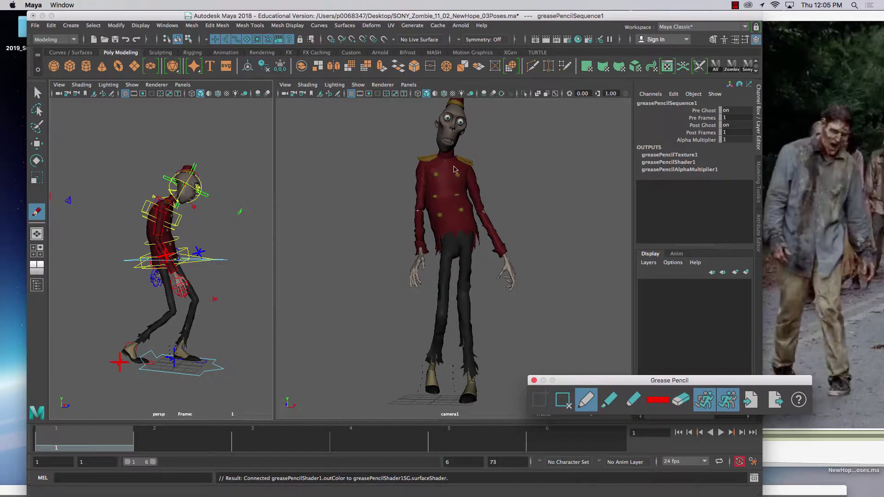
pyautogui.click(481, 172)
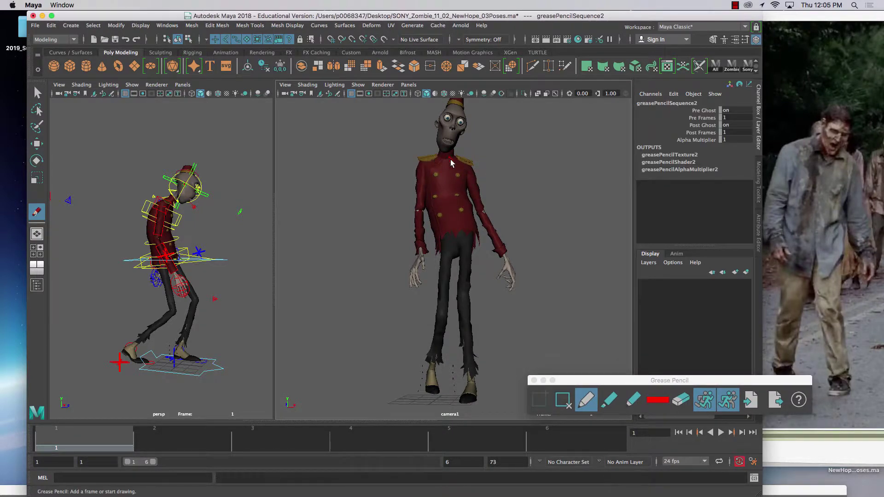
pyautogui.click(131, 84)
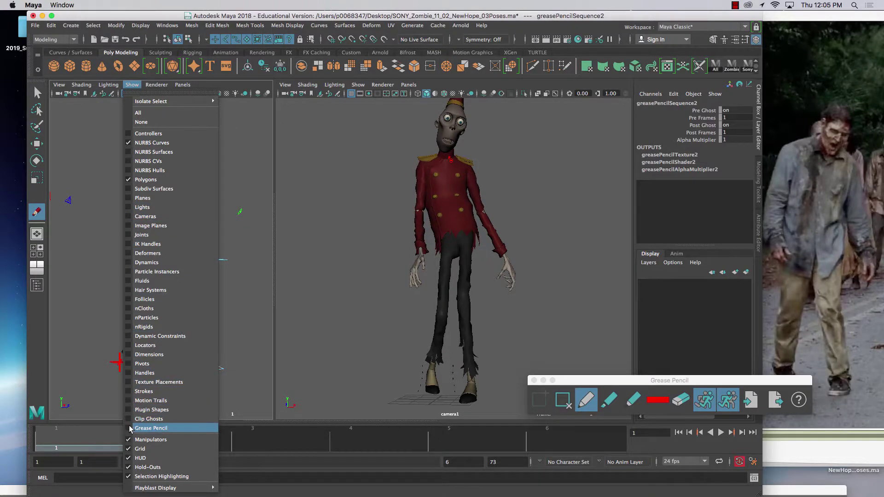
pyautogui.click(151, 428)
pyautogui.click(476, 171)
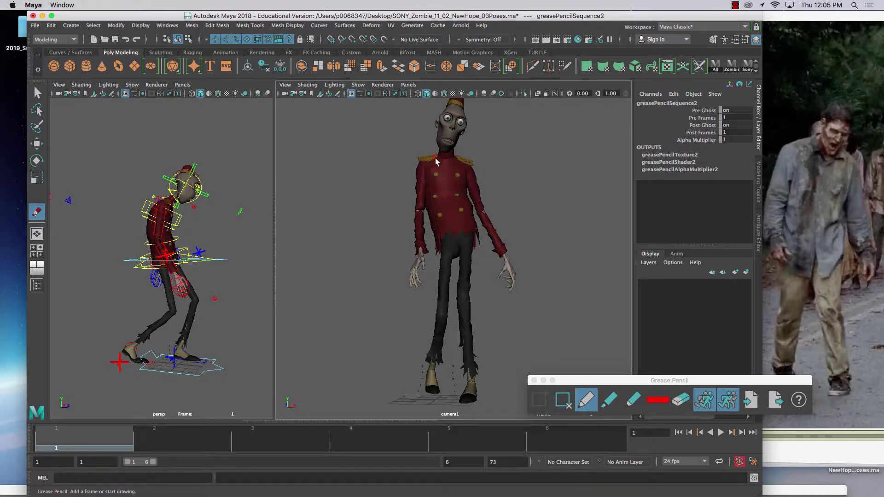
# Step: Turn Grease Pencil display back off in the persp view and toggle it in the camera1 view
pyautogui.click(132, 85)
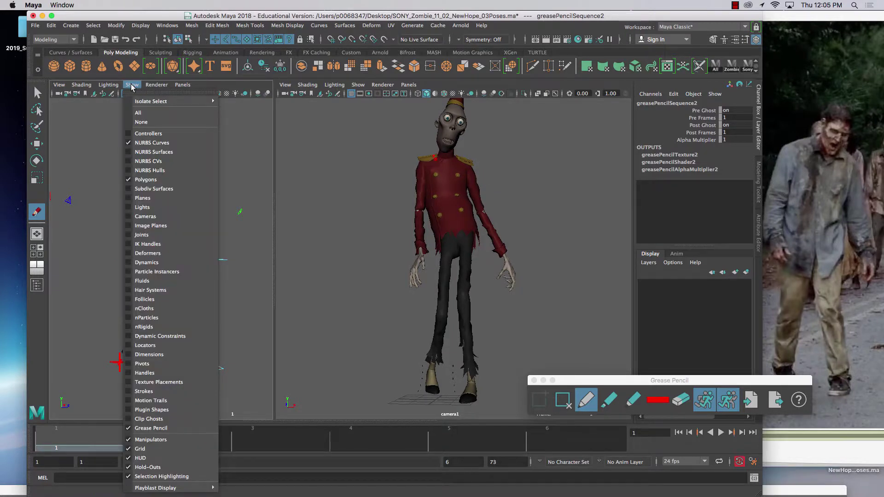
pyautogui.click(146, 428)
pyautogui.click(336, 207)
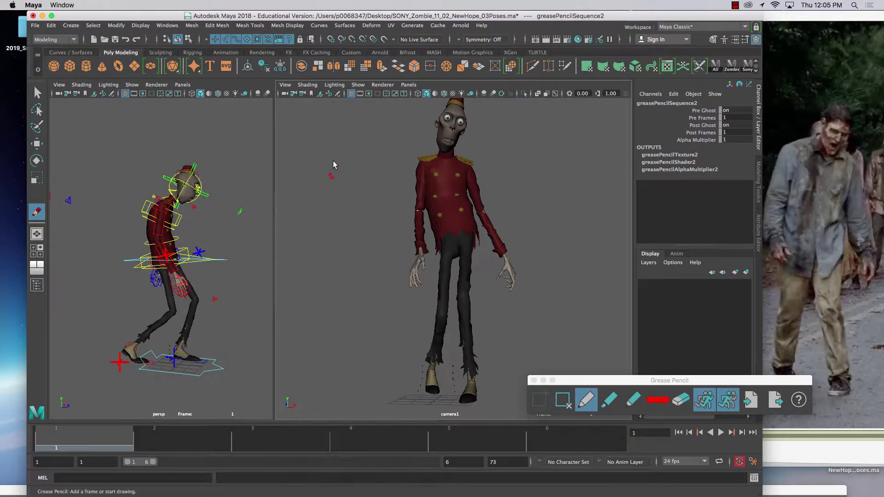
pyautogui.click(357, 85)
pyautogui.click(377, 428)
# Step: Switch the camera1 view to the front orthographic view, with the character's full body filling it
pyautogui.click(409, 85)
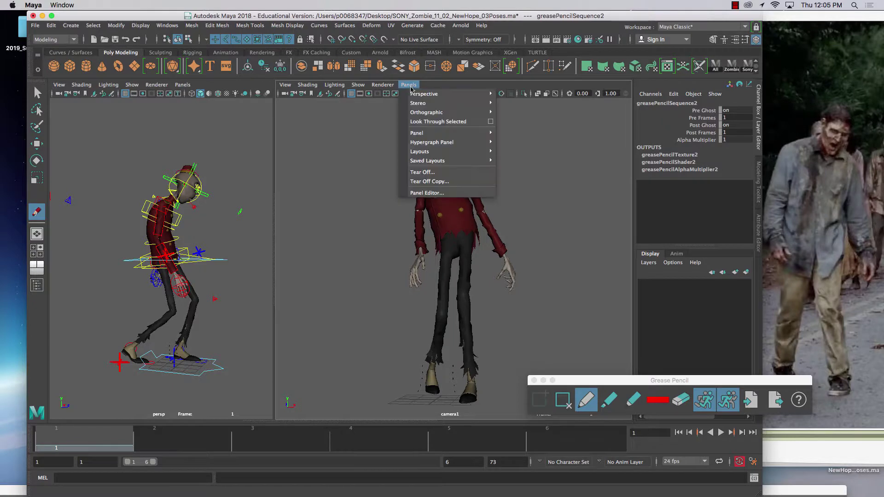
pyautogui.moveTo(442, 113)
pyautogui.click(513, 113)
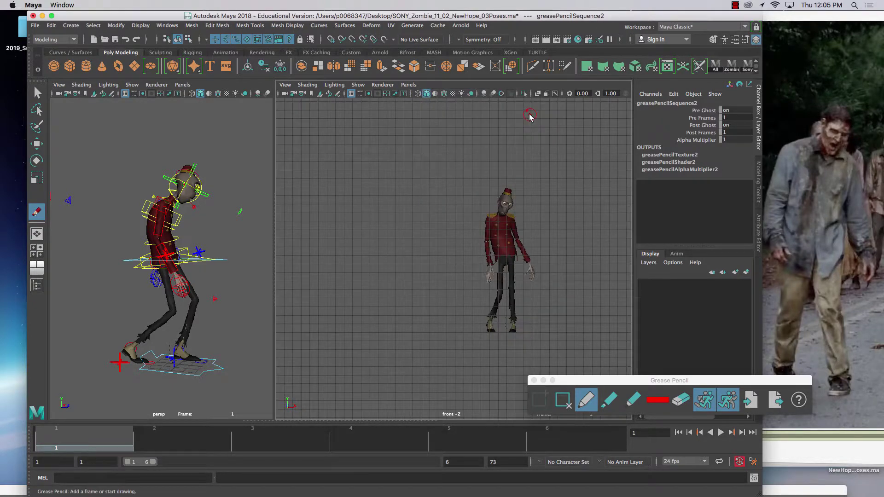
pyautogui.keyDown('alt'); pyautogui.moveTo(420, 252); pyautogui.dragTo(487, 265); pyautogui.keyUp('alt')
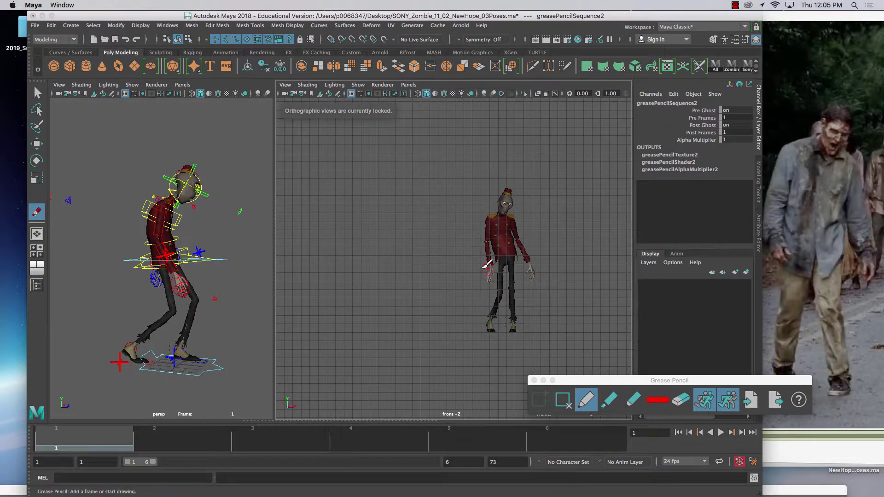
pyautogui.moveTo(399, 253)
pyautogui.keyDown('alt'); pyautogui.mouseDown(button='right')
pyautogui.moveTo(541, 317)
pyautogui.moveTo(457, 319)
pyautogui.mouseUp(button='right'); pyautogui.keyUp('alt')
pyautogui.moveTo(458, 319)
pyautogui.keyDown('alt'); pyautogui.mouseDown(button='middle')
pyautogui.moveTo(352, 321)
pyautogui.moveTo(330, 313)
pyautogui.mouseUp(button='middle'); pyautogui.keyUp('alt')
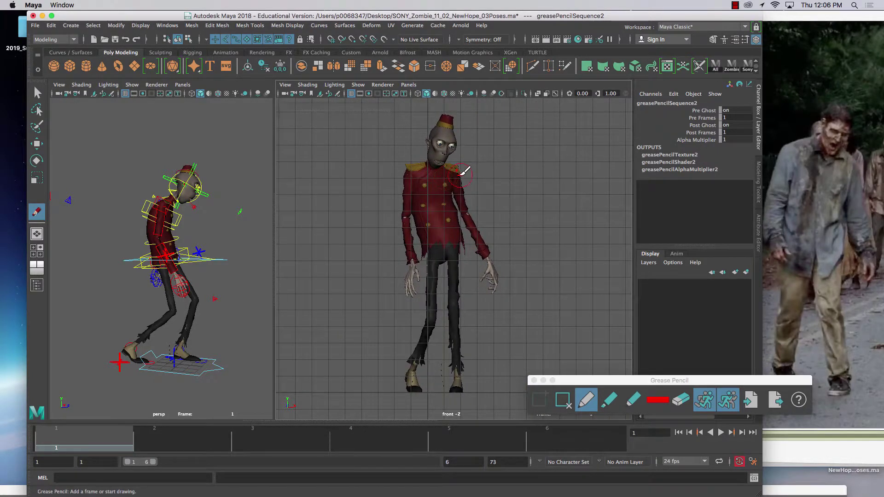
# Step: Toggle Grease Pencil display in the front view and try a pencil stroke beneath the character's feet at frame 1
pyautogui.click(358, 85)
pyautogui.click(359, 428)
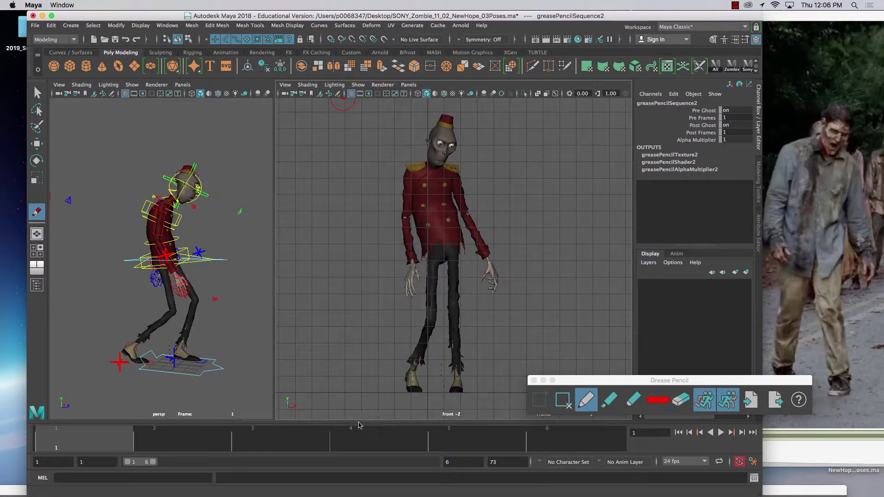
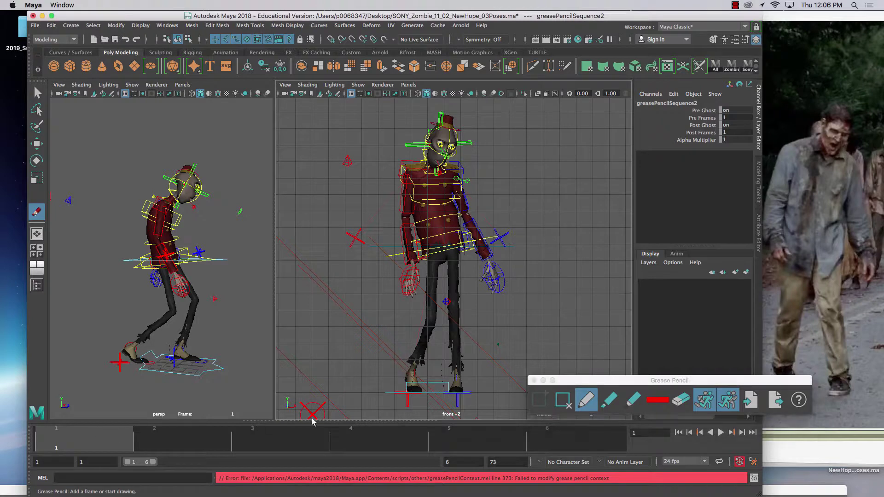
pyautogui.moveTo(312, 411)
pyautogui.mouseDown()
pyautogui.moveTo(560, 402)
pyautogui.moveTo(518, 415)
pyautogui.mouseUp()
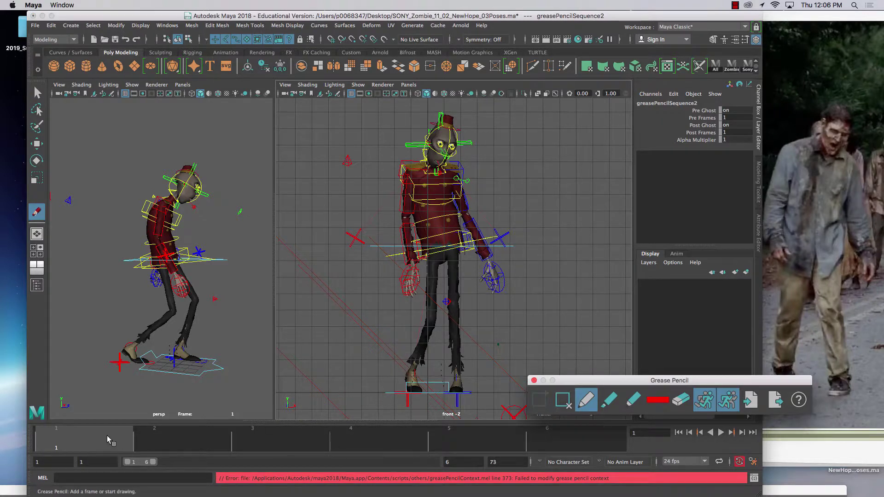
pyautogui.moveTo(110, 437); pyautogui.dragTo(71, 447)
# Step: Limit the object types displayed in the front view to NURBS Curves, Polygons and Grease Pencil
pyautogui.click(358, 85)
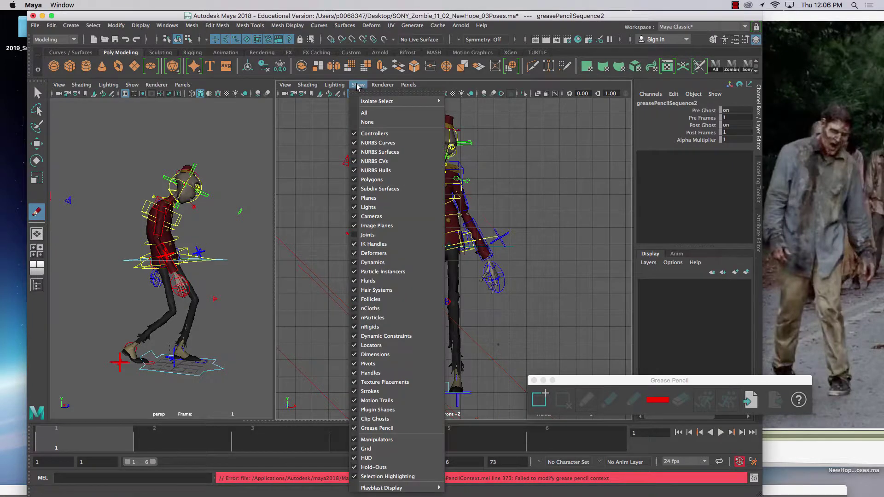
pyautogui.click(366, 122)
pyautogui.click(358, 85)
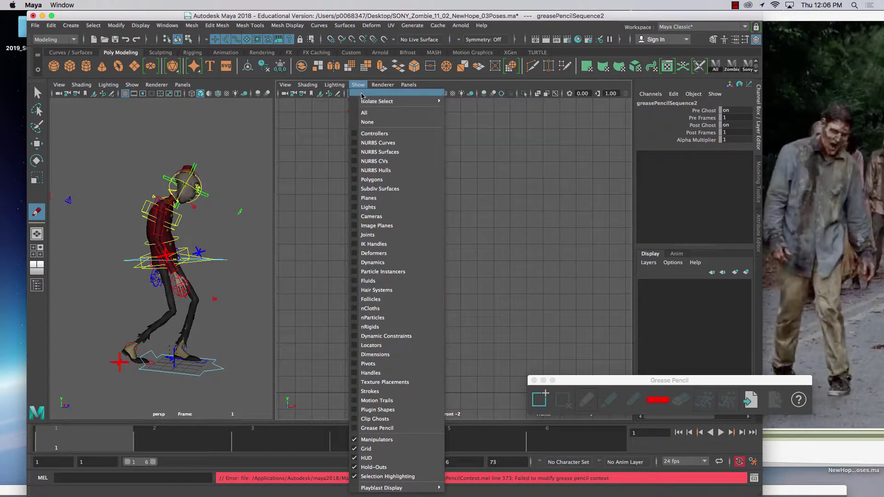
pyautogui.click(364, 97)
pyautogui.click(355, 143)
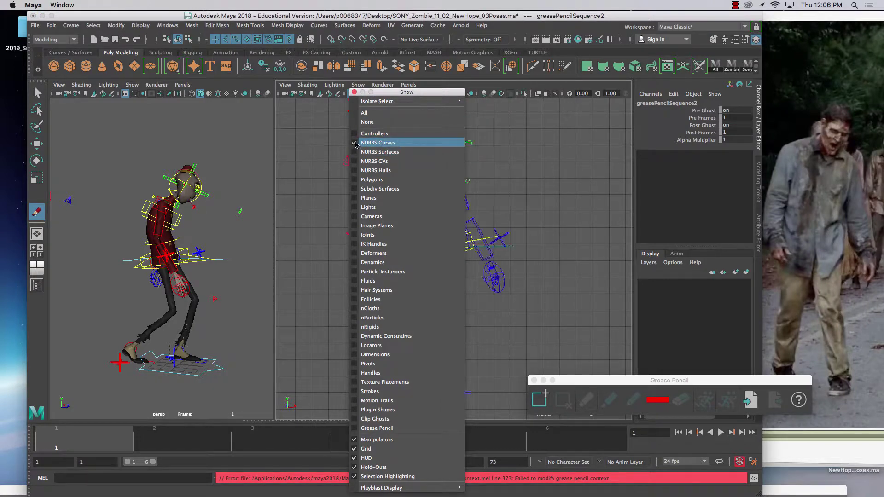
pyautogui.click(356, 180)
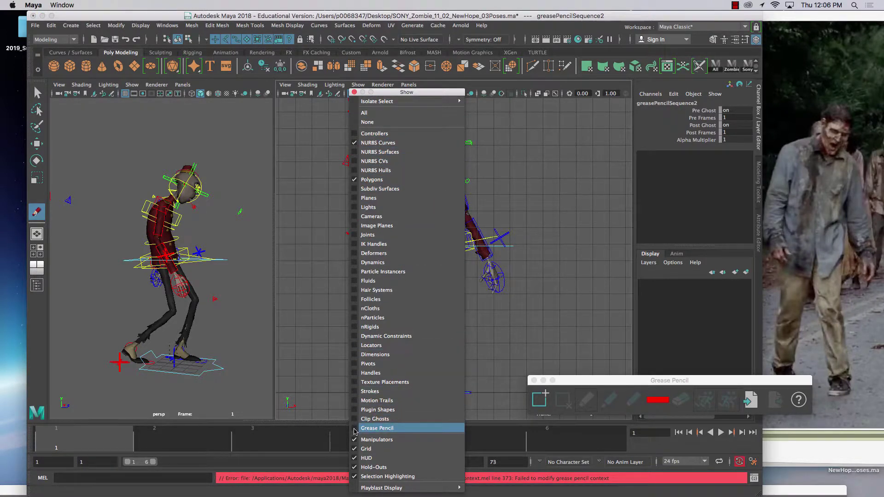
pyautogui.click(353, 92)
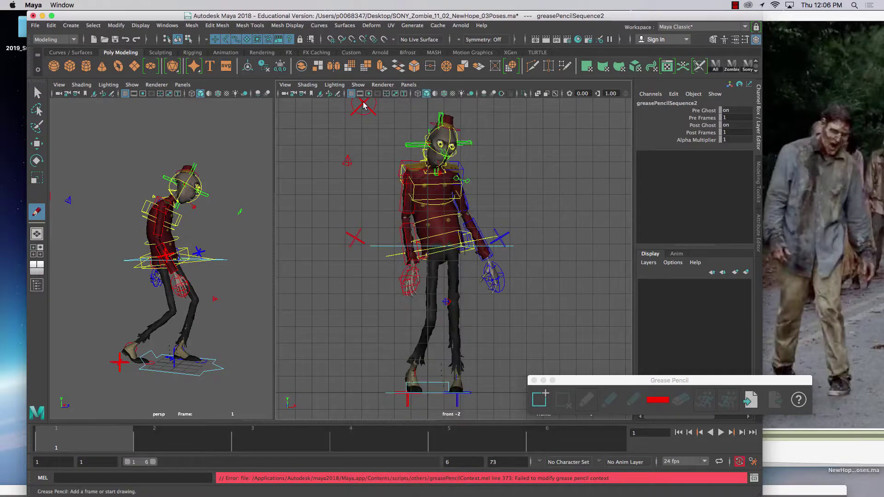
# Step: Add a Grease Pencil frame at frame 1 for the front view and briefly run playback
pyautogui.click(543, 400)
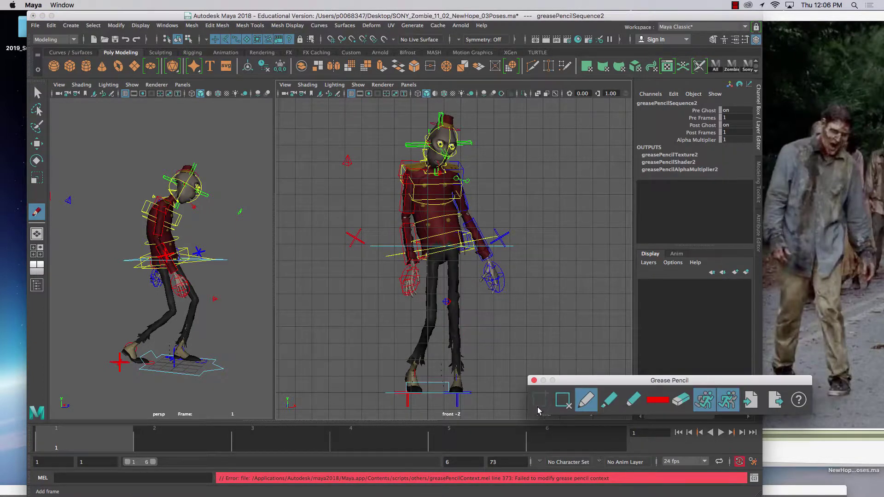
pyautogui.click(76, 449)
pyautogui.hotkey('alt', 'v')
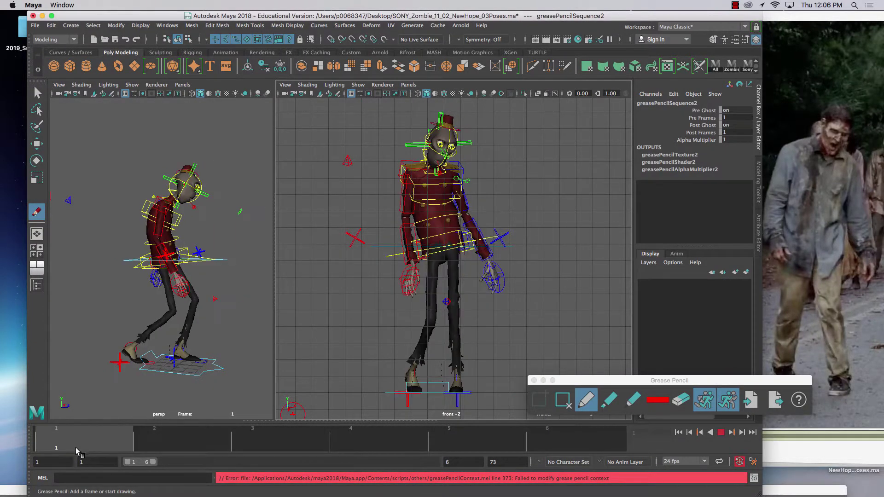
pyautogui.hotkey('alt', 'v')
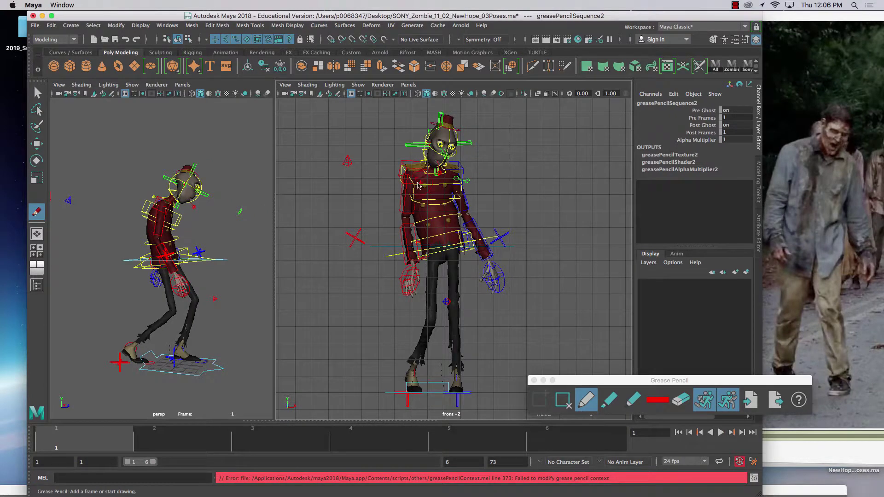
# Step: Hide NURBS Curves in the front view, go to frame 3 and return to frame 1
pyautogui.click(358, 85)
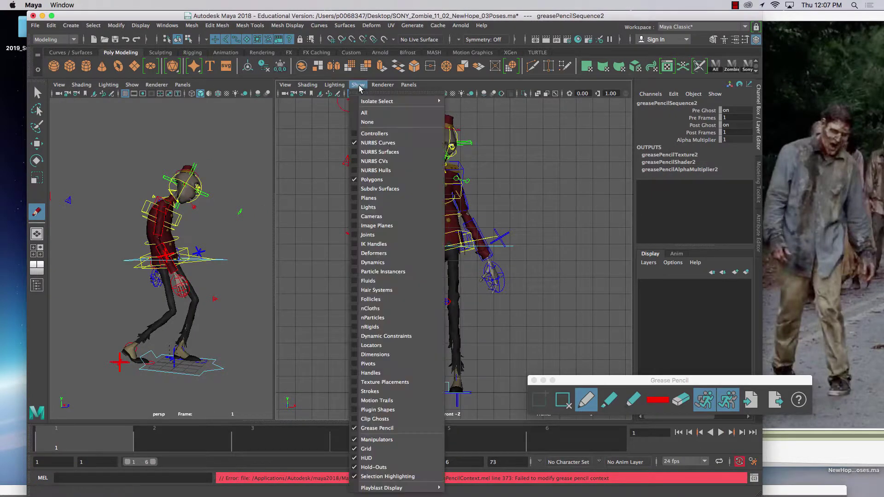
pyautogui.click(363, 141)
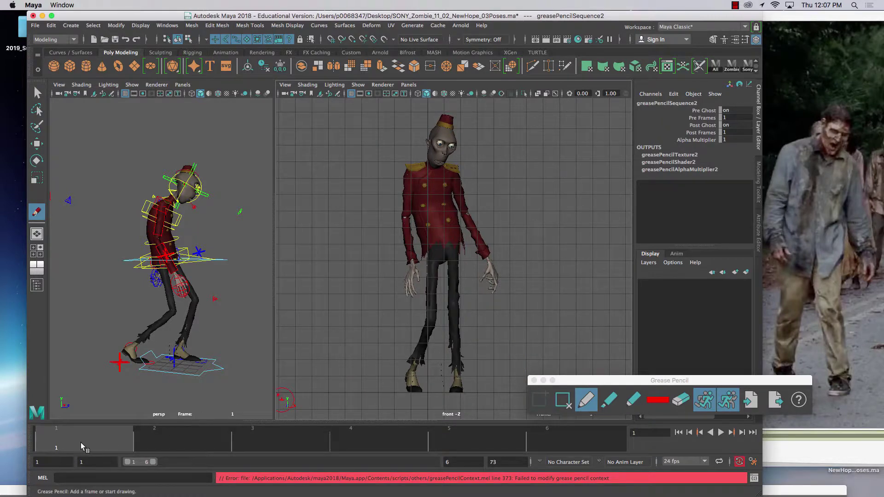
pyautogui.click(261, 441)
pyautogui.click(107, 442)
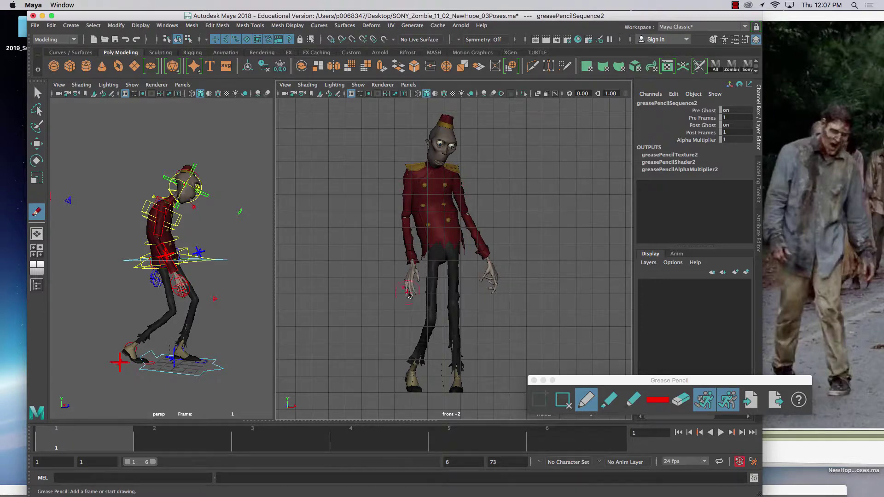
# Step: Bring up the annotated zombie in SketchBook, minimize it again and close Maya's Grease Pencil window
pyautogui.click(424, 489)
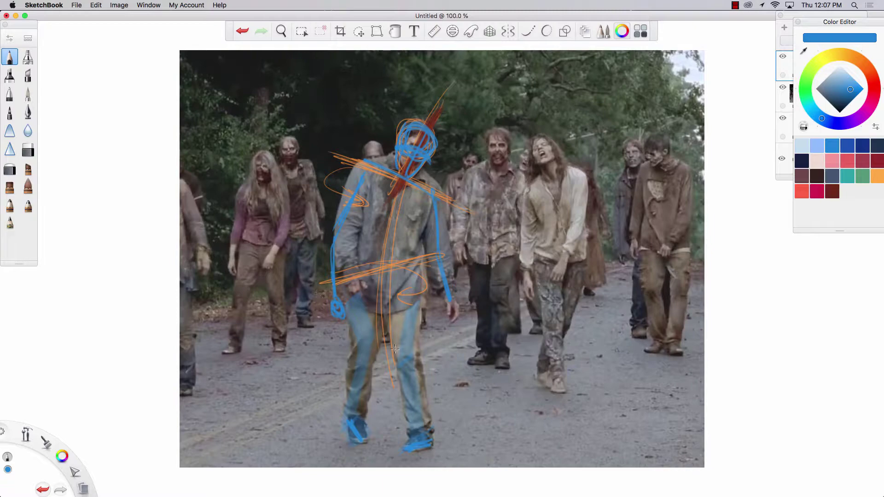
pyautogui.click(15, 16)
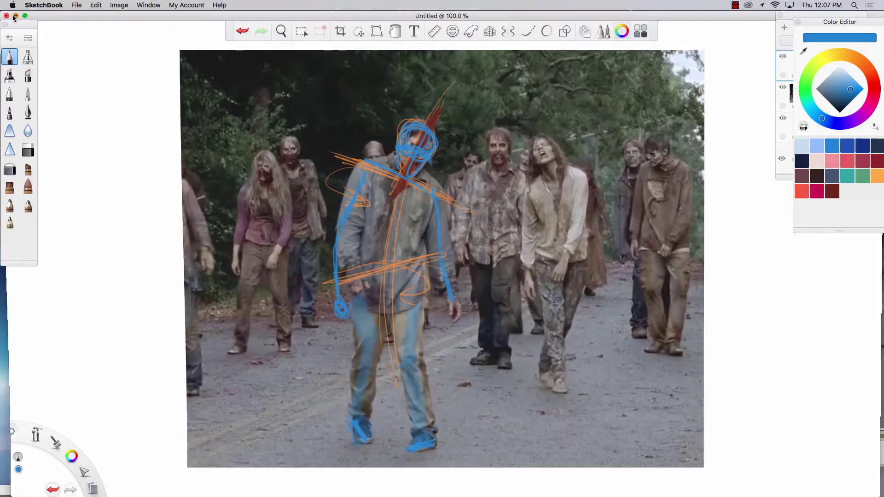
pyautogui.click(534, 381)
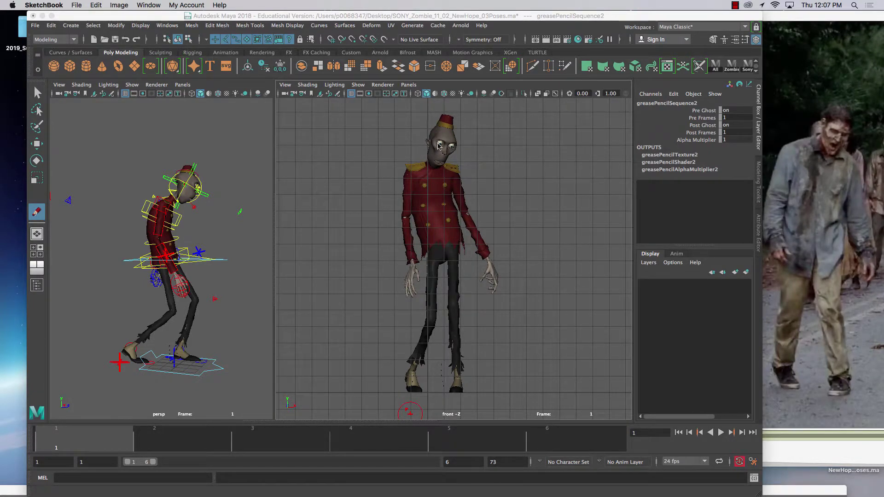
# Step: Select the head control and rotate it at frame 1 to about X -3.33, Y -3.54 and Z -15.075
pyautogui.click(204, 203)
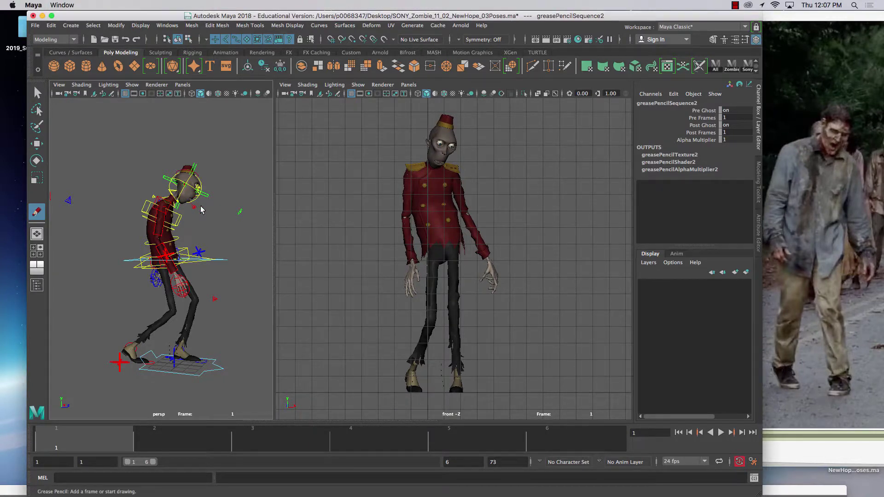
pyautogui.click(37, 145)
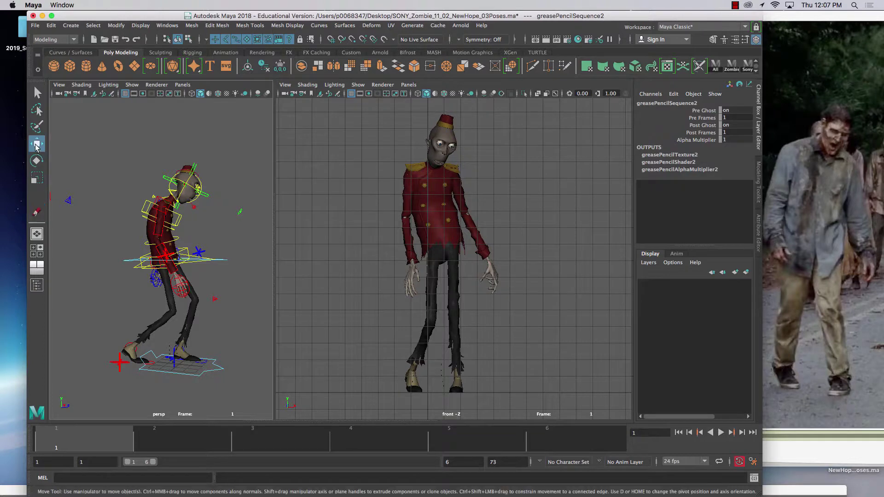
pyautogui.click(196, 203)
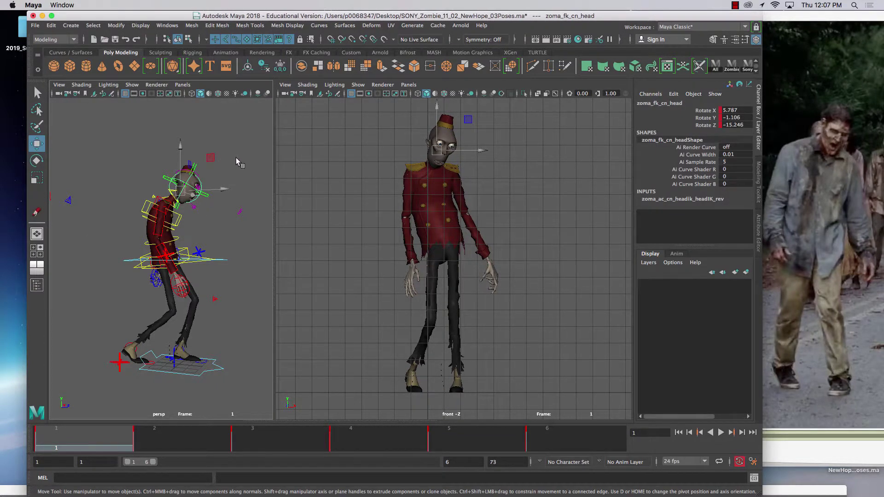
pyautogui.press('e')
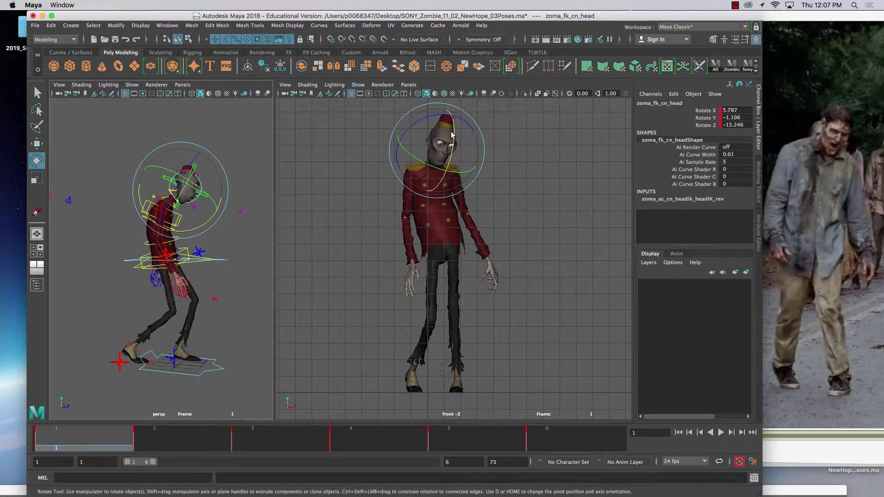
pyautogui.moveTo(442, 146); pyautogui.dragTo(425, 176)
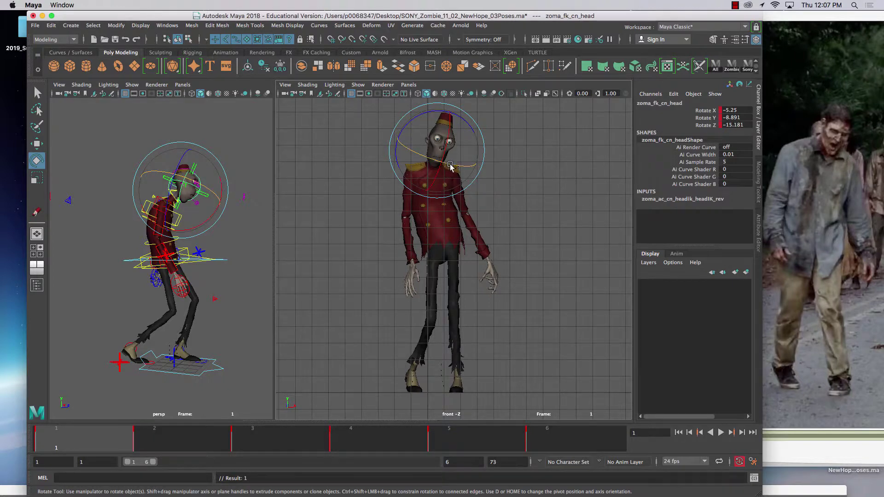
pyautogui.moveTo(445, 162); pyautogui.dragTo(451, 176)
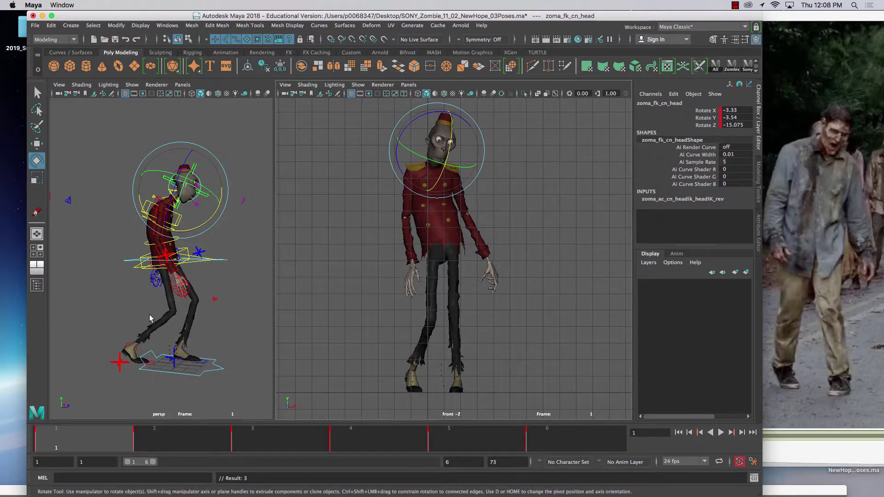
# Step: Select the right knee control and move it sideways at frame 1 to about Translate X -0.075 and Z 52.508
pyautogui.keyDown('alt'); pyautogui.moveTo(150, 318); pyautogui.dragTo(89, 309); pyautogui.keyUp('alt')
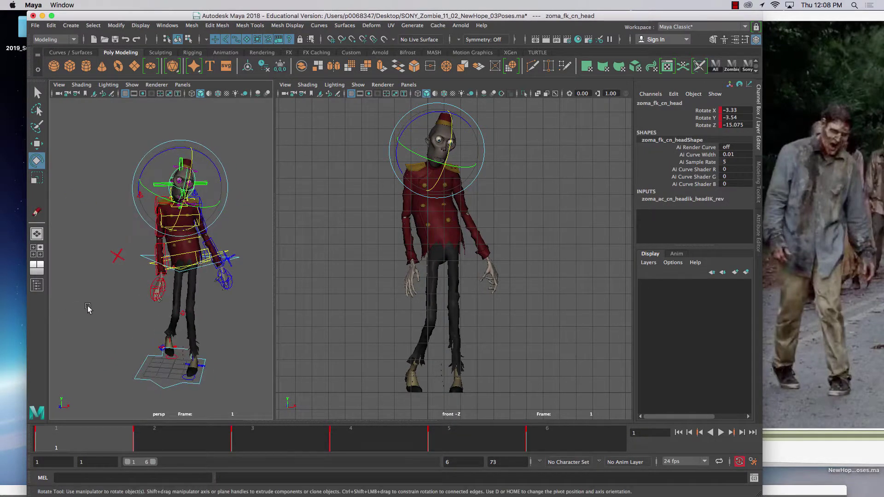
pyautogui.click(182, 313)
pyautogui.press('w')
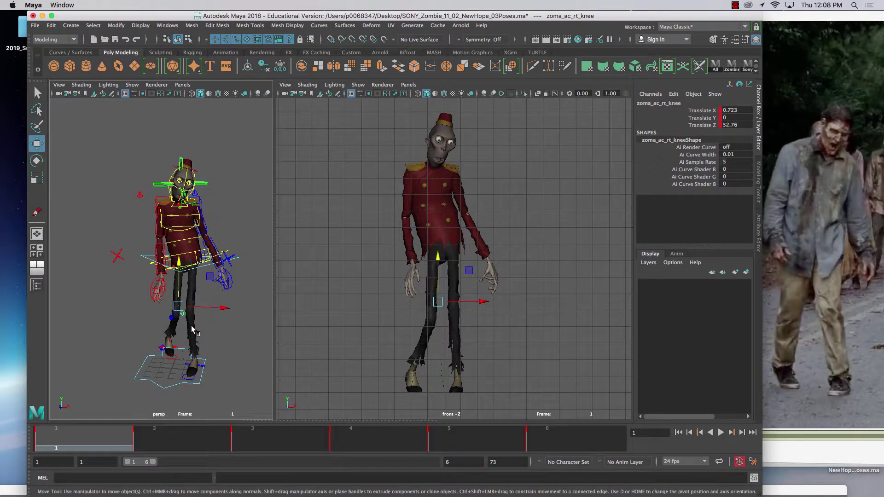
pyautogui.moveTo(464, 300); pyautogui.dragTo(462, 296)
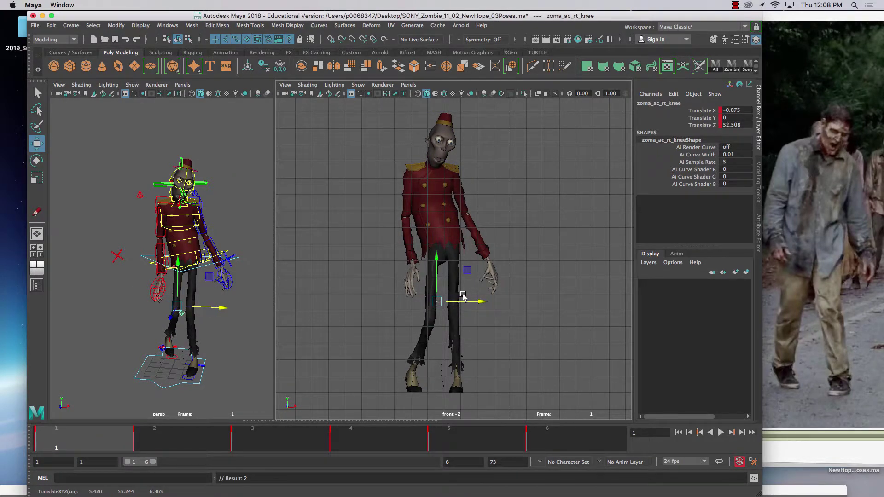
# Step: Select the left knee control and move it sideways at frame 1 to about Translate X -3.576 and Z 86.51
pyautogui.click(153, 315)
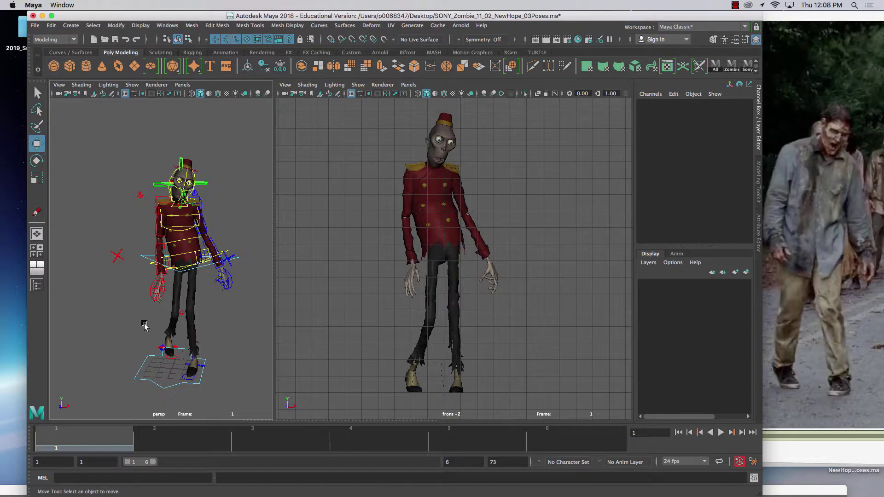
pyautogui.scroll(-3, 144, 326)
pyautogui.click(166, 321)
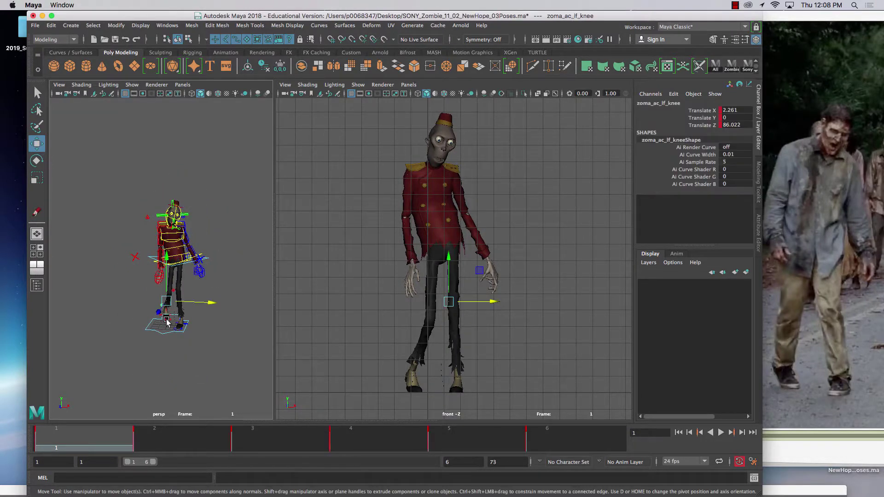
pyautogui.moveTo(483, 302); pyautogui.dragTo(474, 304)
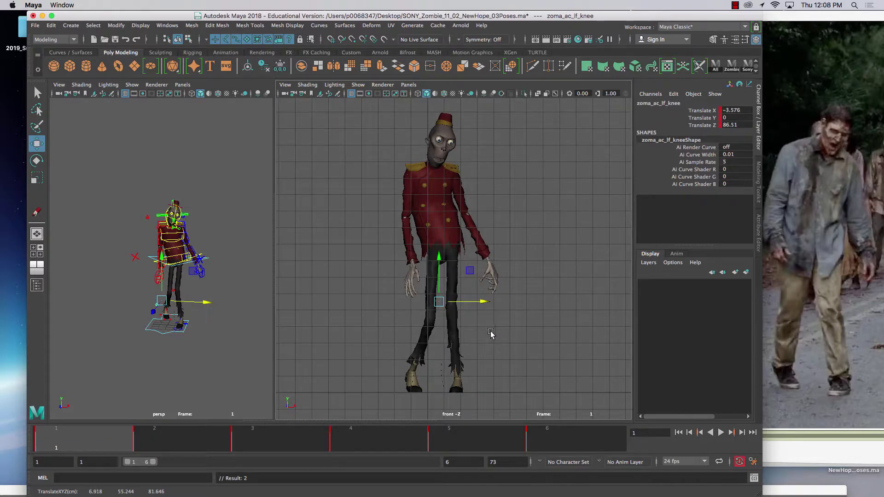
pyautogui.keyDown('alt'); pyautogui.moveTo(134, 329); pyautogui.dragTo(148, 315); pyautogui.keyUp('alt')
pyautogui.scroll(3, 173, 332)
pyautogui.scroll(2, 173, 332)
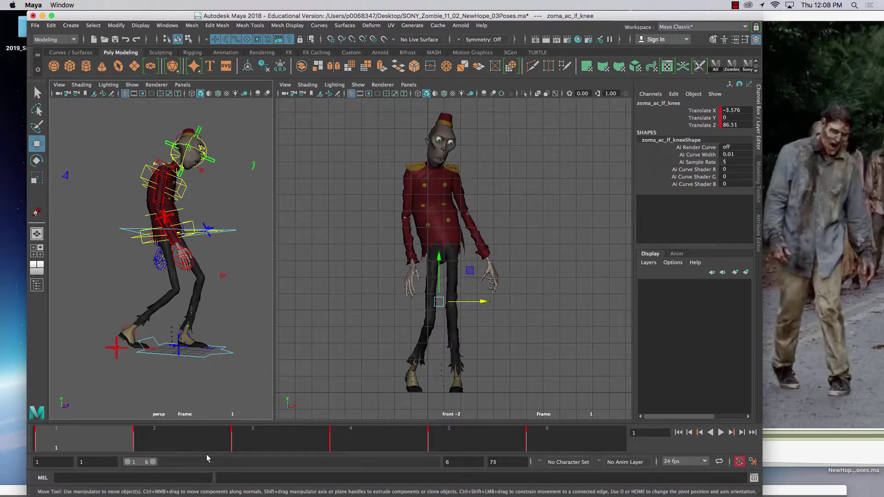
# Step: Go to frame 2 in Maya and step the QuickTime zombie reference to its frame 1
pyautogui.click(171, 433)
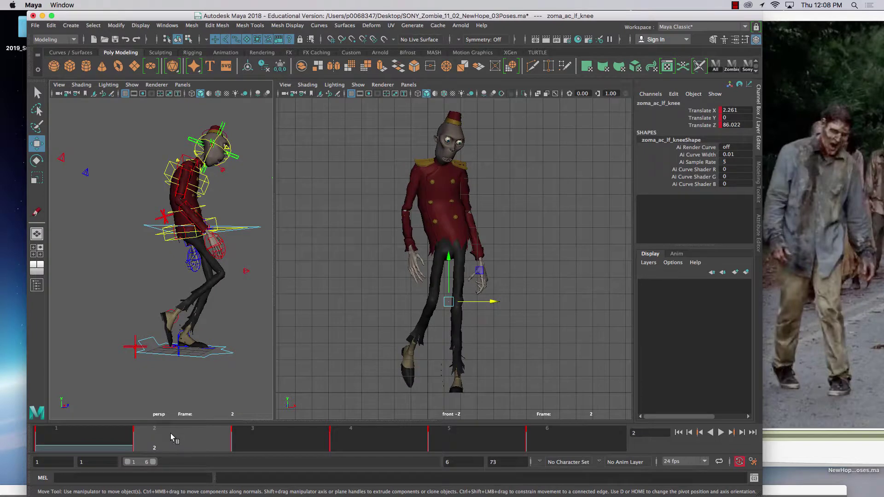
pyautogui.click(813, 23)
pyautogui.press('Right')
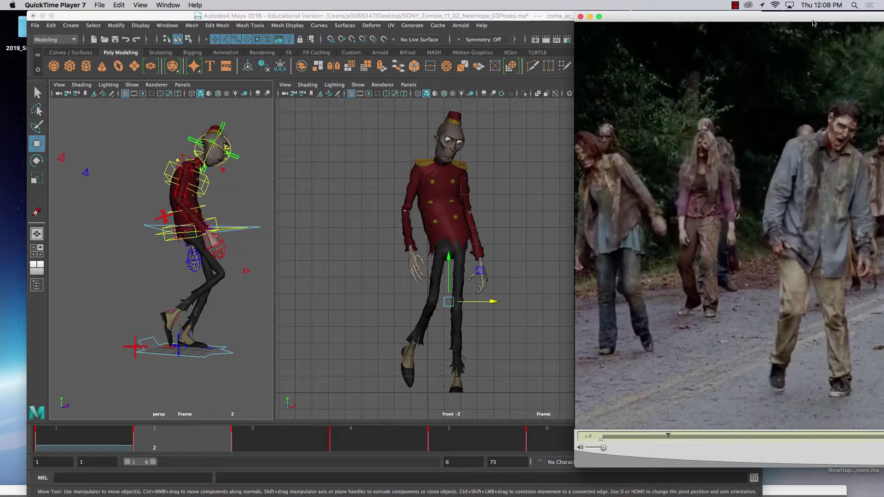
pyautogui.press('Left')
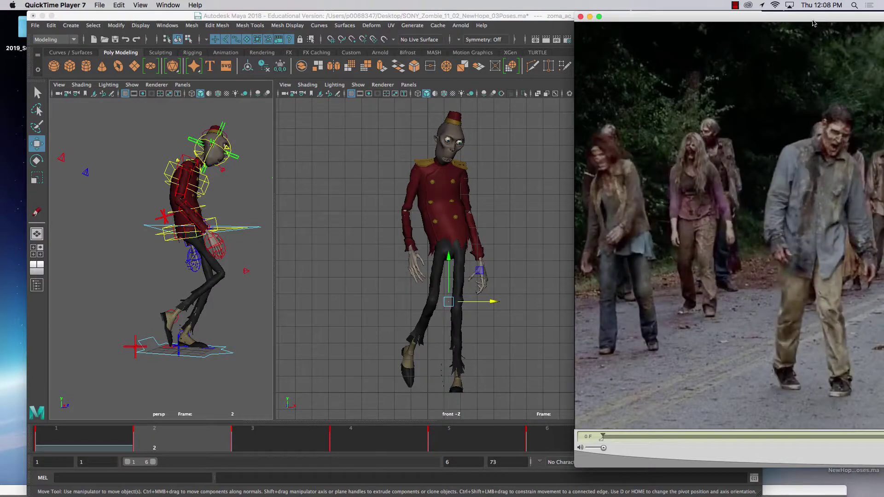
pyautogui.press('Right')
pyautogui.press('Right')
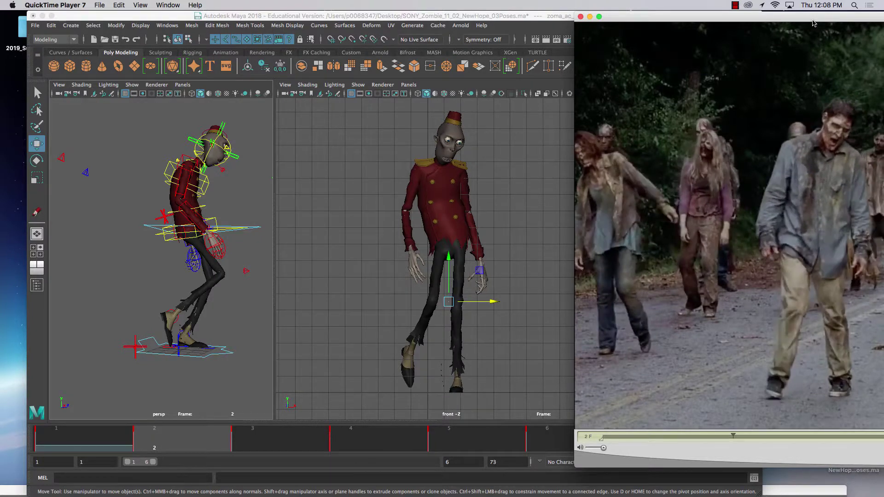
pyautogui.press('Left')
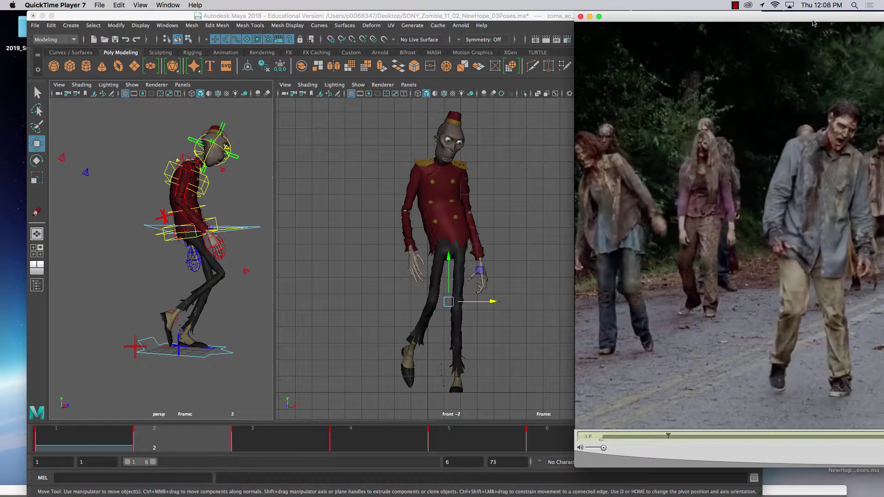
# Step: Return to Maya and widen both its window and the perspective view, fitting the whole character in side view
pyautogui.click(173, 428)
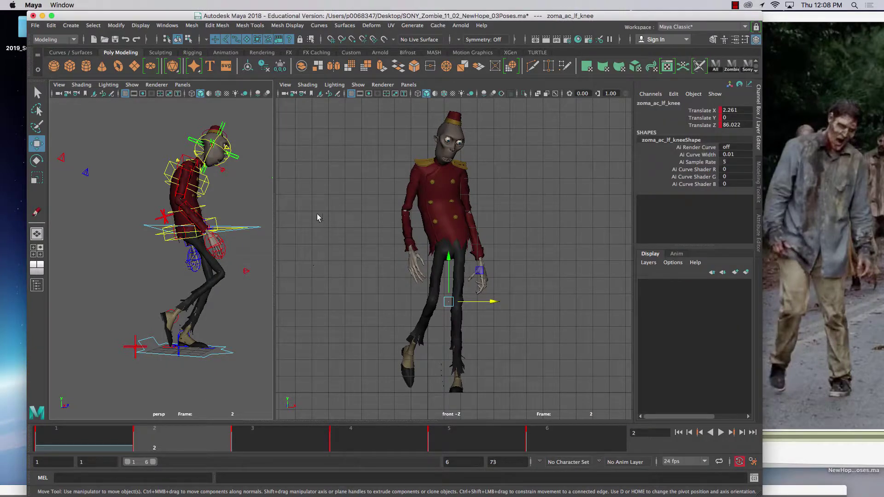
pyautogui.moveTo(275, 215); pyautogui.dragTo(338, 215)
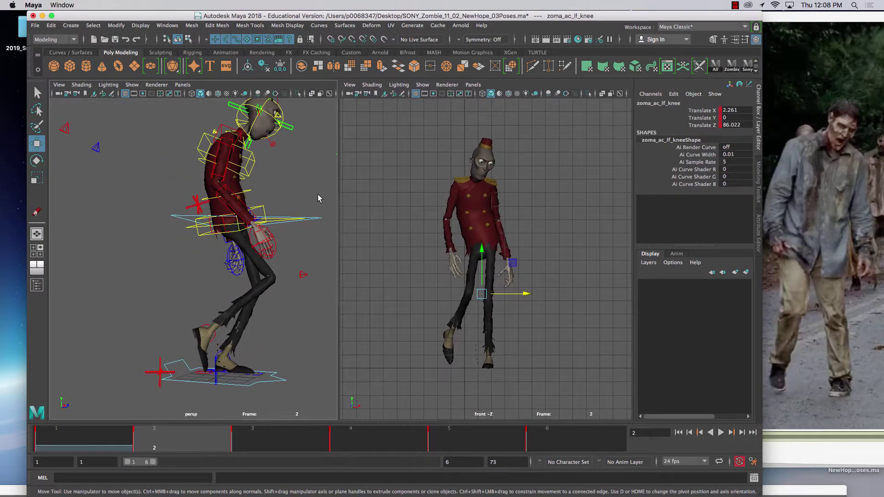
pyautogui.moveTo(26, 198); pyautogui.dragTo(0, 198)
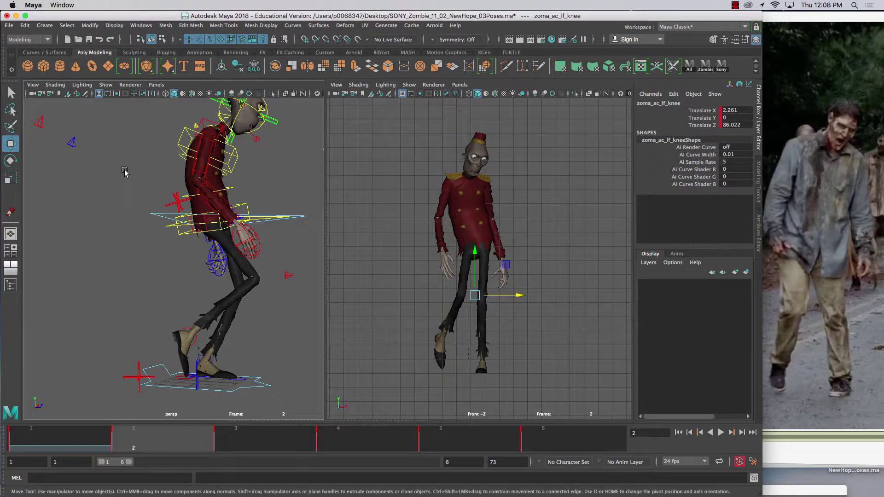
pyautogui.keyDown('alt'); pyautogui.moveTo(153, 215); pyautogui.dragTo(178, 295); pyautogui.keyUp('alt')
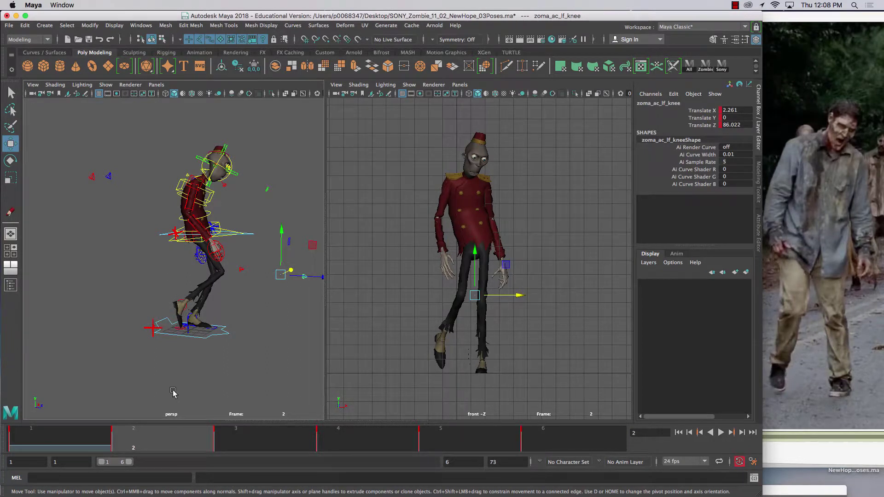
# Step: Add a Grease Pencil frame at frame 2 in the front view and draw a red marker line along the shoulder slope
pyautogui.click(212, 265)
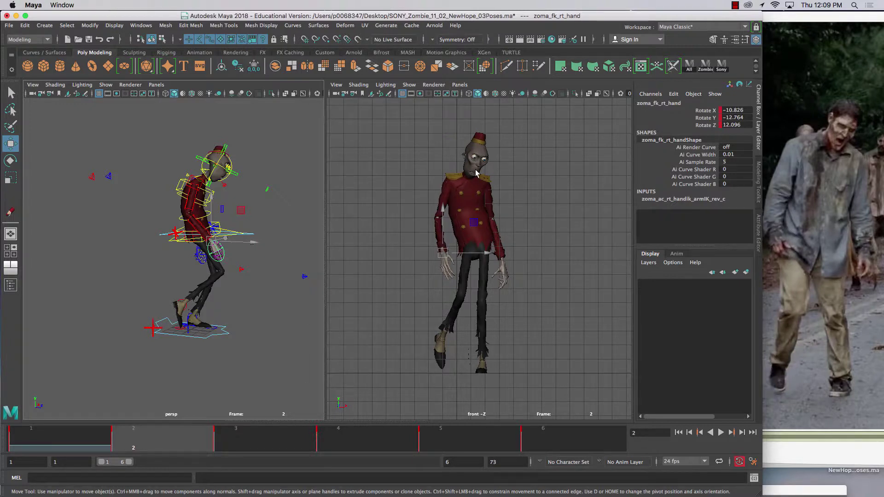
pyautogui.click(11, 212)
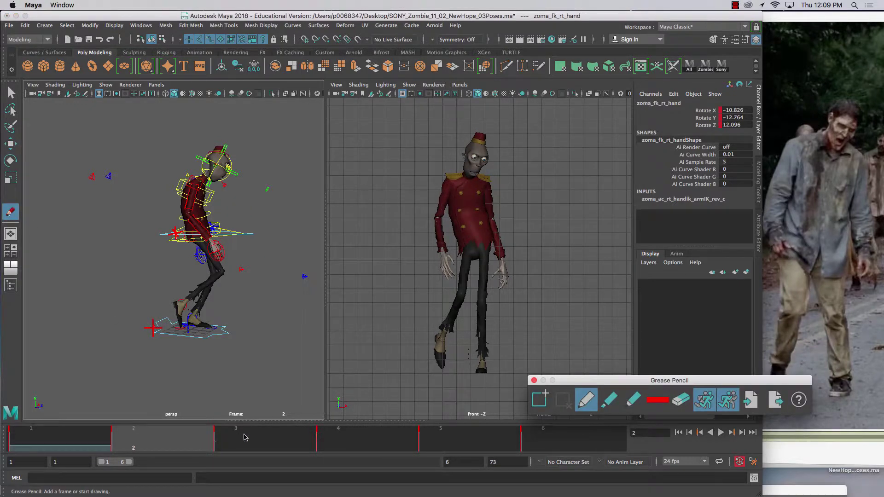
pyautogui.click(541, 401)
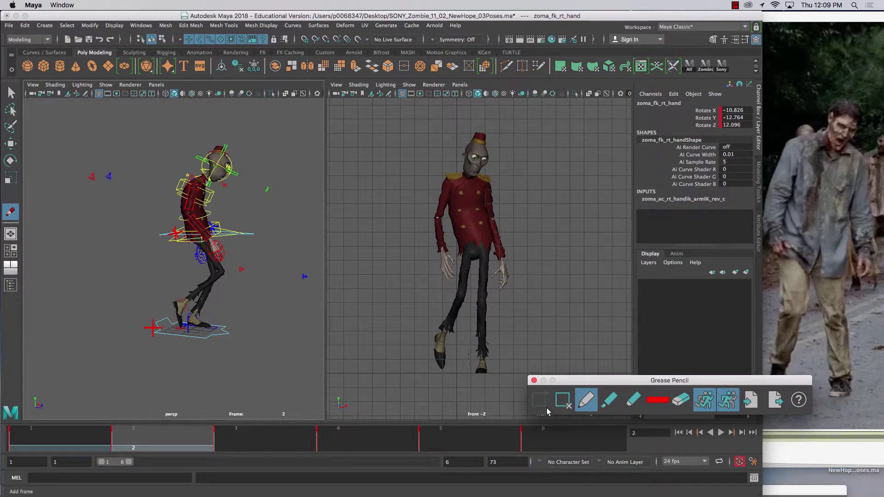
pyautogui.click(633, 399)
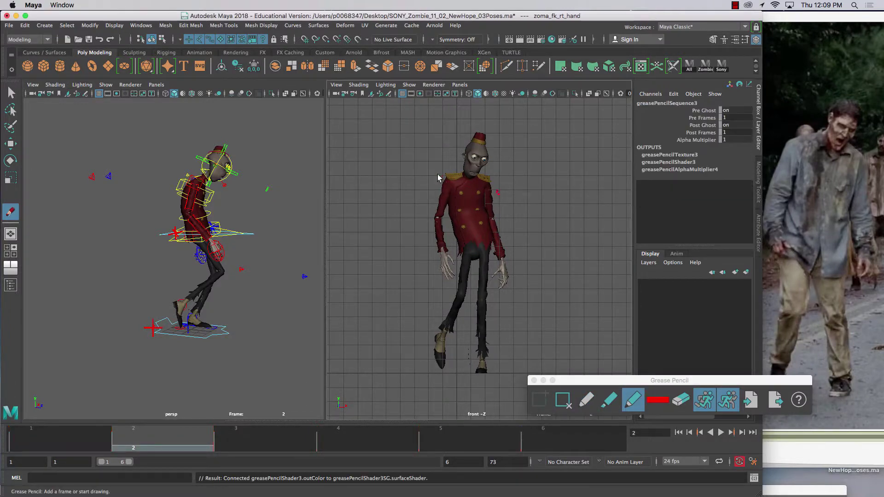
pyautogui.moveTo(437, 180); pyautogui.dragTo(496, 195)
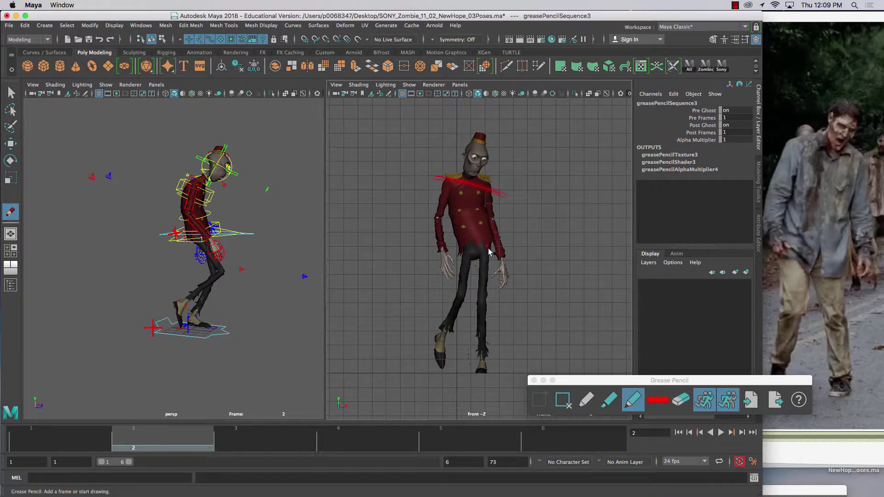
# Step: Draw red guide lines for the torso, vertical centre, hands and raised foot in the front view, and leave the drawing tool with nothing selected
pyautogui.click(795, 233)
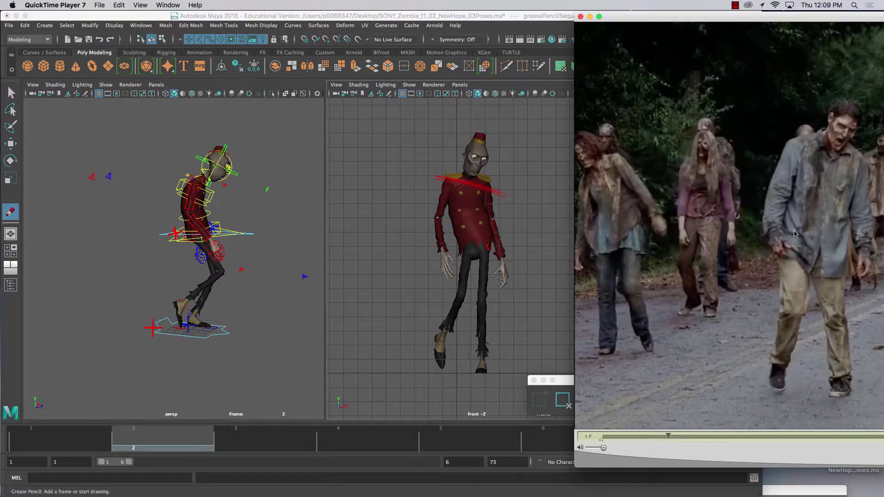
pyautogui.click(412, 303)
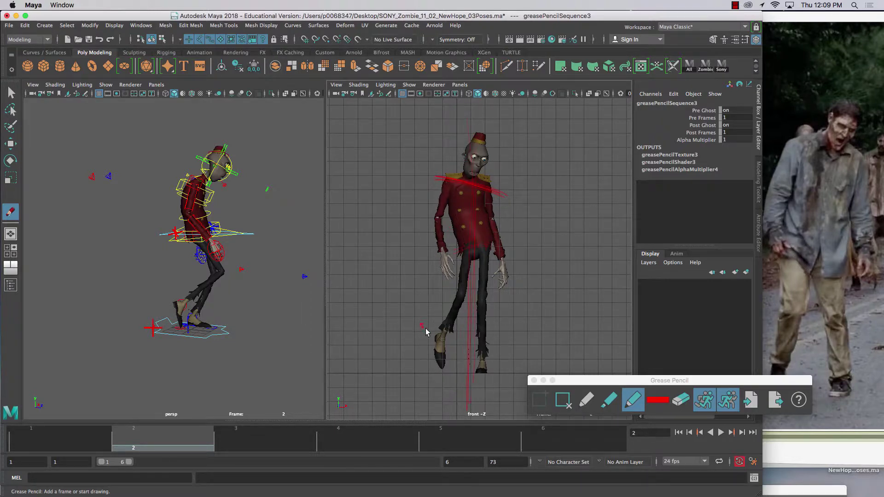
pyautogui.moveTo(417, 279)
pyautogui.mouseDown()
pyautogui.moveTo(499, 257)
pyautogui.moveTo(486, 245)
pyautogui.moveTo(499, 278)
pyautogui.moveTo(514, 257)
pyautogui.mouseUp()
pyautogui.click(213, 262)
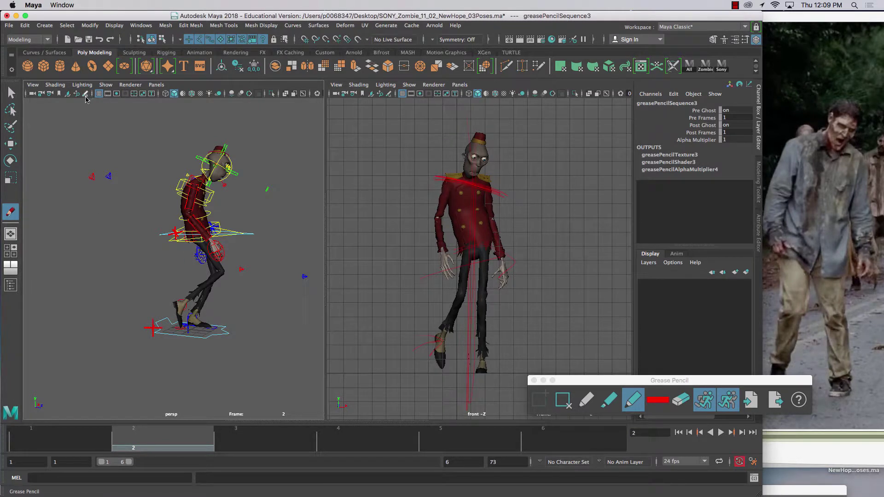
pyautogui.press('e')
pyautogui.press('w')
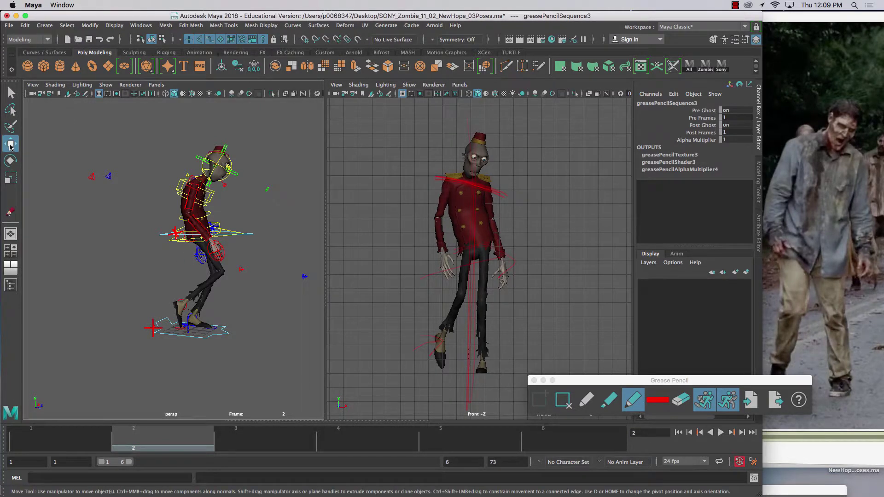
pyautogui.click(432, 330)
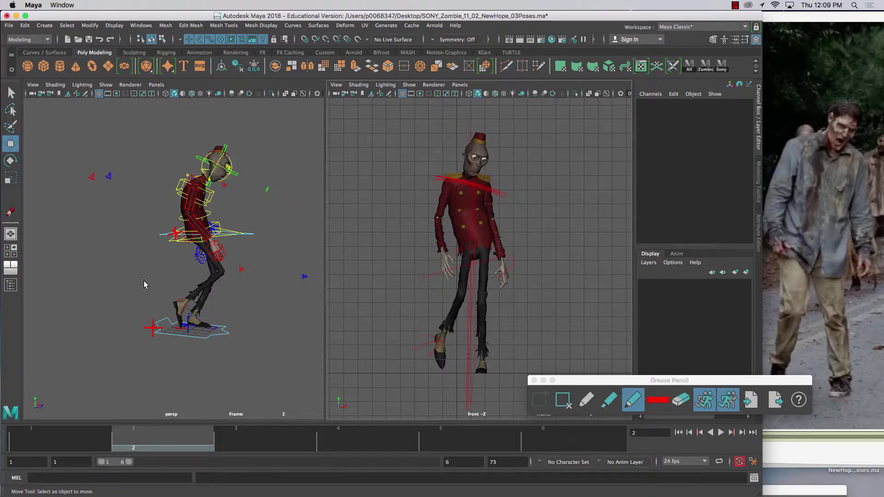
# Step: Compare the character's poses across frames 1 to 5 in front and side views, ending on frame 2
pyautogui.keyDown('alt'); pyautogui.moveTo(144, 283); pyautogui.dragTo(62, 295); pyautogui.keyUp('alt')
pyautogui.click(47, 440)
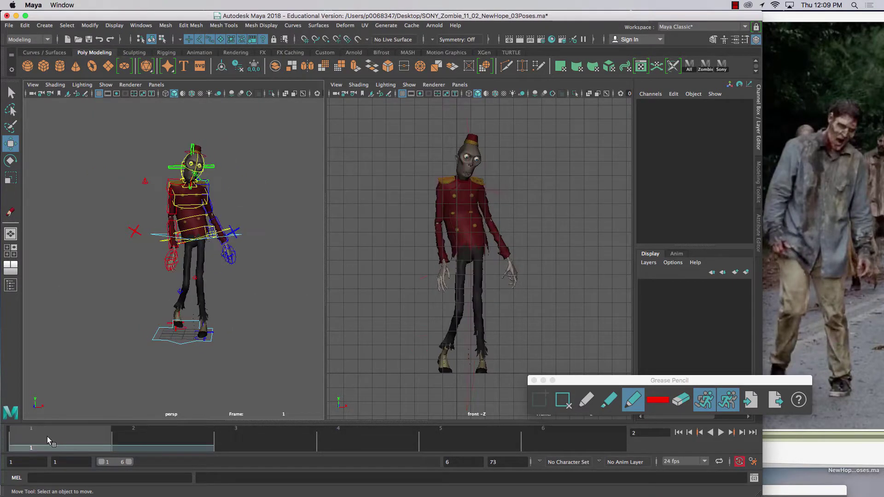
pyautogui.moveTo(110, 437); pyautogui.dragTo(376, 427)
pyautogui.moveTo(427, 439); pyautogui.dragTo(282, 446)
pyautogui.click(396, 450)
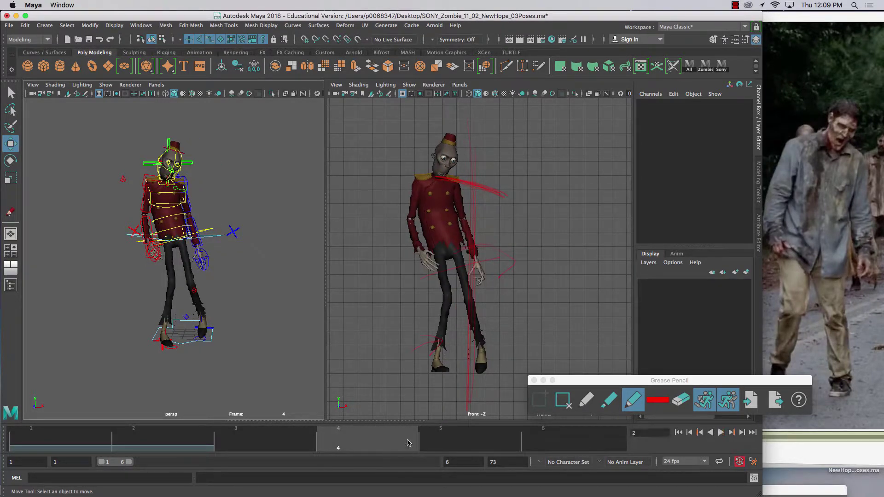
pyautogui.click(447, 443)
pyautogui.keyDown('alt'); pyautogui.moveTo(243, 339); pyautogui.dragTo(168, 320); pyautogui.keyUp('alt')
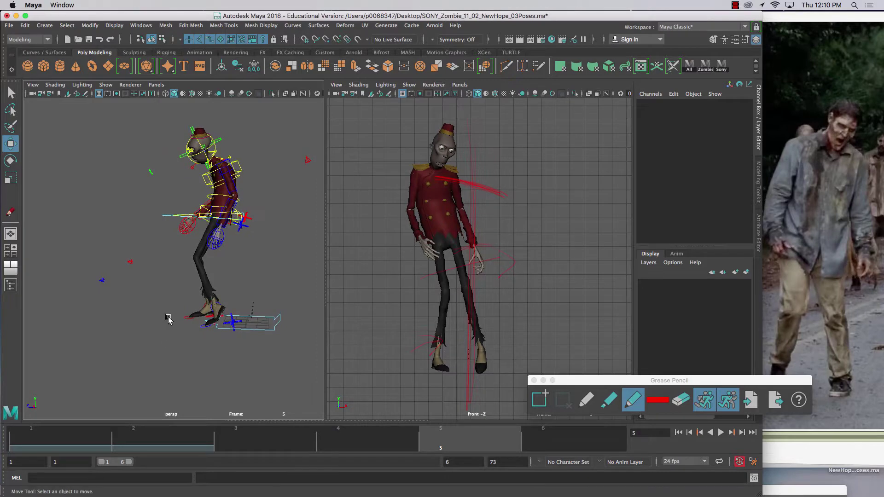
pyautogui.click(252, 439)
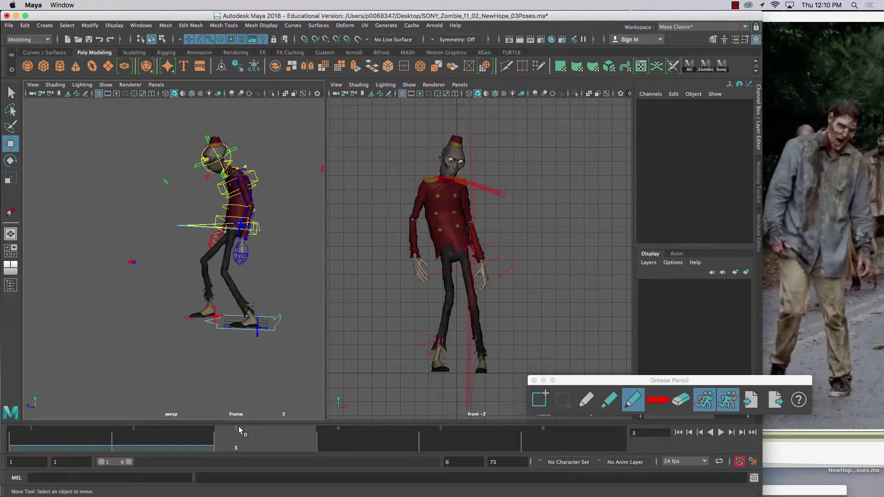
pyautogui.click(66, 438)
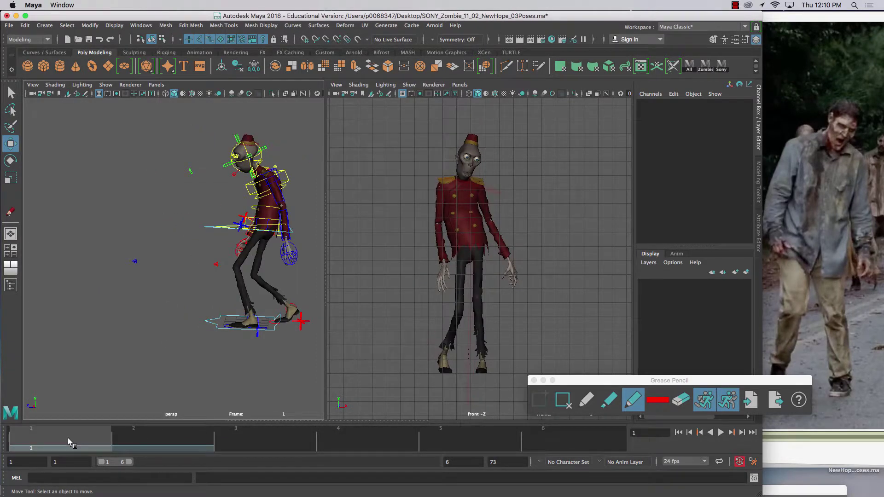
pyautogui.click(254, 428)
pyautogui.click(154, 438)
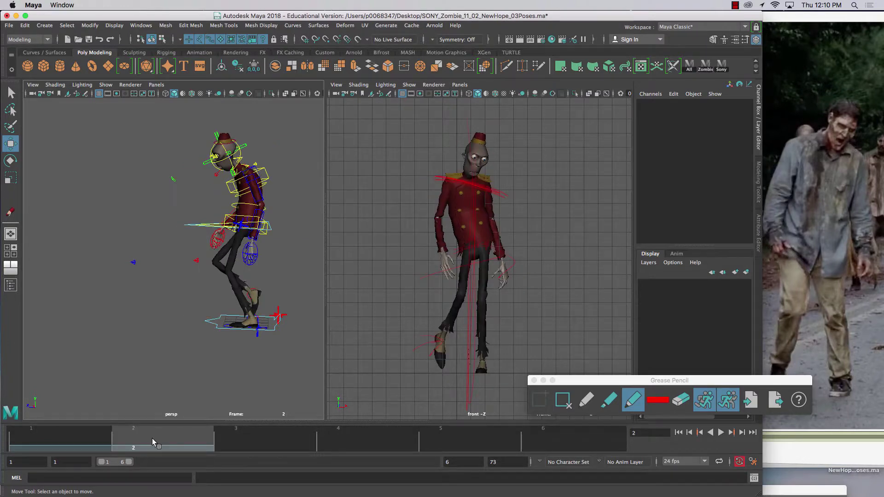
# Step: Select the main body control in side view and reveal its animation curves in the Graph Editor below the views
pyautogui.keyDown('alt'); pyautogui.moveTo(189, 288); pyautogui.dragTo(197, 351); pyautogui.keyUp('alt')
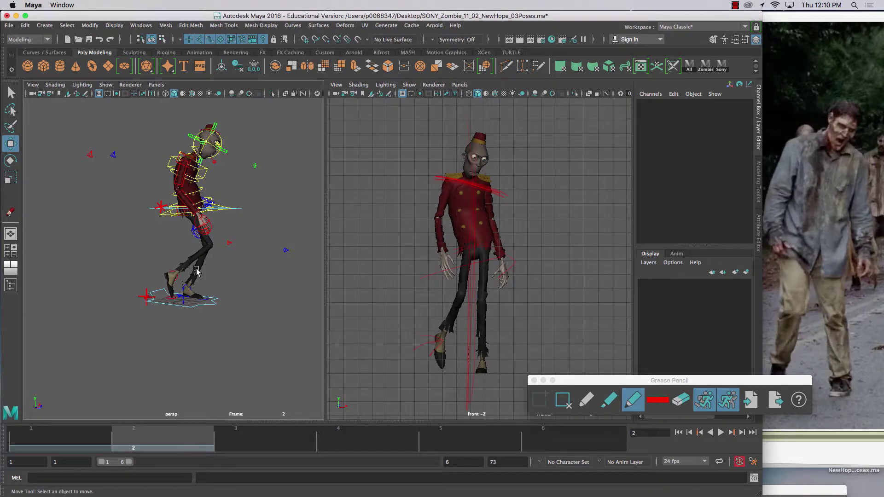
pyautogui.click(235, 213)
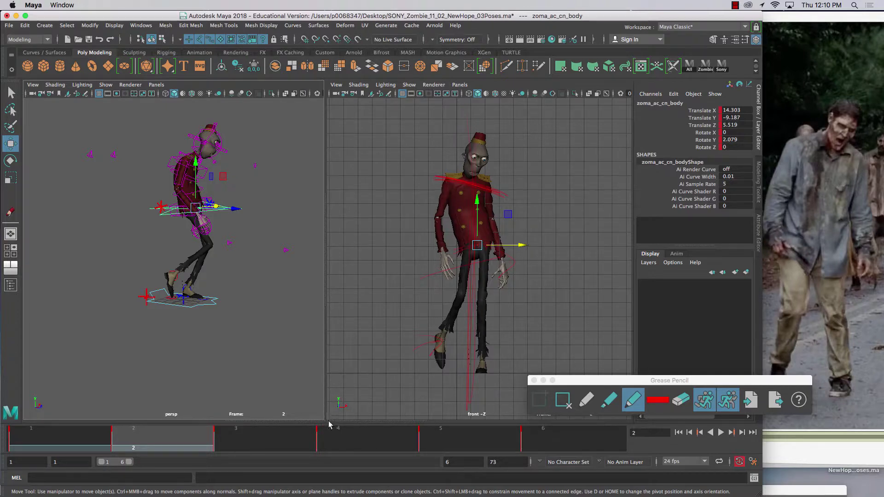
pyautogui.moveTo(330, 420); pyautogui.dragTo(330, 250)
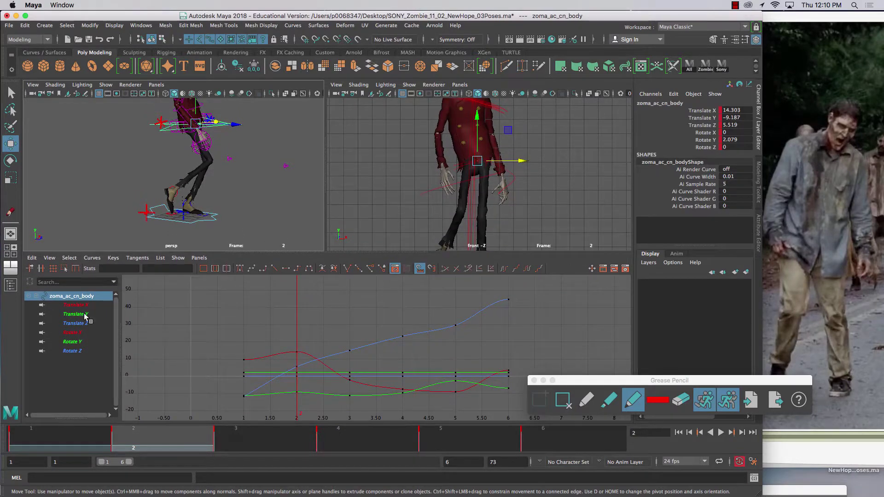
# Step: Examine the body control's Translate Y and Translate X curves, comparing the character's sideways position at frames 1 and 2
pyautogui.click(77, 315)
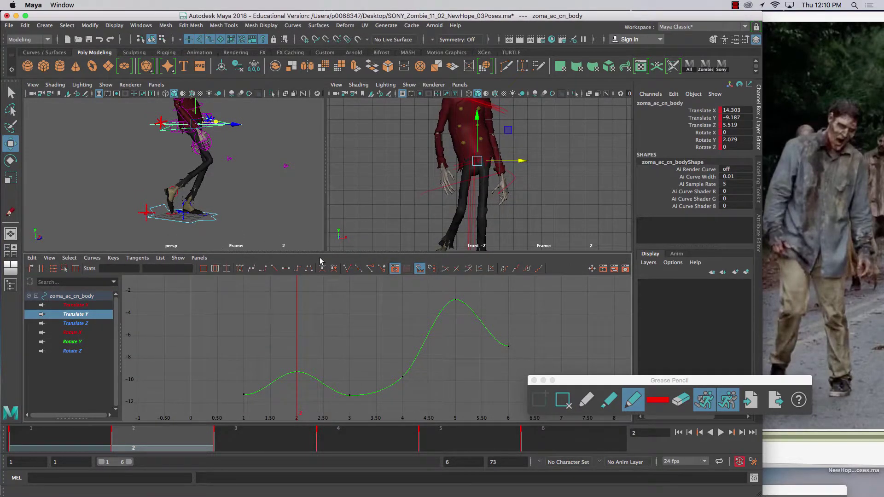
pyautogui.moveTo(316, 252); pyautogui.dragTo(309, 284)
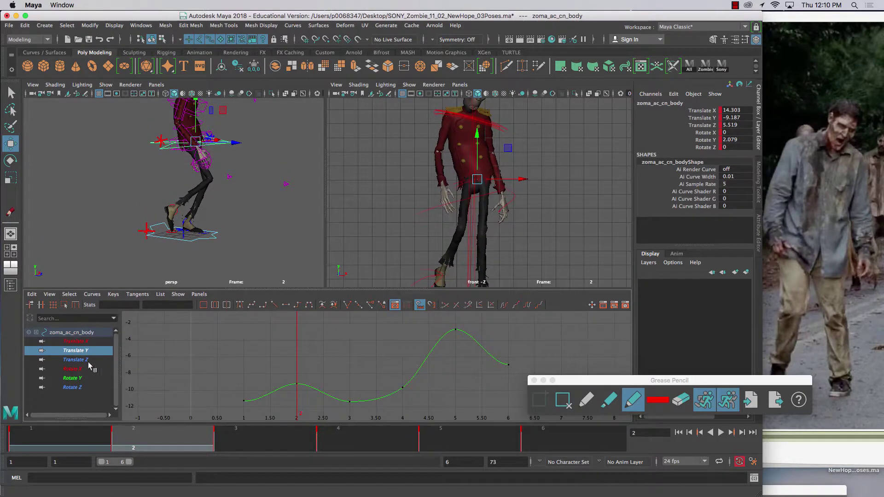
pyautogui.click(76, 341)
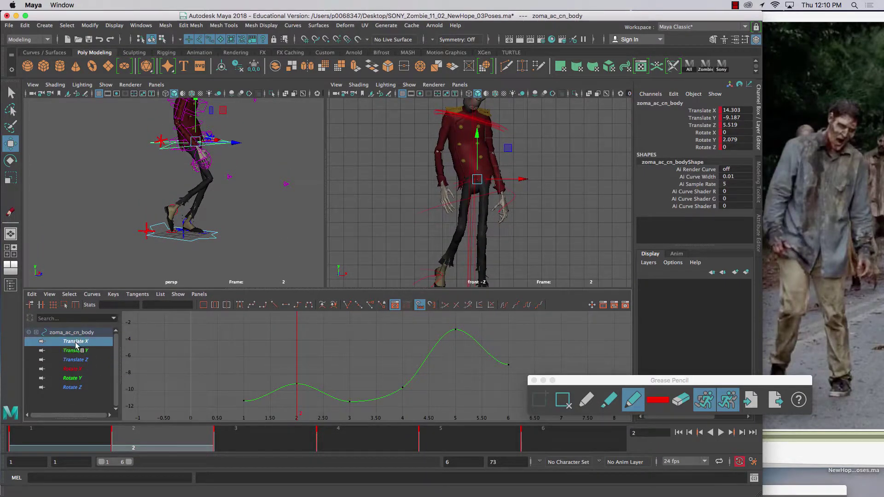
pyautogui.click(56, 436)
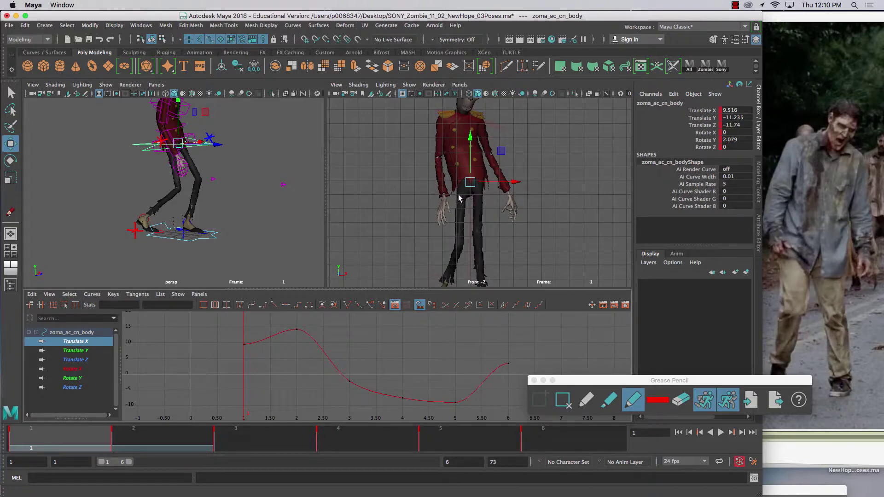
pyautogui.click(175, 432)
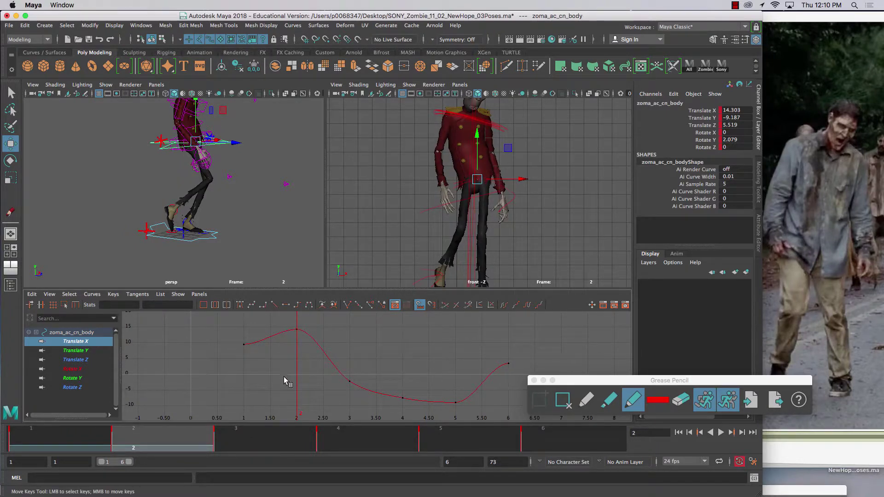
# Step: Raise the body control's Translate X key at frame 3 to 4.243 in the Graph Editor
pyautogui.click(246, 441)
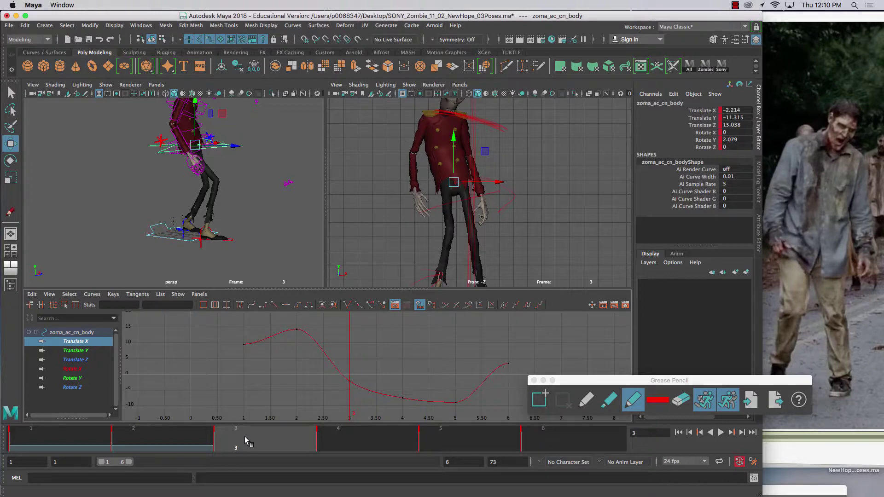
pyautogui.moveTo(340, 359); pyautogui.dragTo(350, 400)
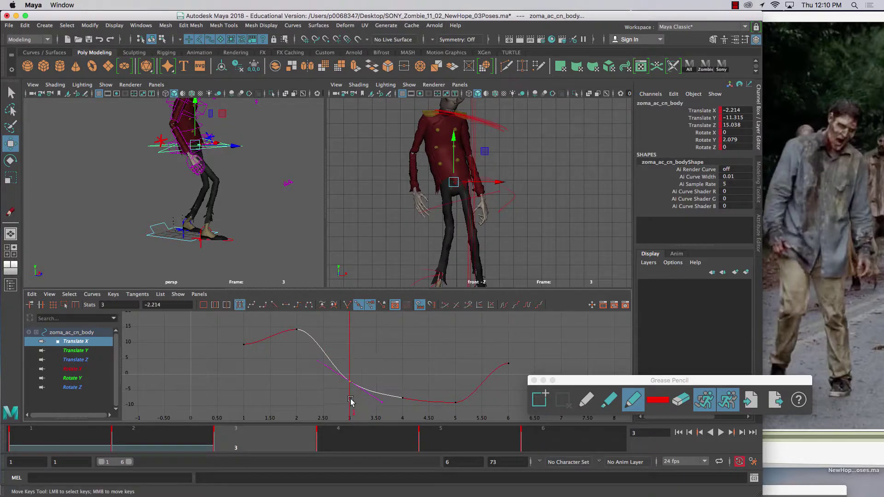
pyautogui.moveTo(351, 401); pyautogui.dragTo(350, 369, button='middle')
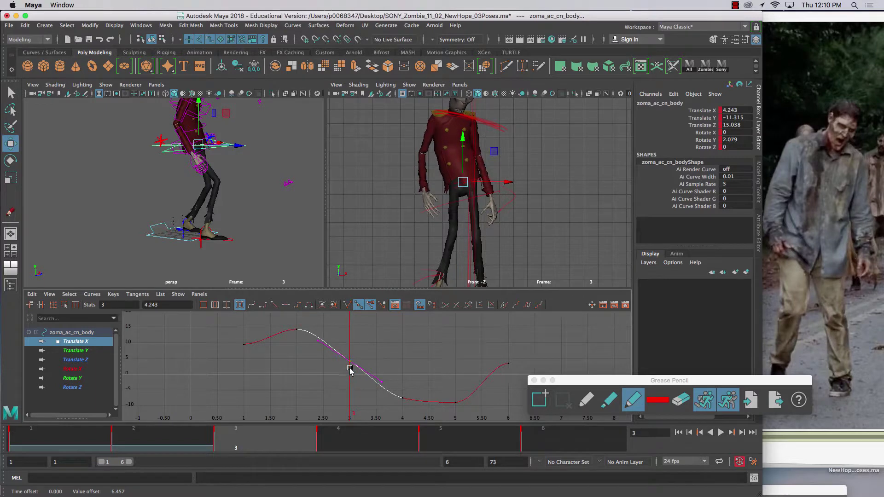
# Step: Compare the body's weight shift and foot placement across frames 3 to 6 in the front and perspective views
pyautogui.click(335, 438)
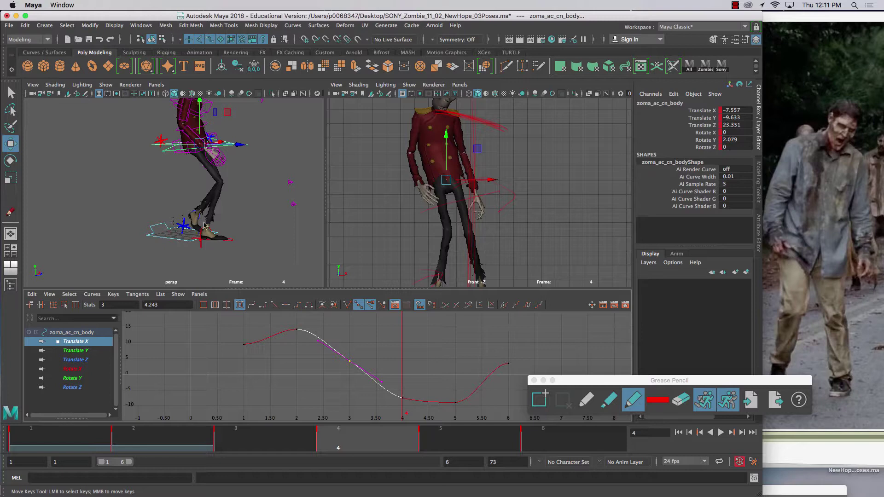
pyautogui.scroll(6, 423, 213)
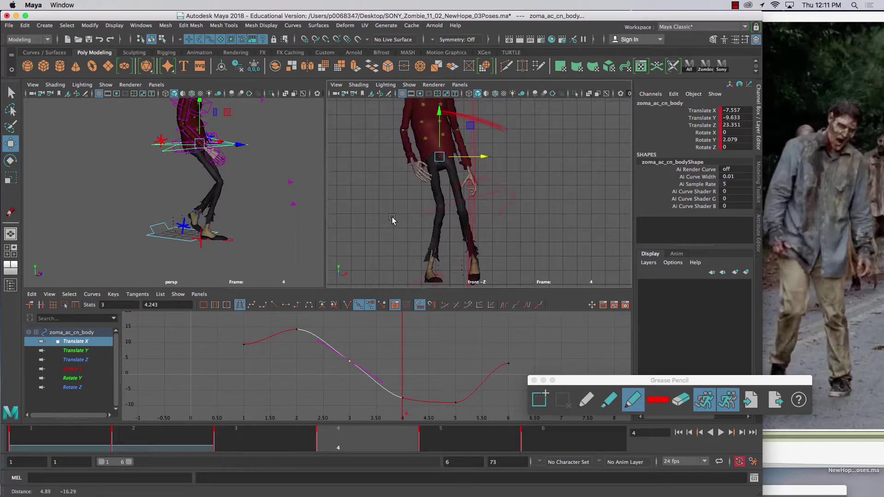
pyautogui.scroll(-5, 375, 215)
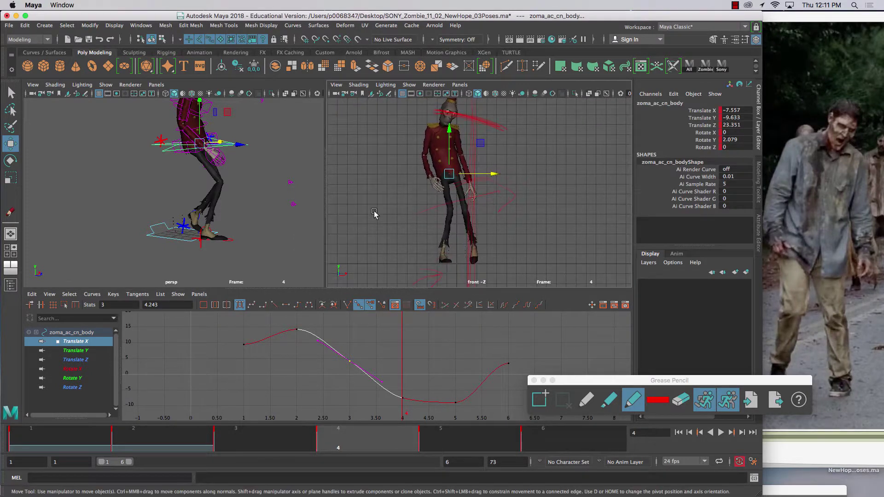
pyautogui.click(434, 430)
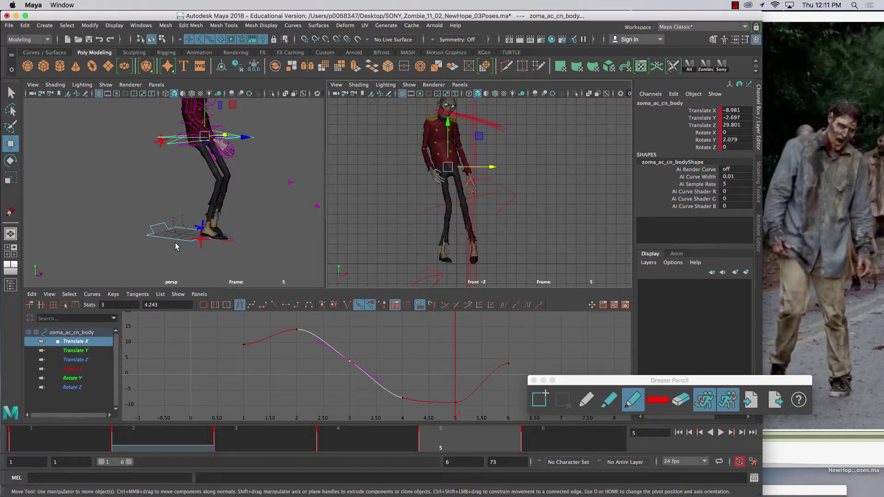
pyautogui.keyDown('alt'); pyautogui.moveTo(174, 242); pyautogui.dragTo(105, 269); pyautogui.keyUp('alt')
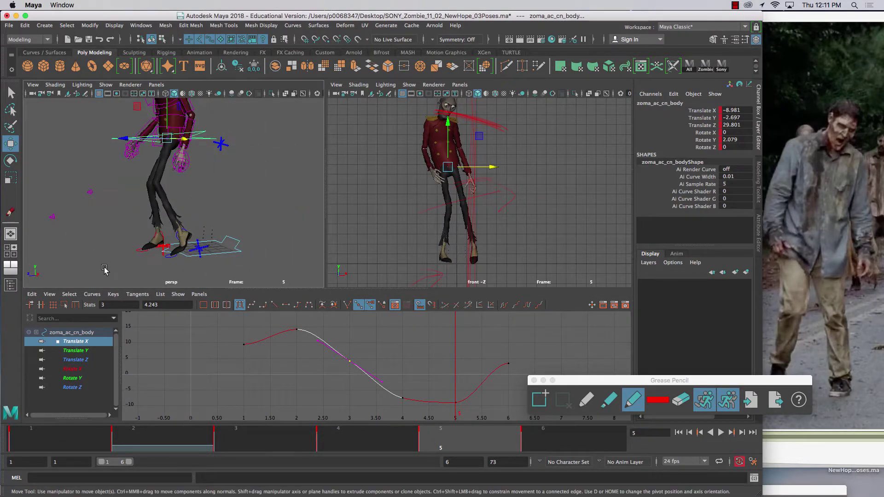
pyautogui.click(332, 434)
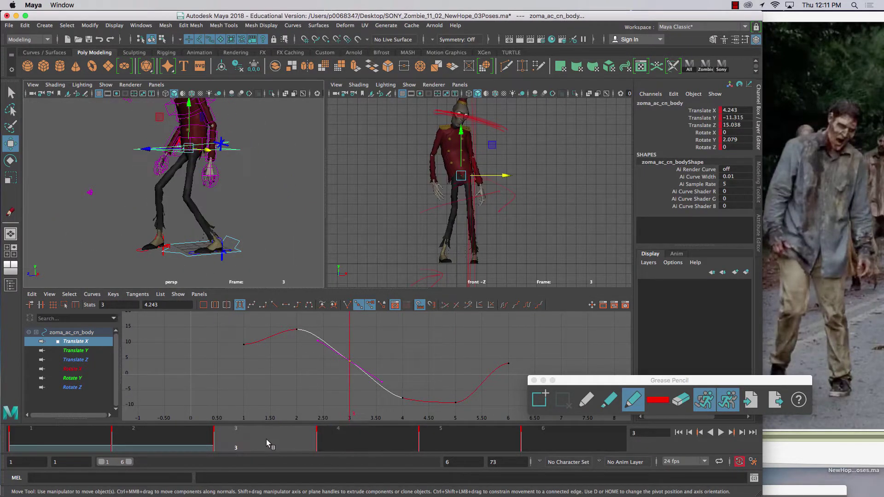
pyautogui.click(266, 439)
pyautogui.click(347, 433)
pyautogui.click(443, 437)
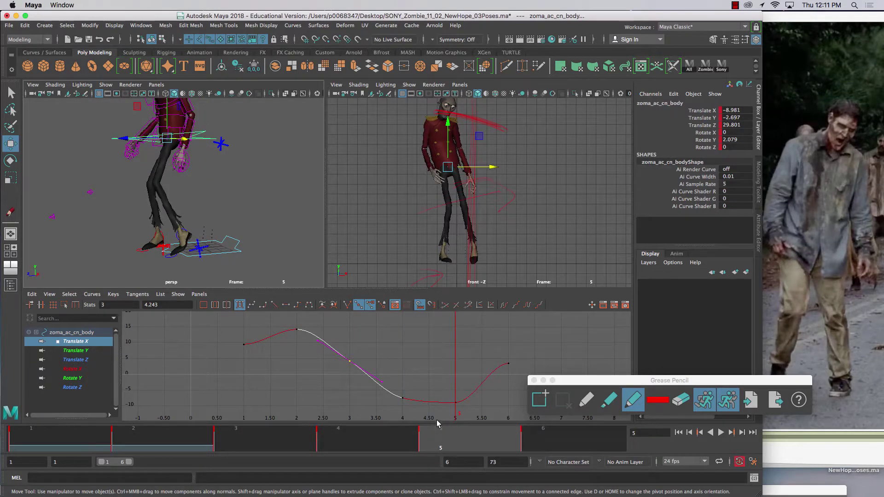
pyautogui.keyDown('alt'); pyautogui.moveTo(177, 238); pyautogui.dragTo(143, 232); pyautogui.keyUp('alt')
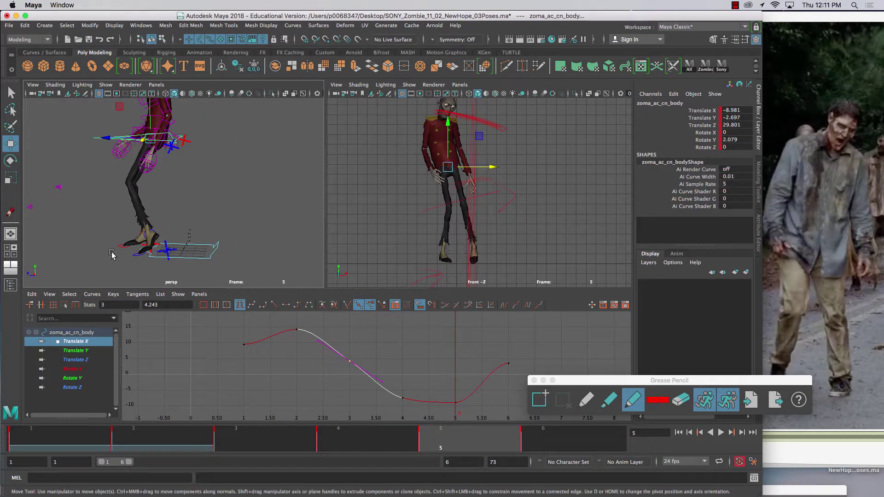
pyautogui.click(552, 435)
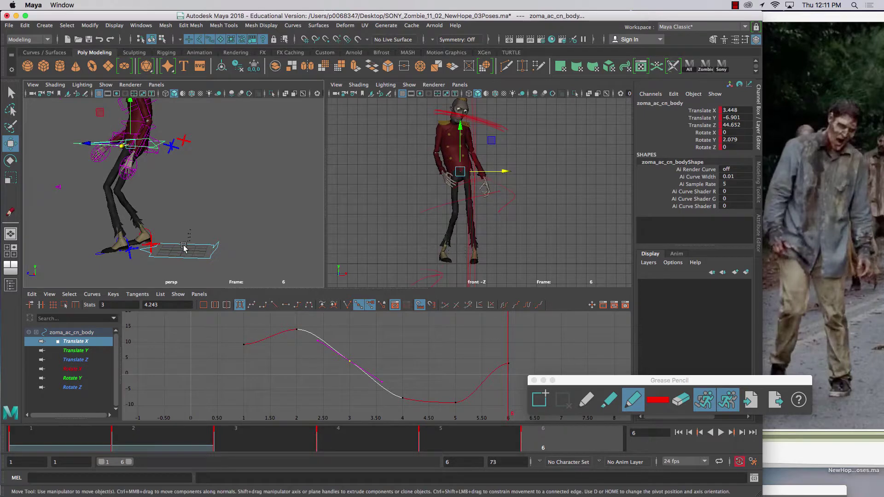
pyautogui.moveTo(183, 247)
pyautogui.keyDown('alt'); pyautogui.mouseDown()
pyautogui.moveTo(174, 249)
pyautogui.moveTo(184, 251)
pyautogui.mouseUp(); pyautogui.keyUp('alt')
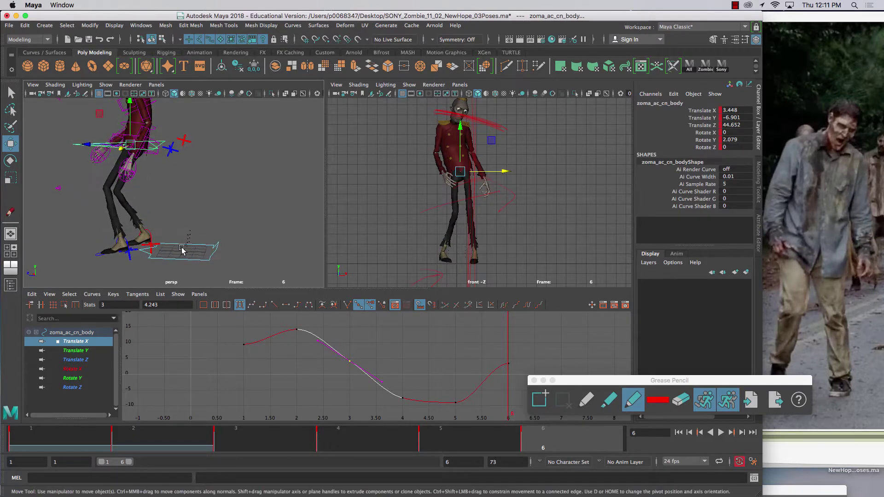
# Step: Select the left foot control at frame 6, and free up room by closing the Grease Pencil window and enlarging the viewports
pyautogui.click(129, 256)
pyautogui.moveTo(121, 248); pyautogui.dragTo(208, 238)
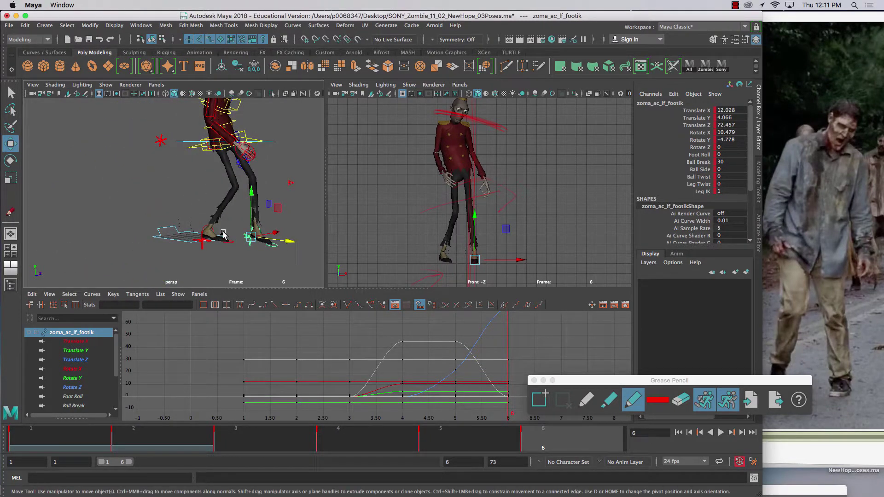
pyautogui.click(533, 380)
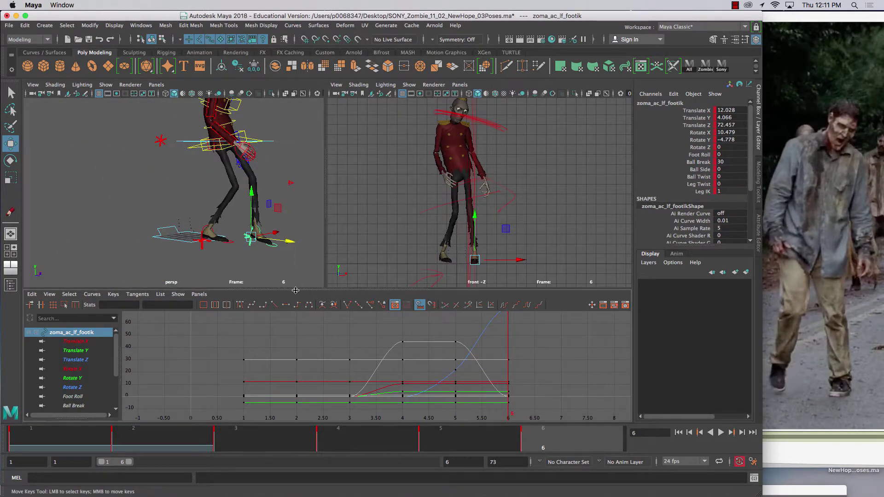
pyautogui.moveTo(296, 290); pyautogui.dragTo(295, 332)
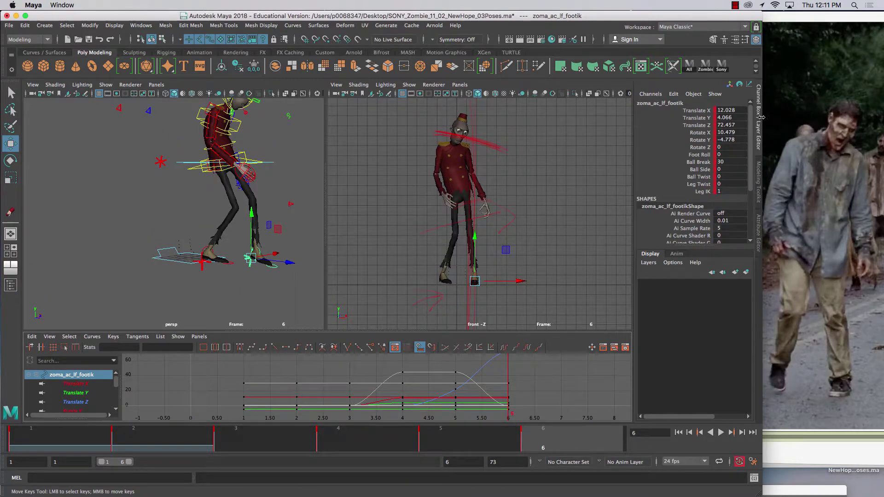
pyautogui.moveTo(759, 117); pyautogui.dragTo(781, 117)
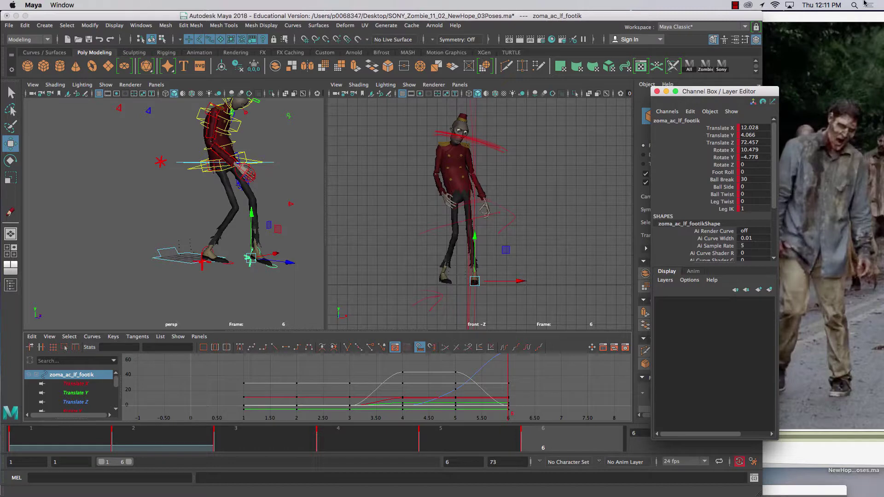
pyautogui.moveTo(679, 94); pyautogui.dragTo(663, 67)
pyautogui.click(640, 65)
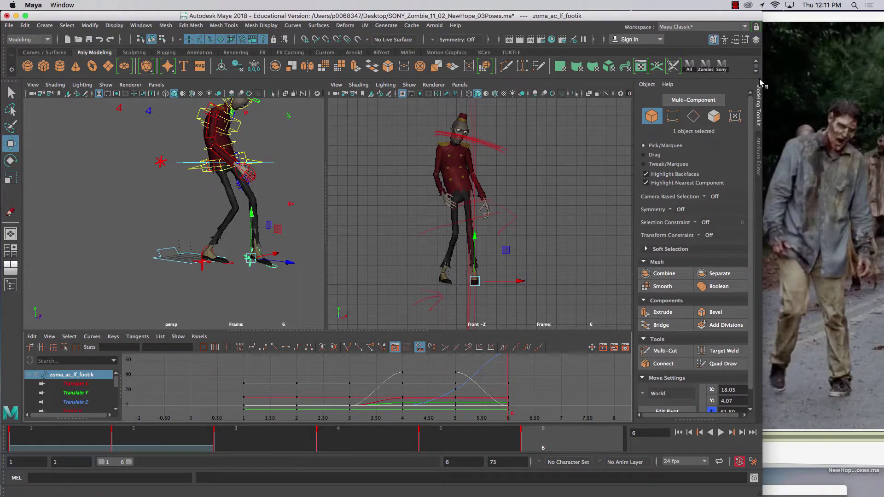
# Step: Widen the Maya window and dock the Channel Box / Layer Editor beside the Attribute Editor, leaving nothing selected
pyautogui.doubleClick(762, 79)
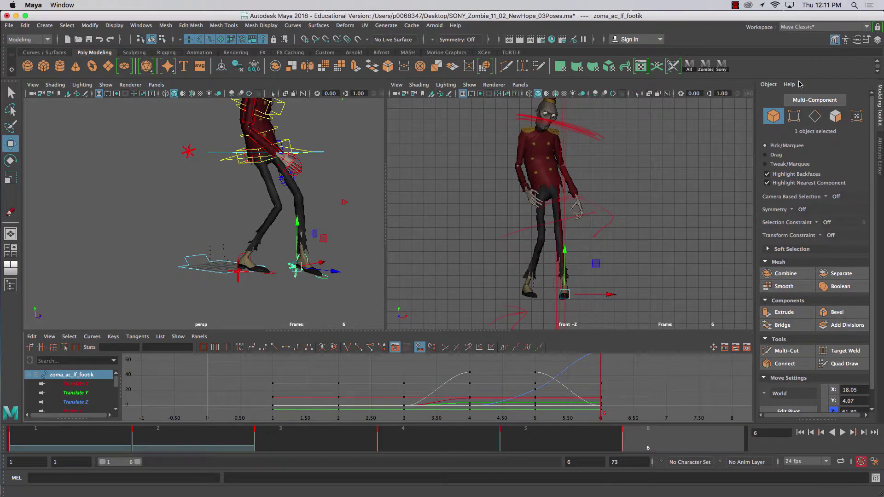
pyautogui.hotkey('ctrl', 'a')
pyautogui.hotkey('ctrl', 'a')
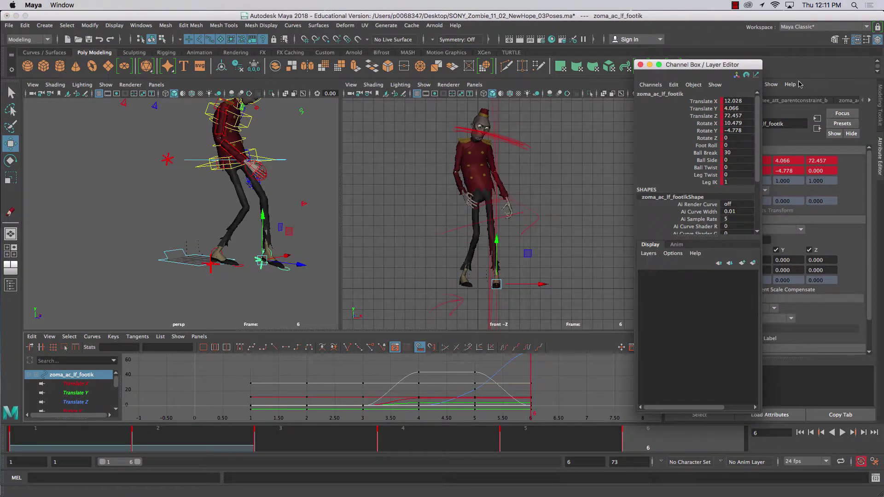
pyautogui.moveTo(700, 66); pyautogui.dragTo(876, 180)
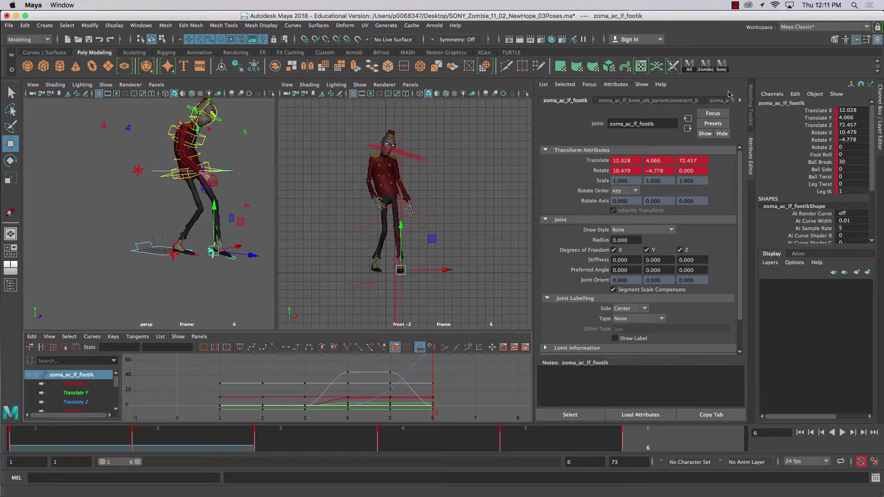
pyautogui.click(500, 217)
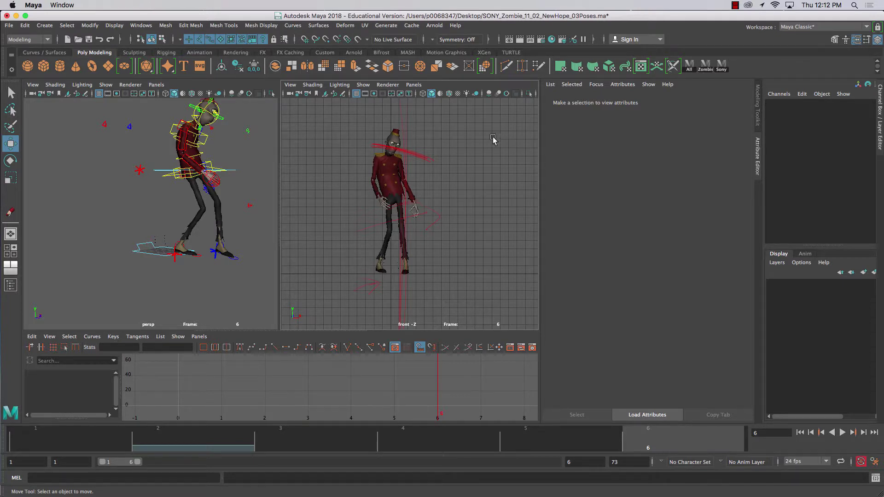
# Step: Select all the rig controls at frame 1, compare the pose with frame 2, and clear the selection
pyautogui.scroll(-3, 155, 197)
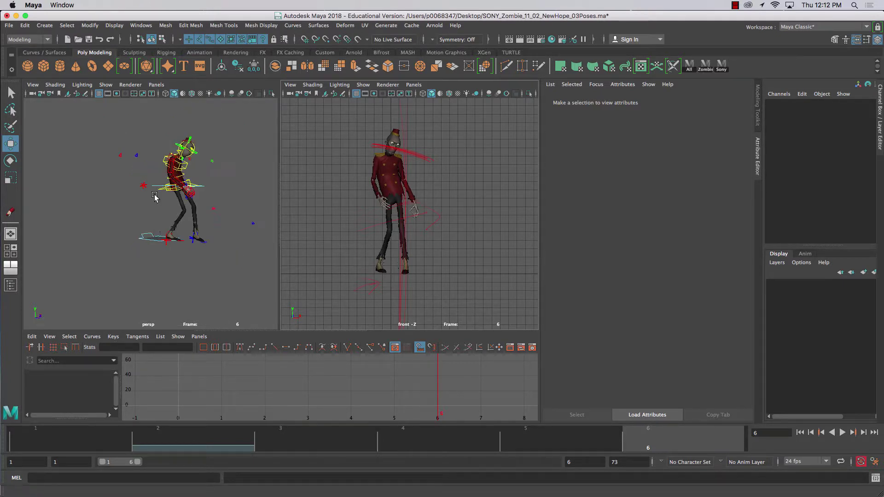
pyautogui.scroll(5, 156, 226)
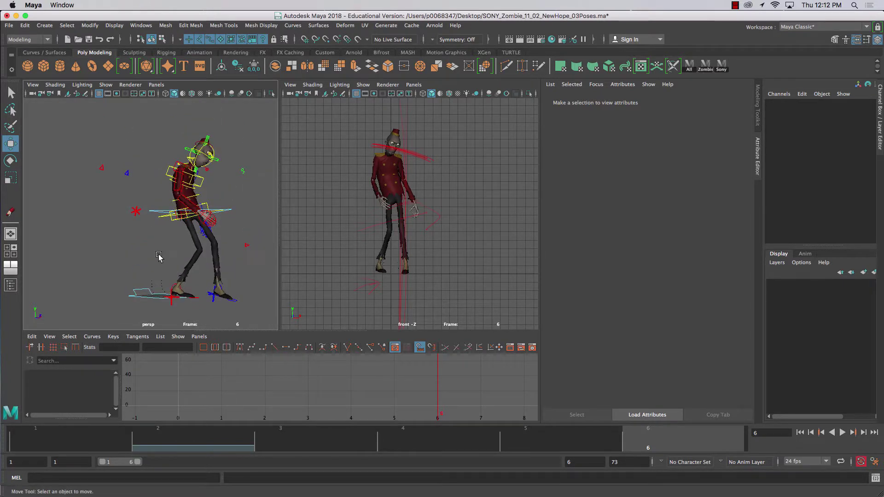
pyautogui.click(96, 445)
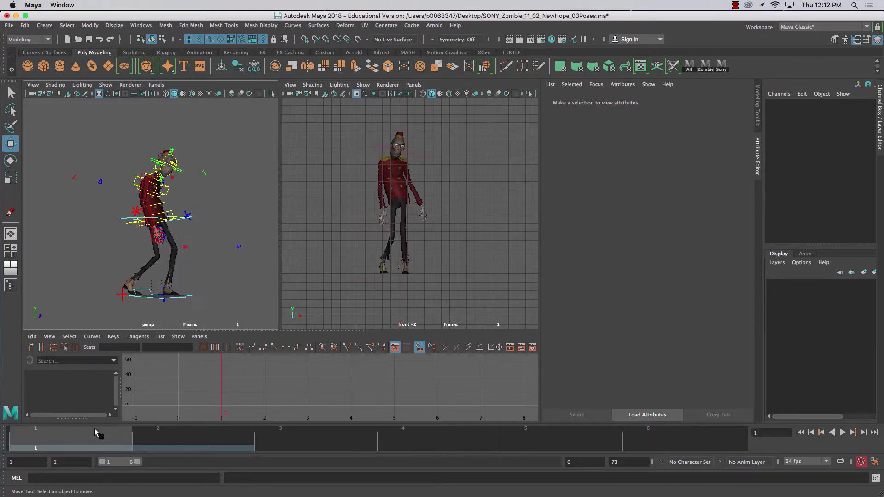
pyautogui.click(721, 67)
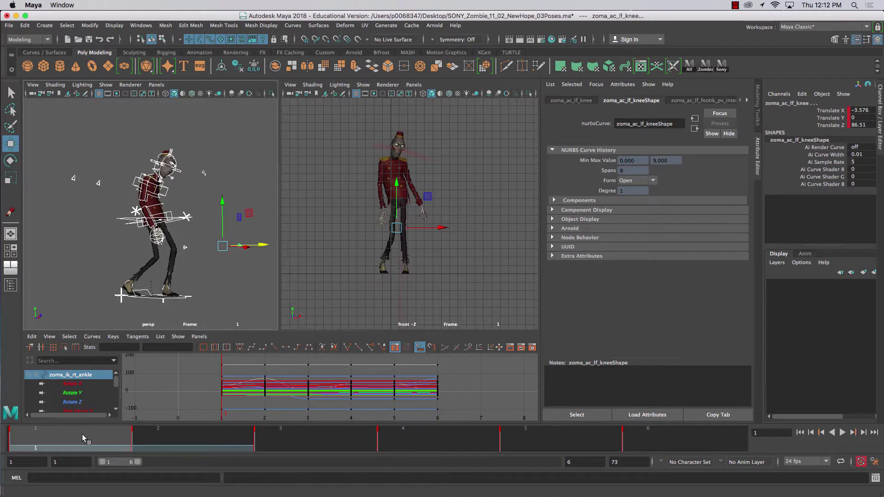
pyautogui.click(179, 438)
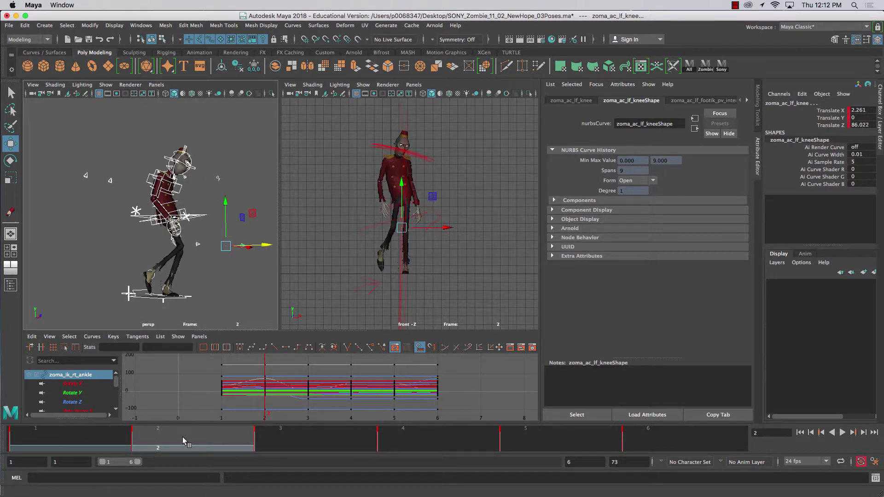
pyautogui.click(129, 148)
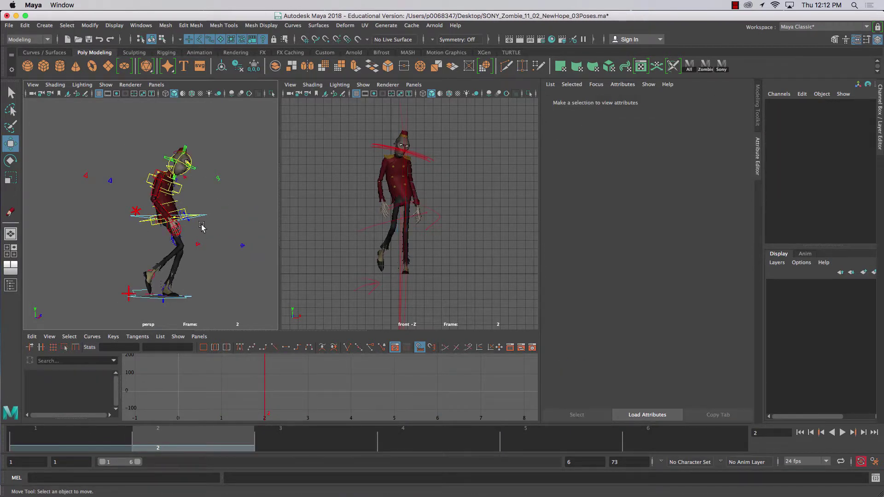
# Step: Raise the main body control at frame 2 to Translate Y -7.57, with Translate Z at 6.181
pyautogui.click(202, 217)
pyautogui.moveTo(205, 216); pyautogui.dragTo(173, 203)
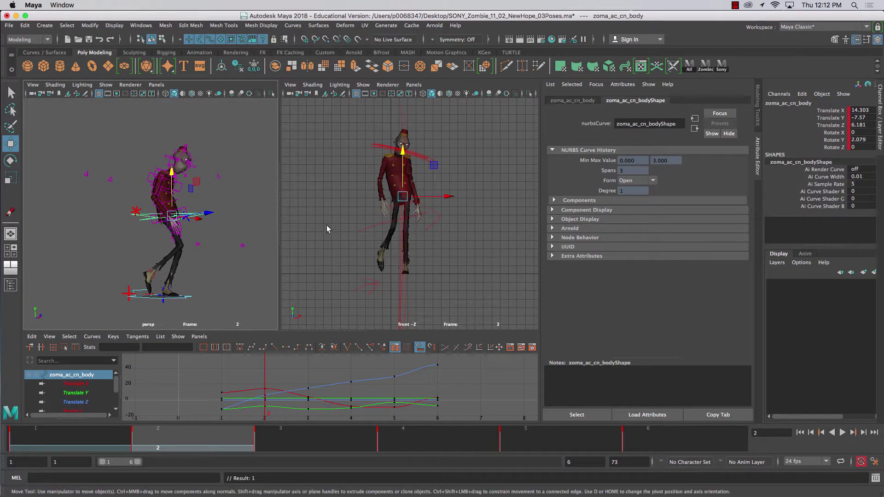
pyautogui.scroll(5, 390, 178)
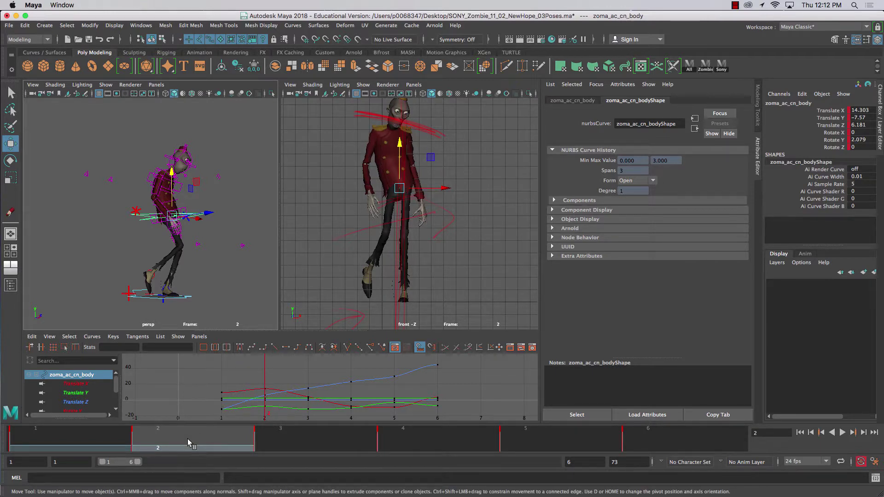
# Step: Select all the rig controls, key the pose at frame 2, and step through the poses to frame 6
pyautogui.press('s')
pyautogui.click(721, 67)
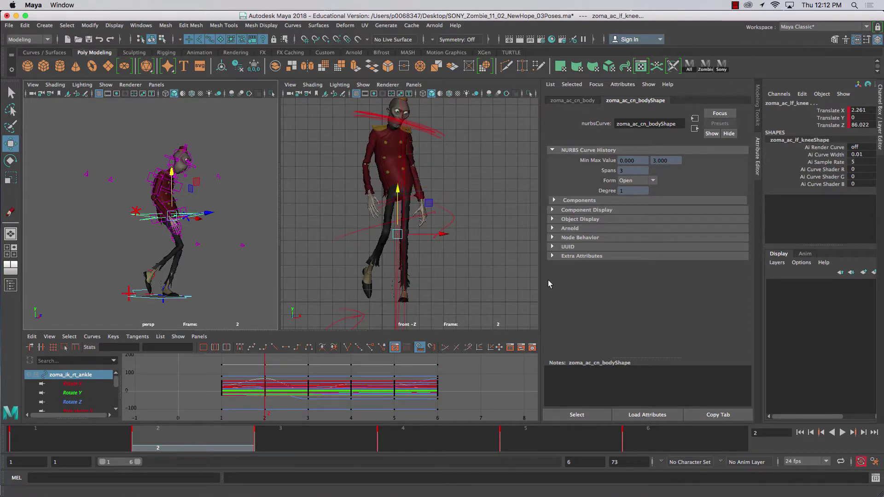
pyautogui.press('.')
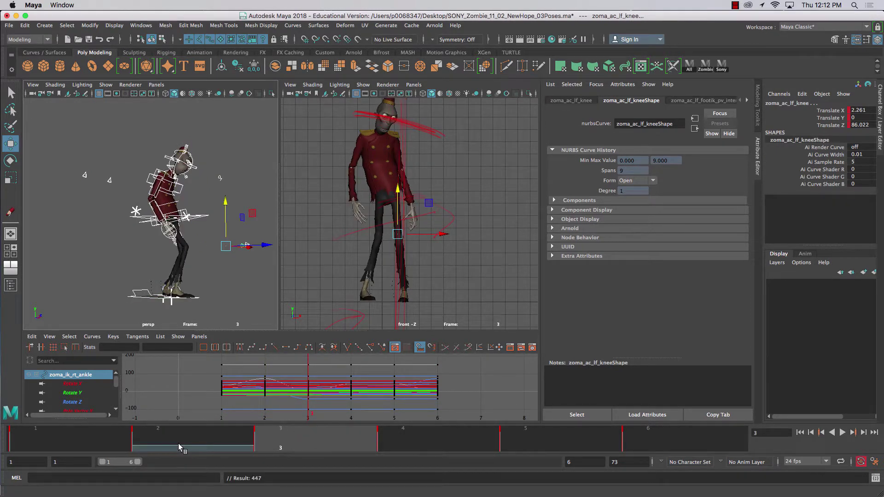
pyautogui.press('.')
pyautogui.press('.')
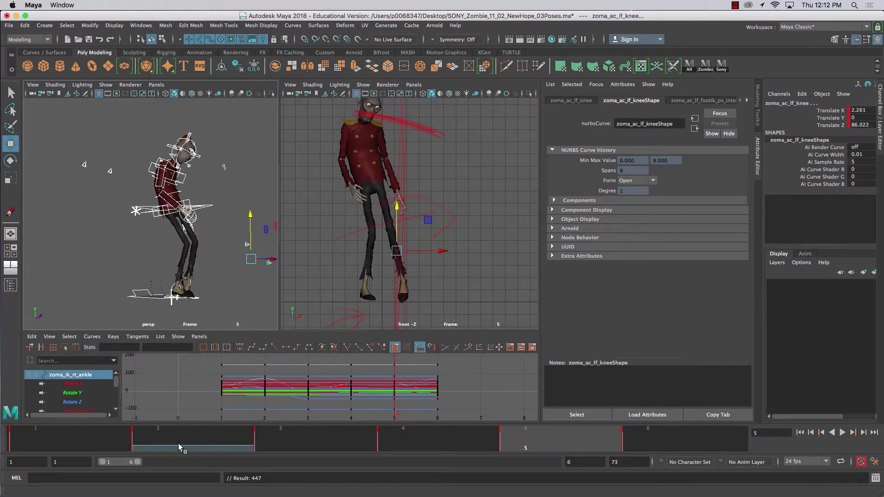
pyautogui.press('.')
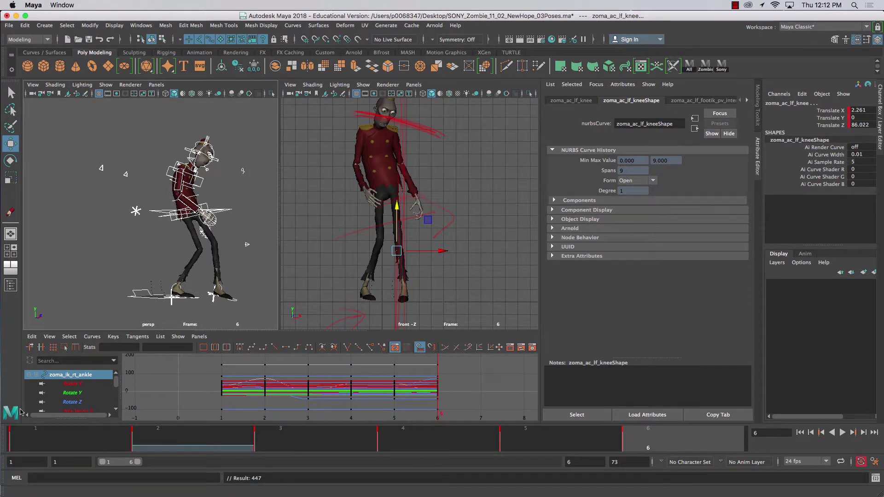
# Step: Open the Grease Pencil tools and delete the red sketch frame at frame 2 from the front view
pyautogui.click(10, 212)
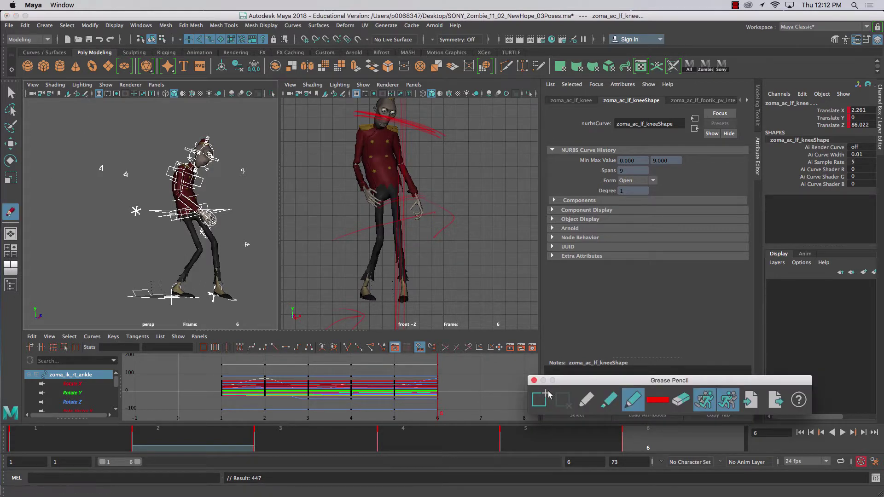
pyautogui.press(',')
pyautogui.press(',')
pyautogui.press(',')
pyautogui.press(',')
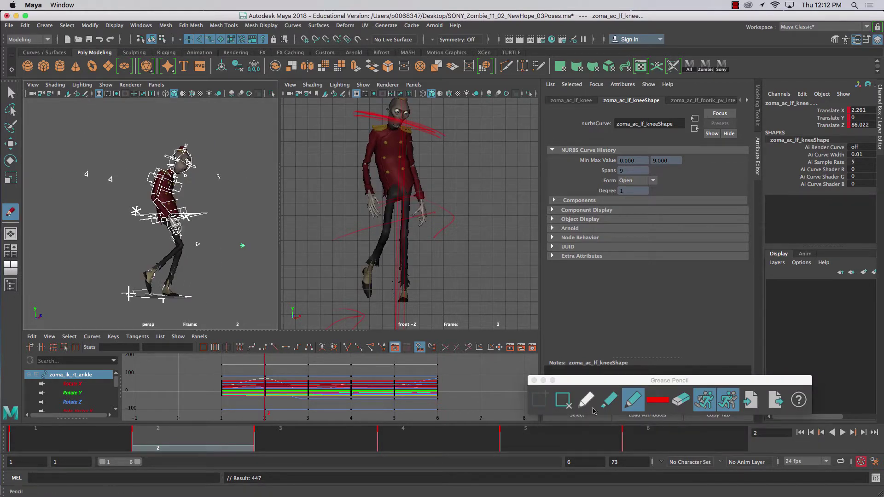
pyautogui.click(251, 271)
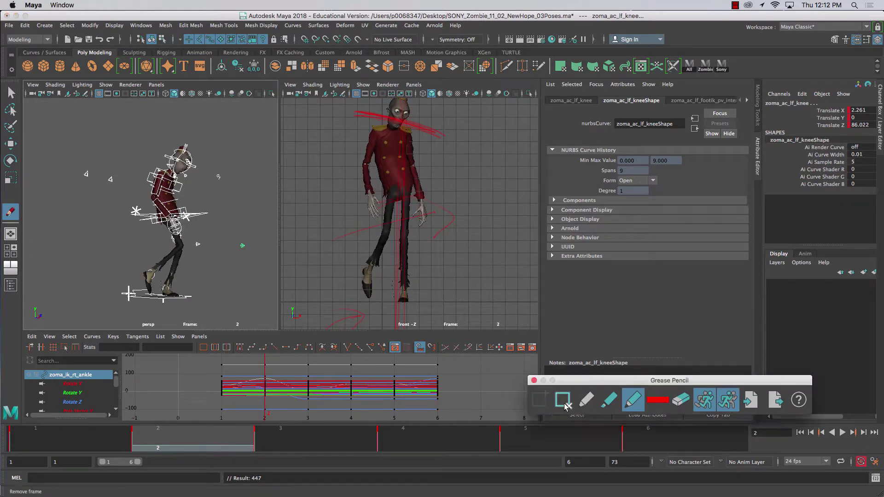
pyautogui.click(261, 258)
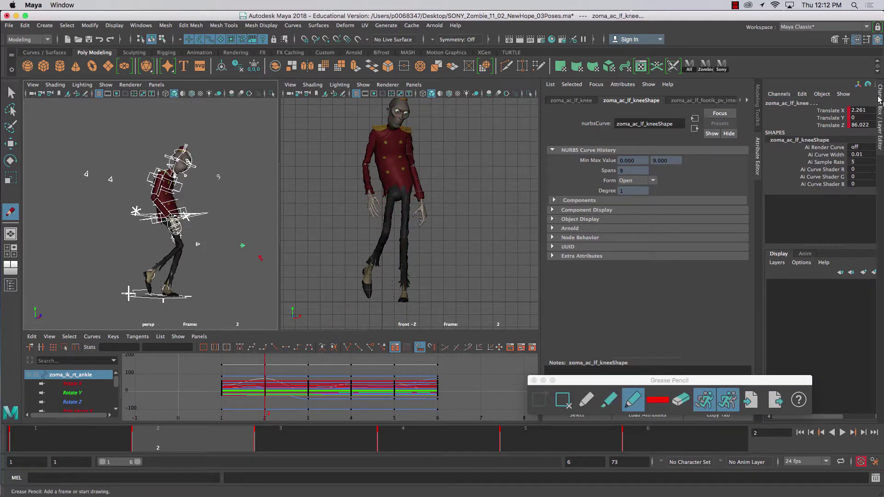
# Step: Redock the Channel Box / Layer Editor beside the Attribute Editor and frame the whole character in the front view
pyautogui.moveTo(878, 99); pyautogui.dragTo(673, 156)
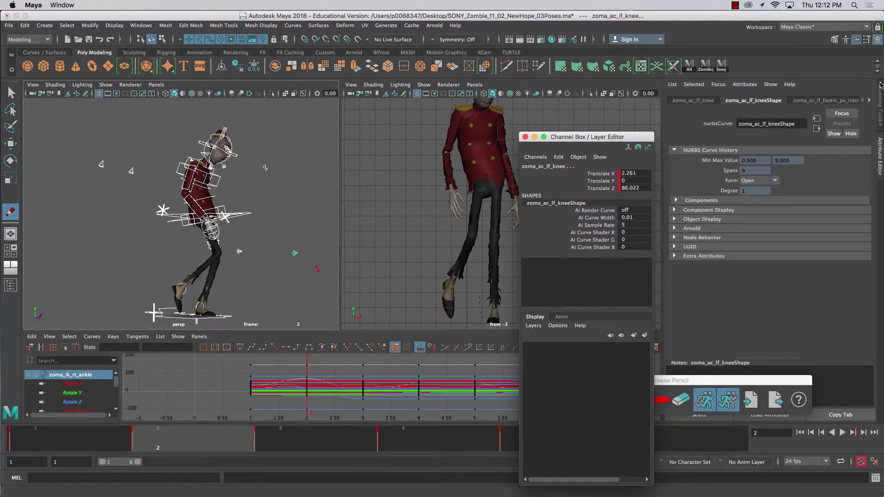
pyautogui.moveTo(588, 137); pyautogui.dragTo(879, 97)
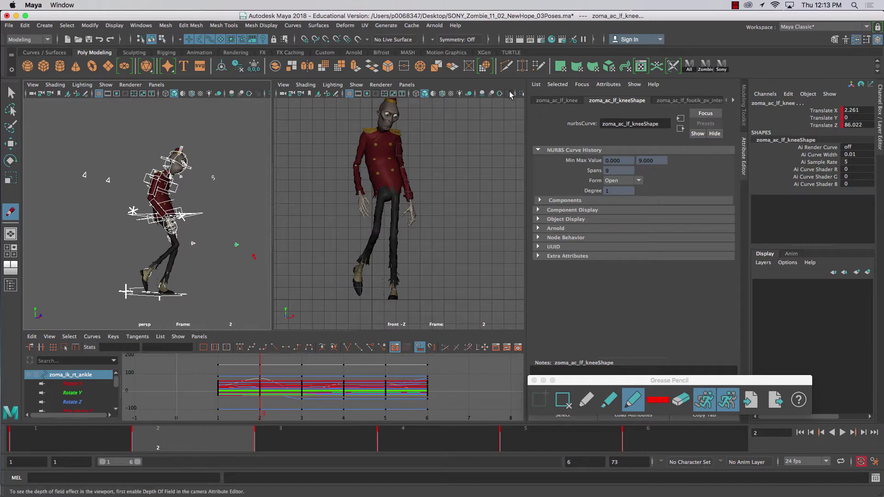
pyautogui.click(493, 176)
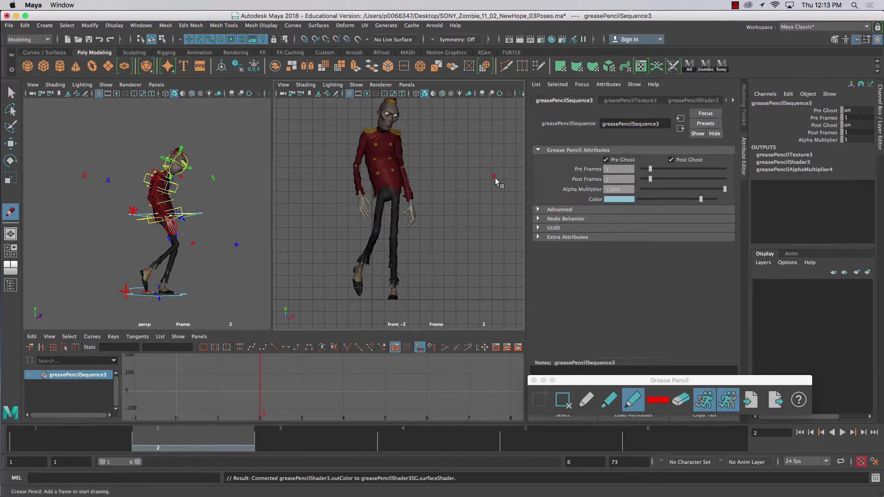
pyautogui.scroll(3, 446, 205)
pyautogui.scroll(-4, 446, 207)
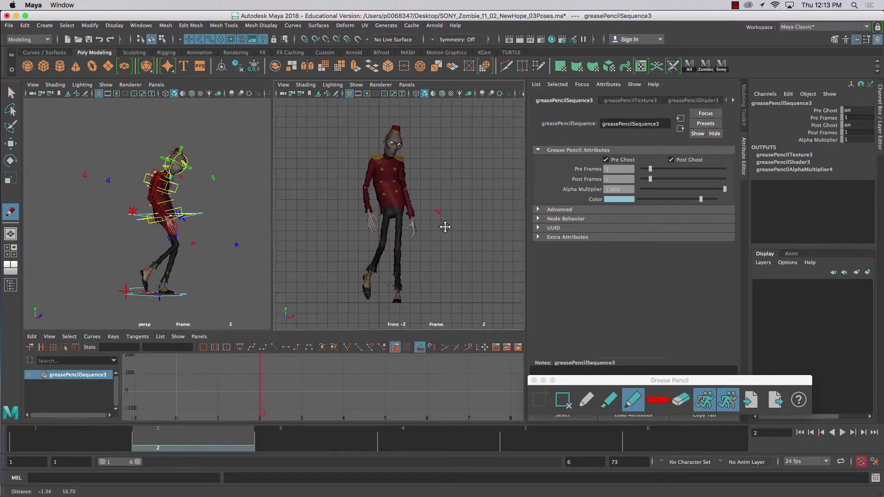
pyautogui.keyDown('alt'); pyautogui.moveTo(445, 227); pyautogui.dragTo(460, 213, button='middle'); pyautogui.keyUp('alt')
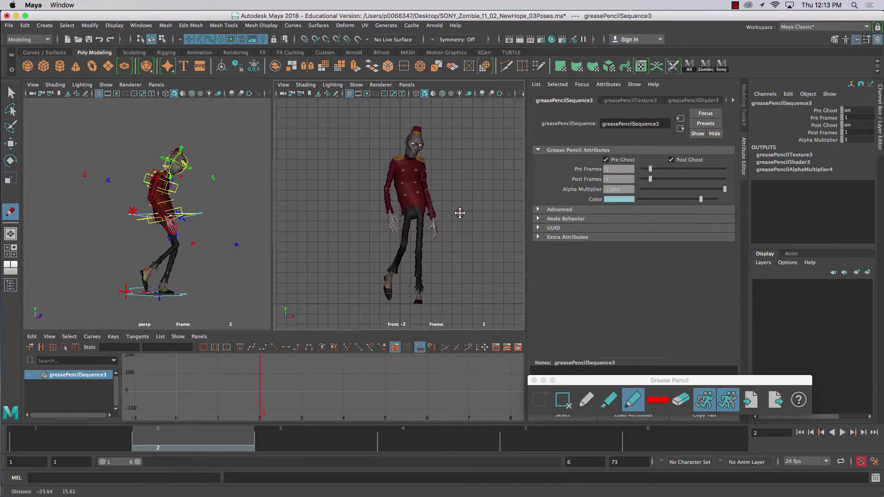
# Step: At frame 5, set the main body control's Translate Z key to 36.869 to smooth its forward motion curve
pyautogui.click(11, 143)
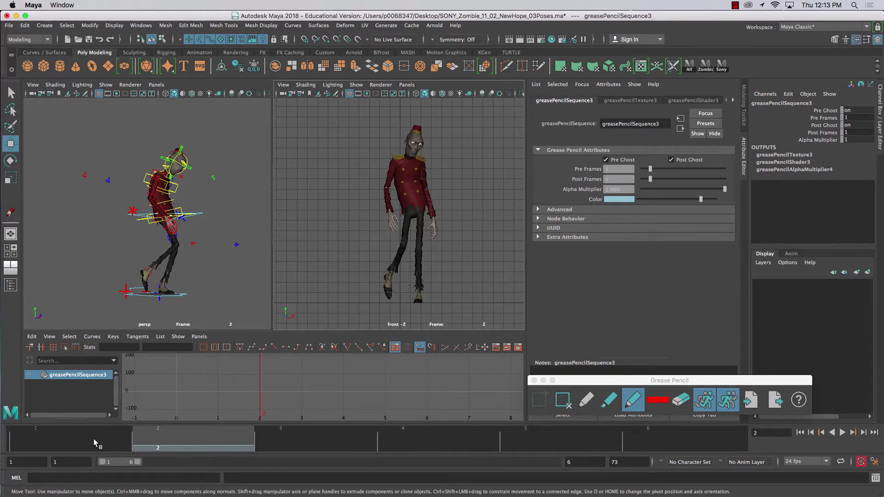
pyautogui.click(333, 433)
pyautogui.click(542, 437)
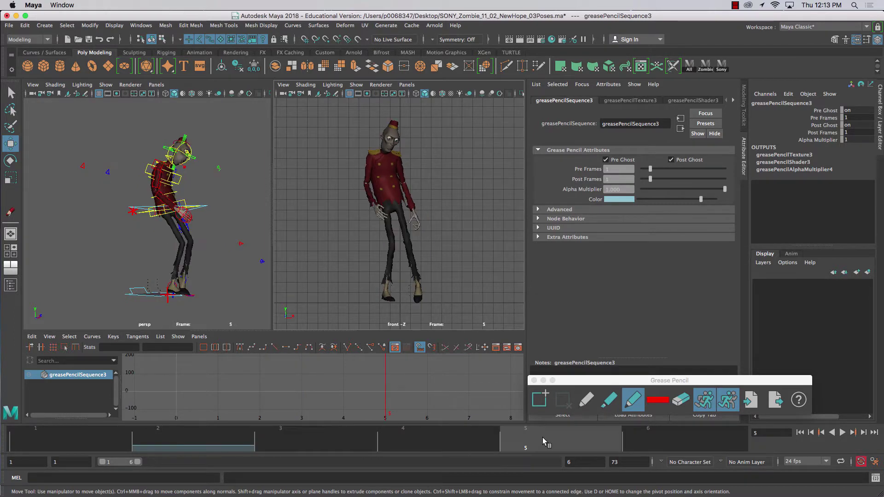
pyautogui.click(668, 437)
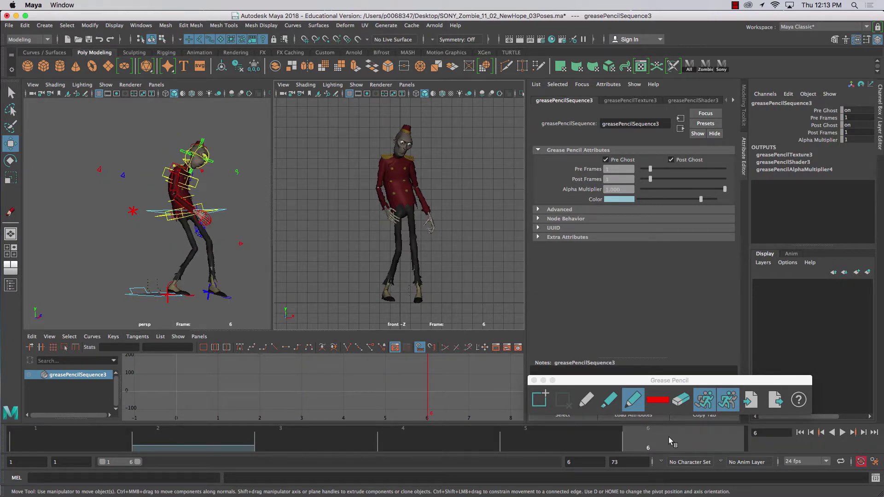
pyautogui.click(554, 443)
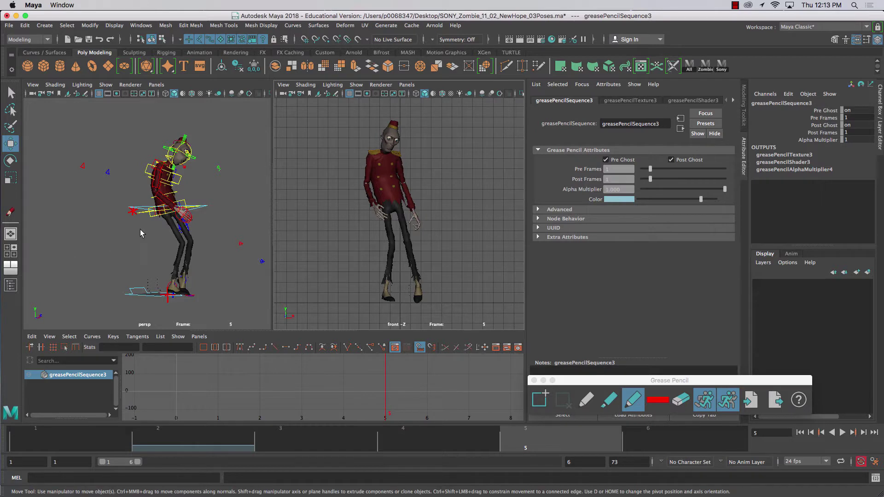
pyautogui.click(205, 208)
pyautogui.moveTo(205, 208); pyautogui.dragTo(218, 209)
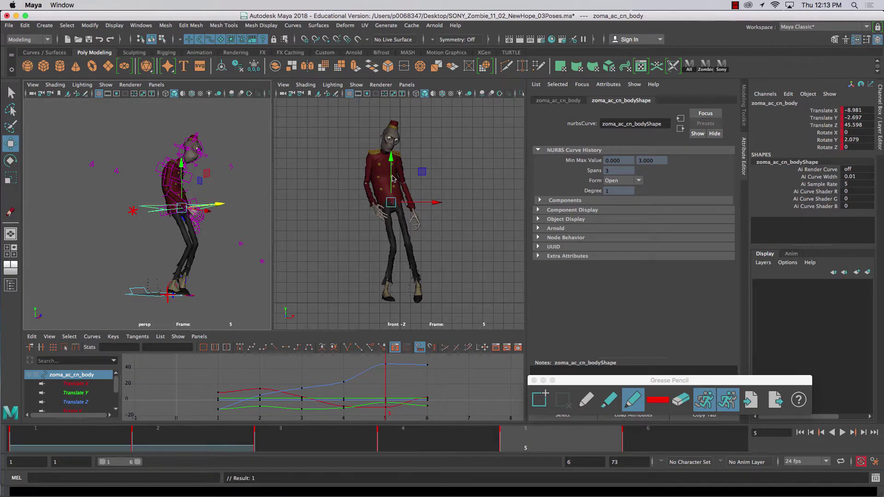
pyautogui.click(80, 402)
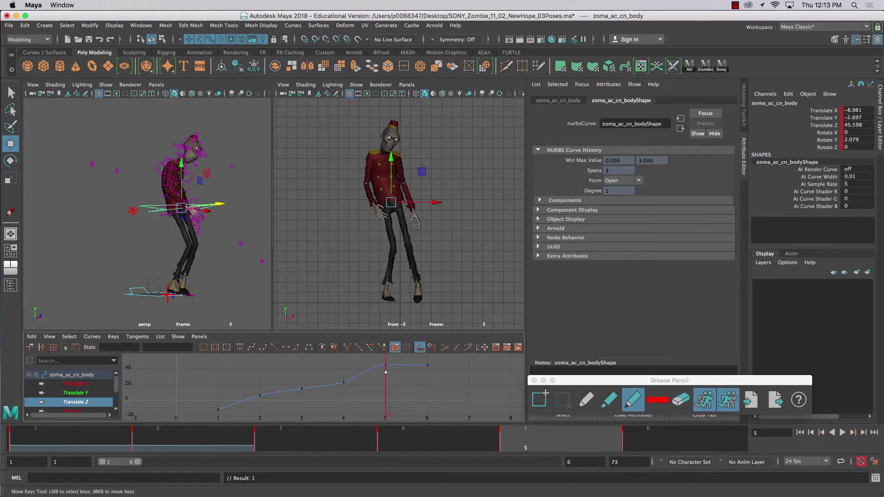
pyautogui.click(384, 380)
pyautogui.moveTo(382, 378)
pyautogui.mouseDown()
pyautogui.moveTo(390, 358)
pyautogui.moveTo(386, 387)
pyautogui.mouseUp()
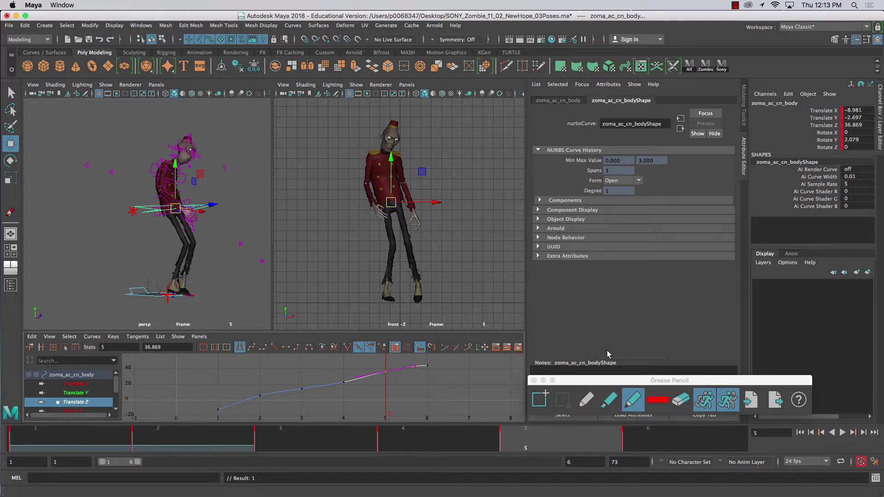
# Step: Close the Grease Pencil window, redock the Channel Box / Layer Editor, and clear the selection
pyautogui.click(534, 380)
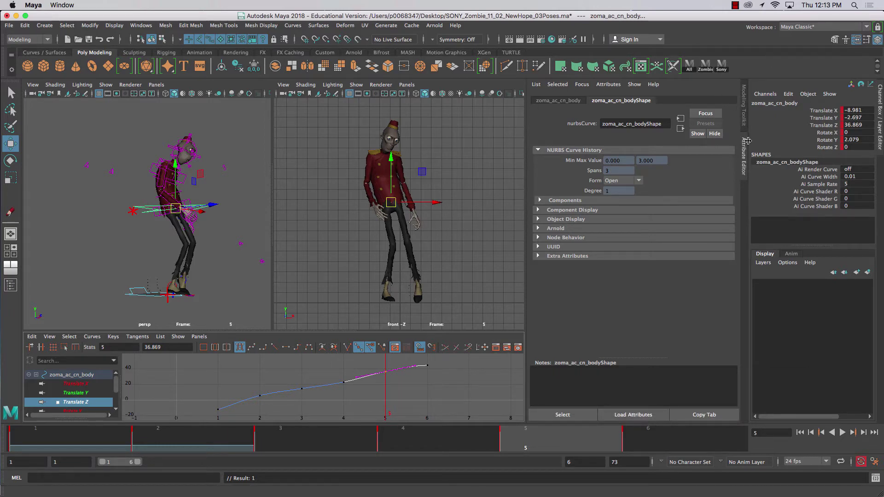
pyautogui.moveTo(879, 99); pyautogui.dragTo(880, 199)
pyautogui.click(456, 136)
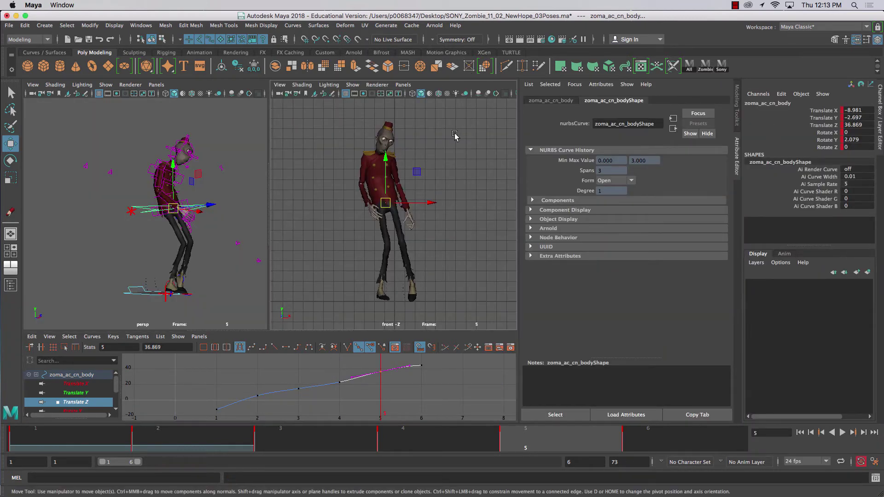
# Step: Switch to the Animation workspace and divide the enlarged viewport area into three panes
pyautogui.click(806, 27)
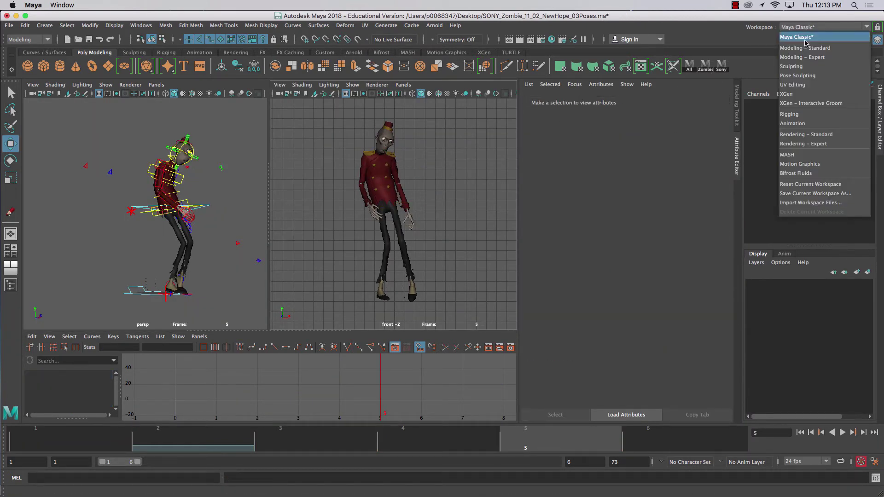
pyautogui.click(788, 124)
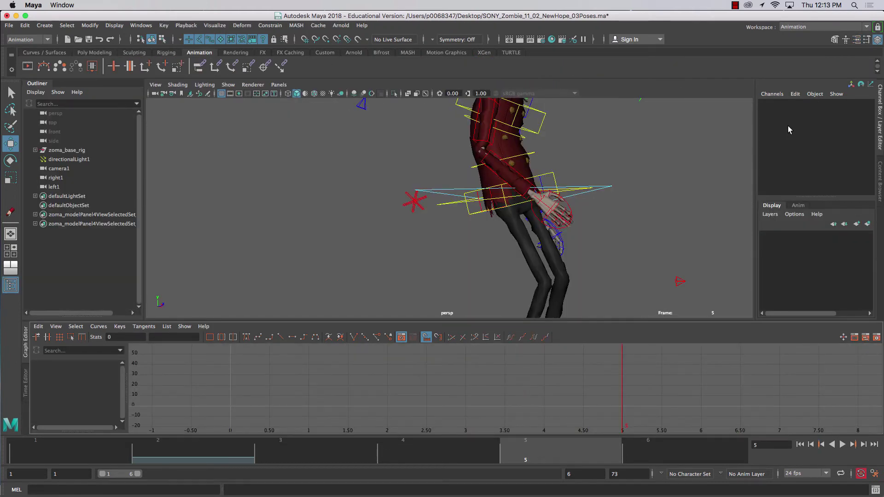
pyautogui.moveTo(412, 323); pyautogui.dragTo(384, 383)
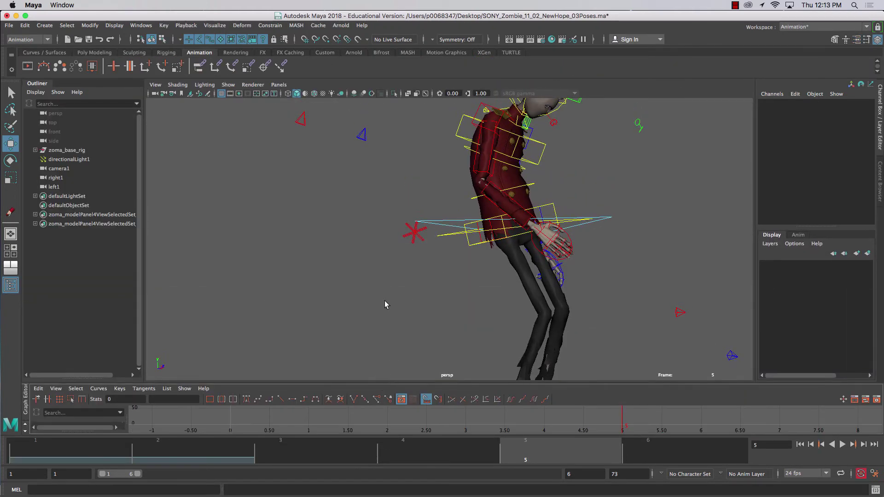
pyautogui.rightClick(10, 267)
pyautogui.click(26, 395)
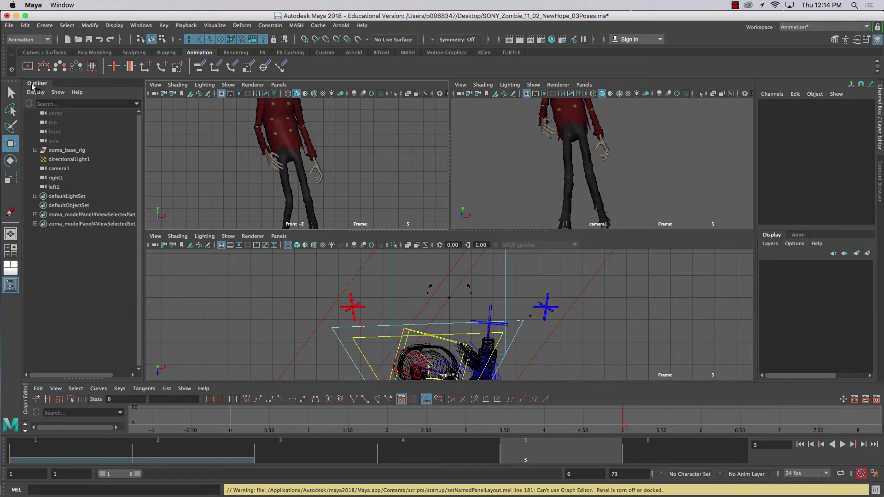
# Step: Close the Outliner and enlarge the front and camera1 views above the top view
pyautogui.moveTo(32, 83); pyautogui.dragTo(110, 136)
pyautogui.click(116, 134)
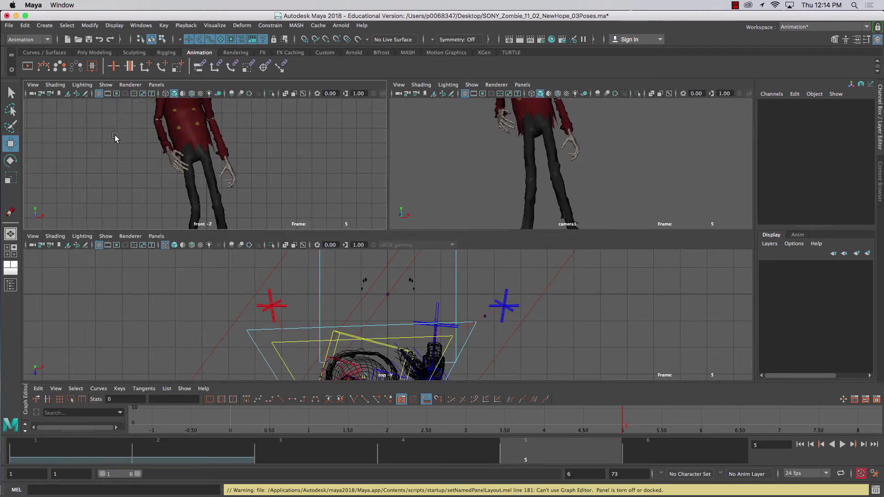
pyautogui.scroll(-3, 373, 274)
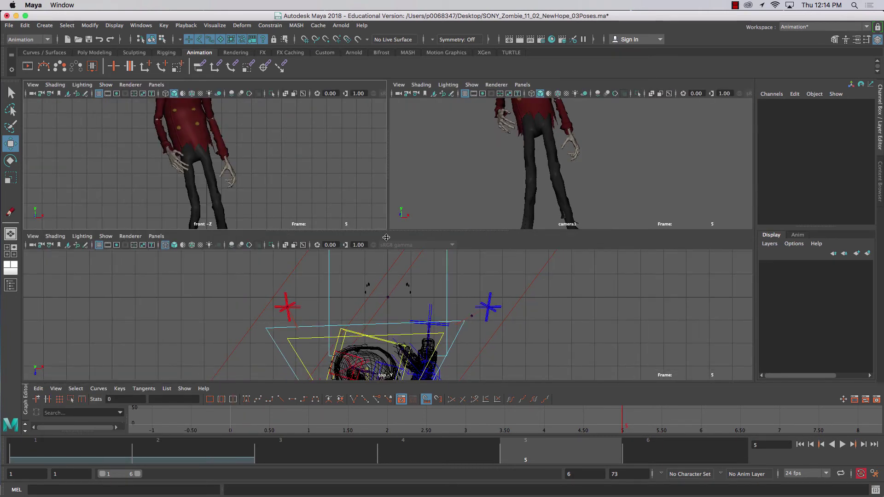
pyautogui.moveTo(386, 238); pyautogui.dragTo(386, 348)
pyautogui.click(734, 5)
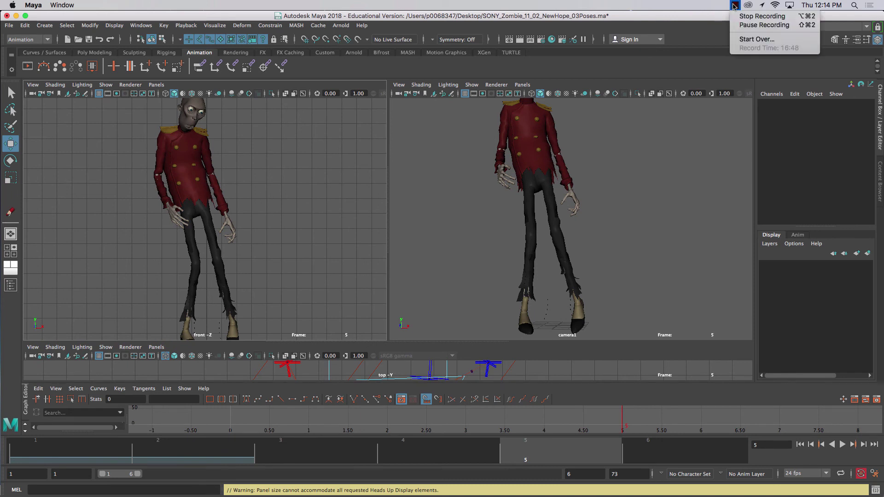